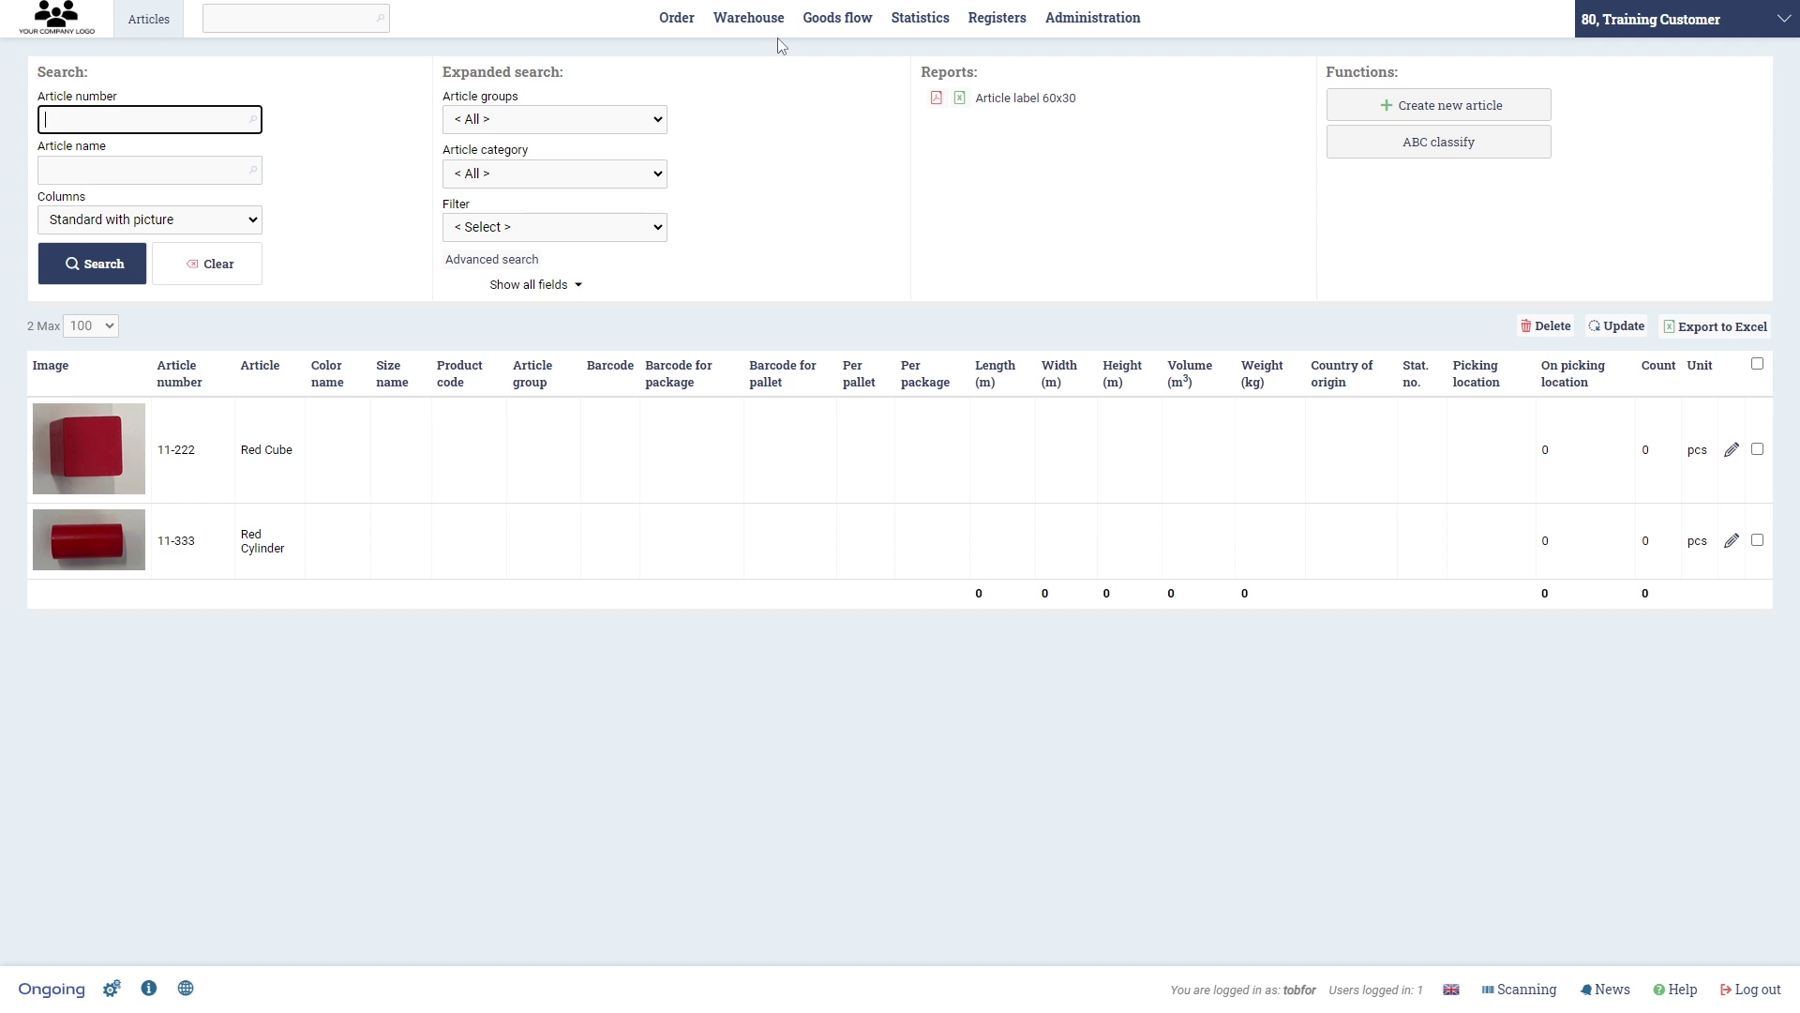
# - Receive 1 Red Cube into stock location A1
pyautogui.moveTo(783, 42)
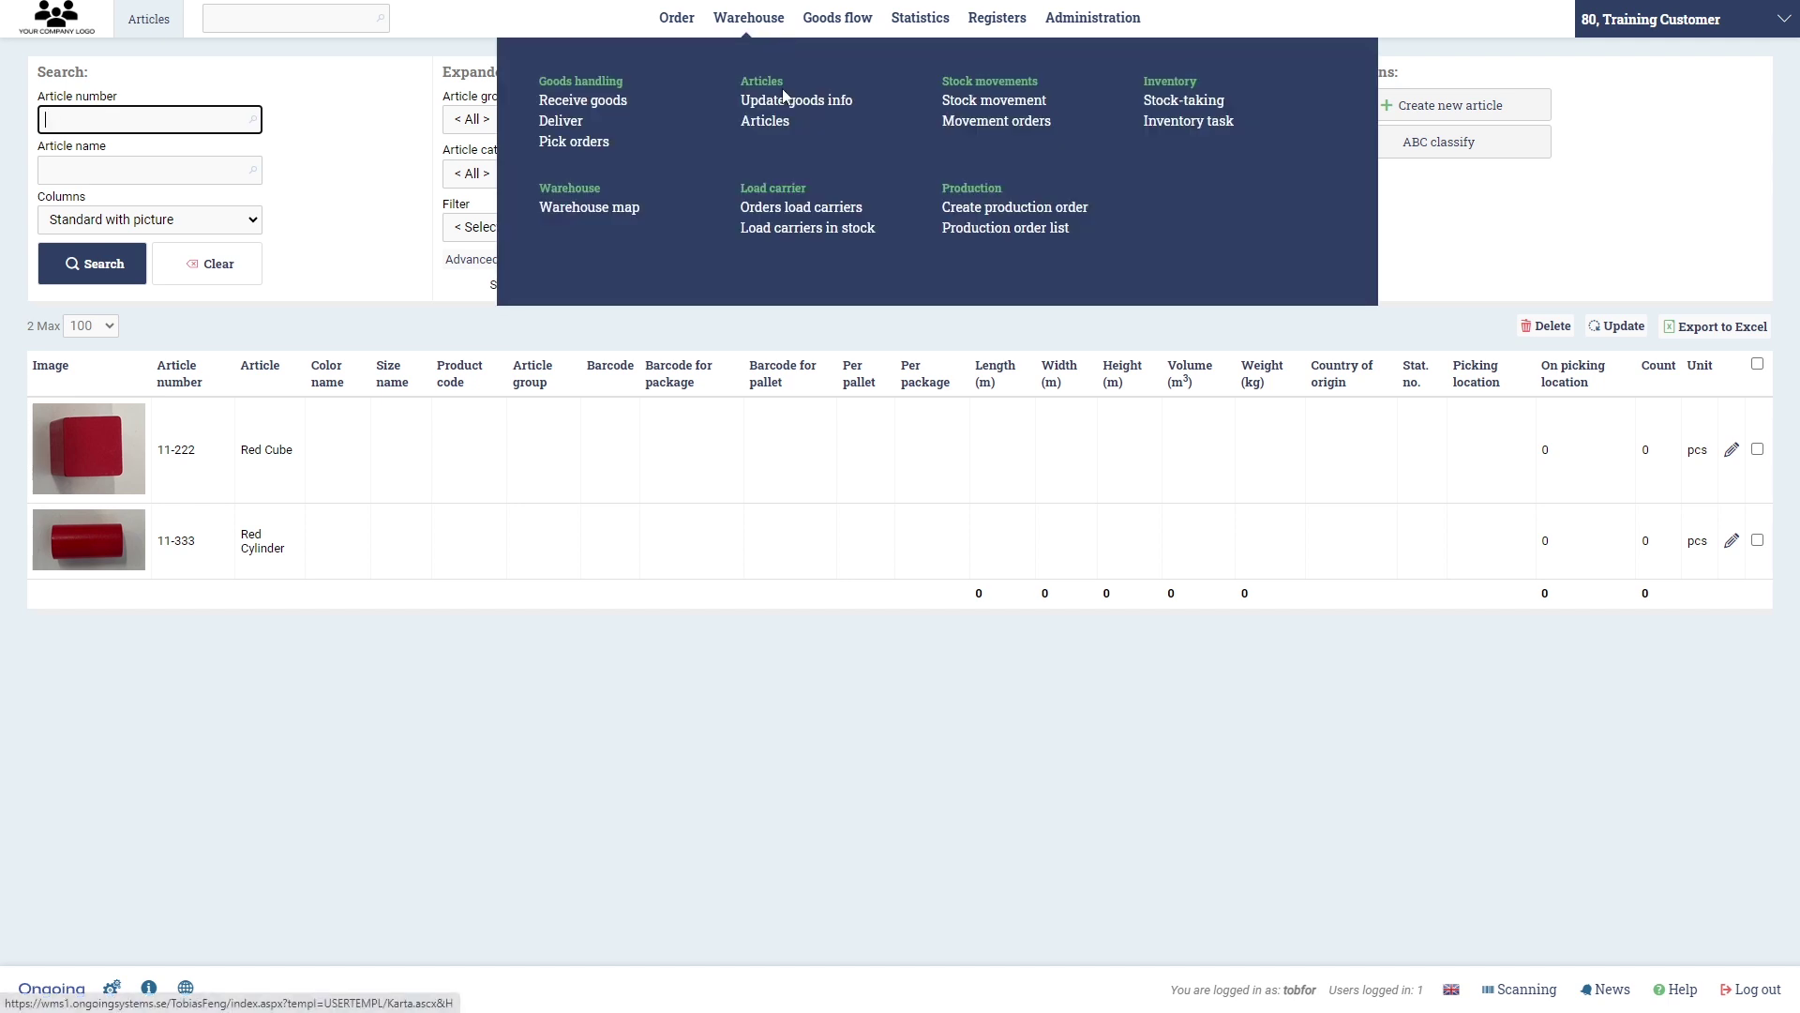
pyautogui.click(621, 103)
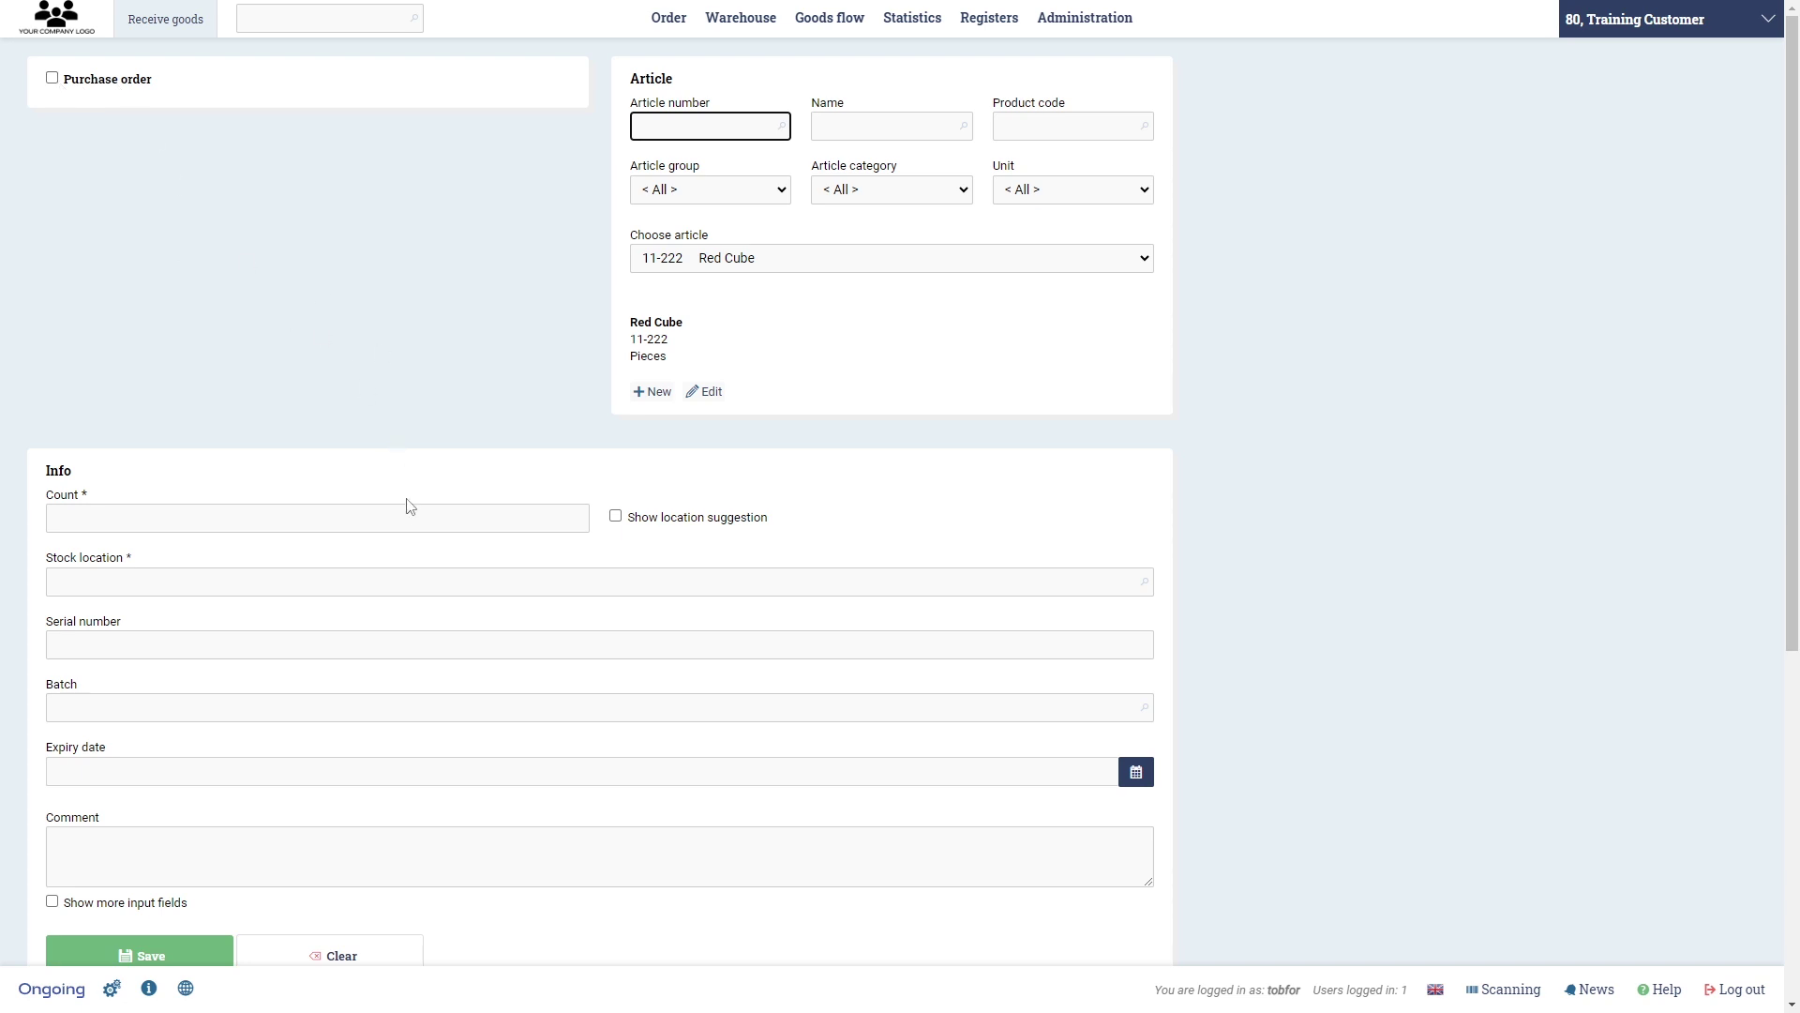
pyautogui.click(812, 262)
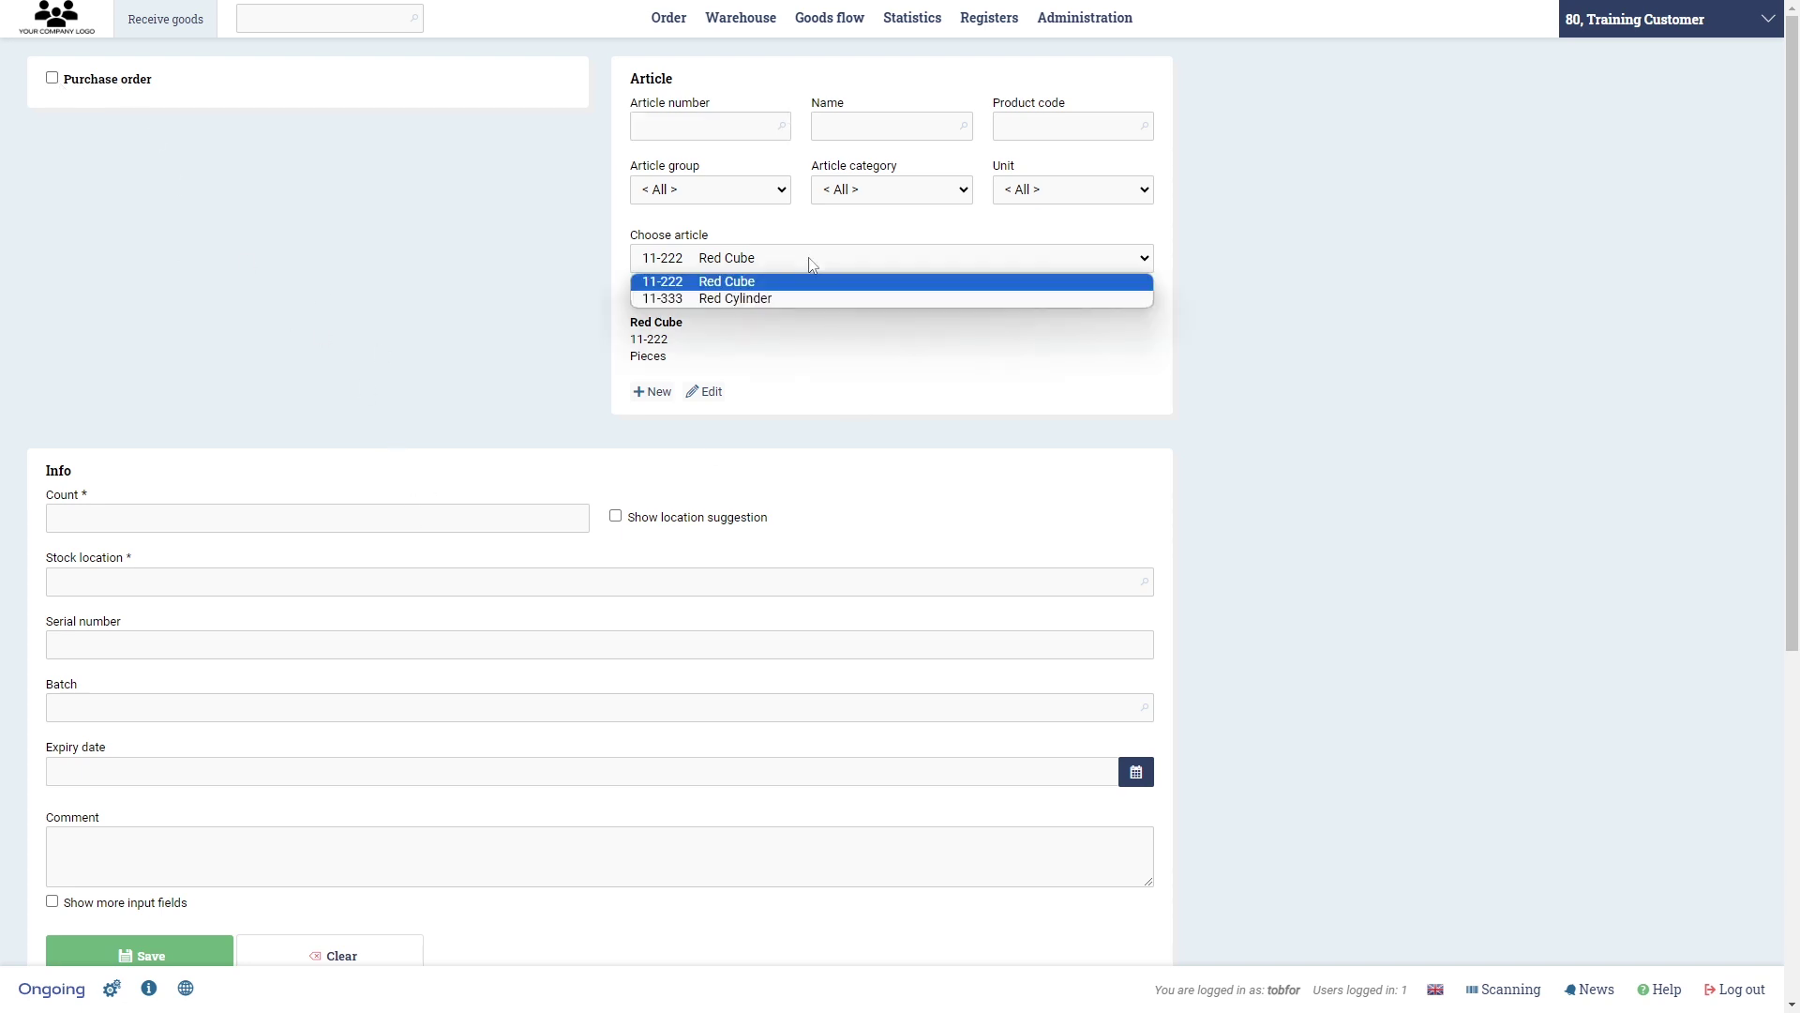
pyautogui.click(812, 264)
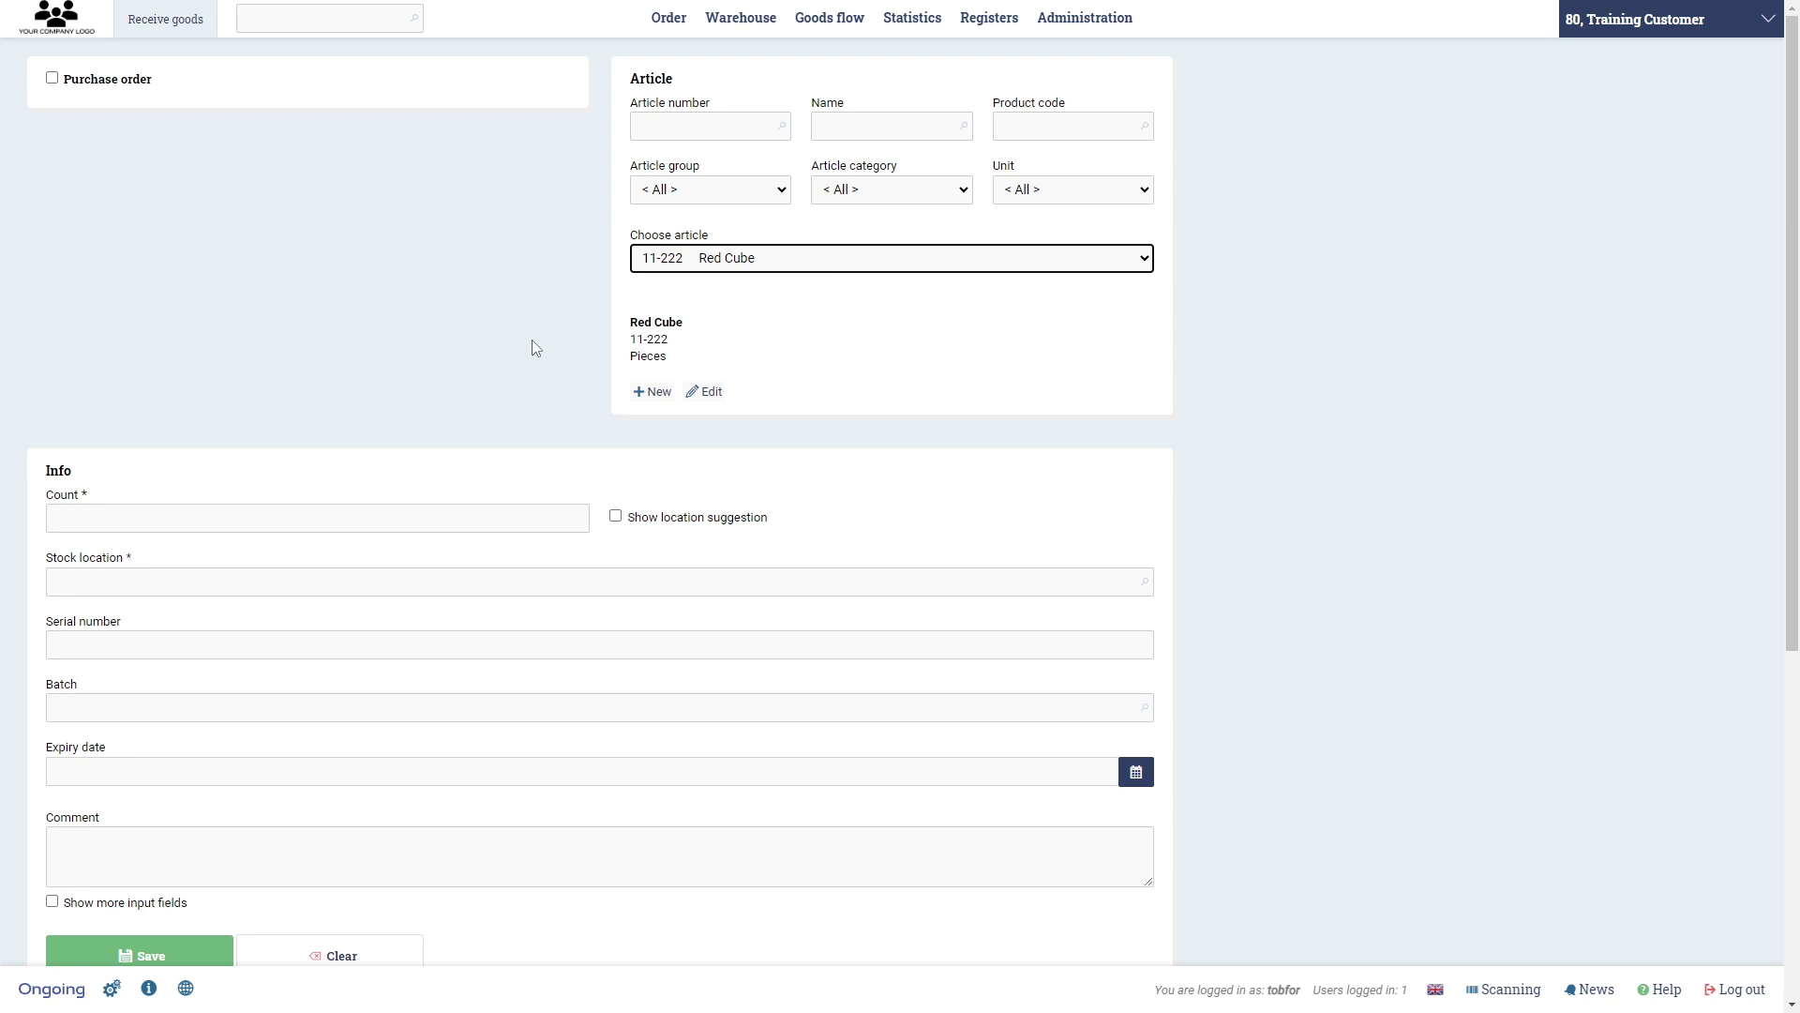
pyautogui.click(274, 509)
pyautogui.click(285, 580)
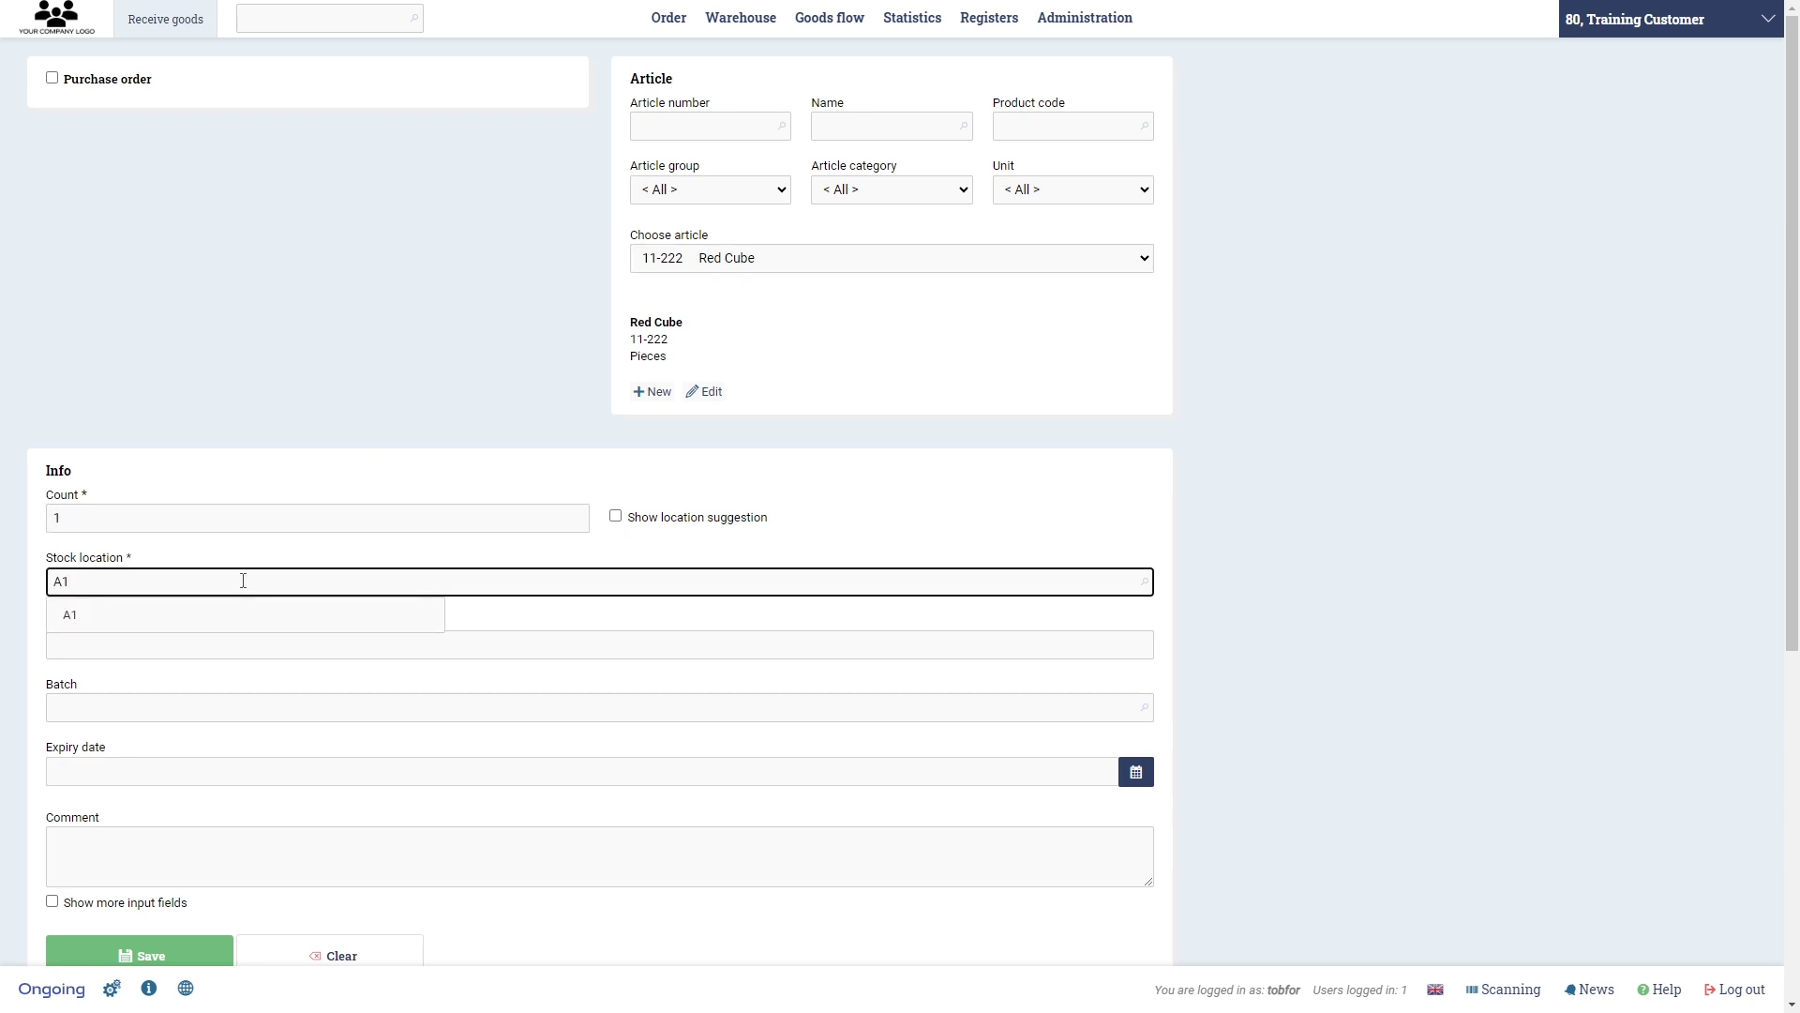
pyautogui.click(139, 619)
pyautogui.click(181, 955)
# - Receive 1 Red Cylinder into stock location A1
pyautogui.scroll(-2, 643, 755)
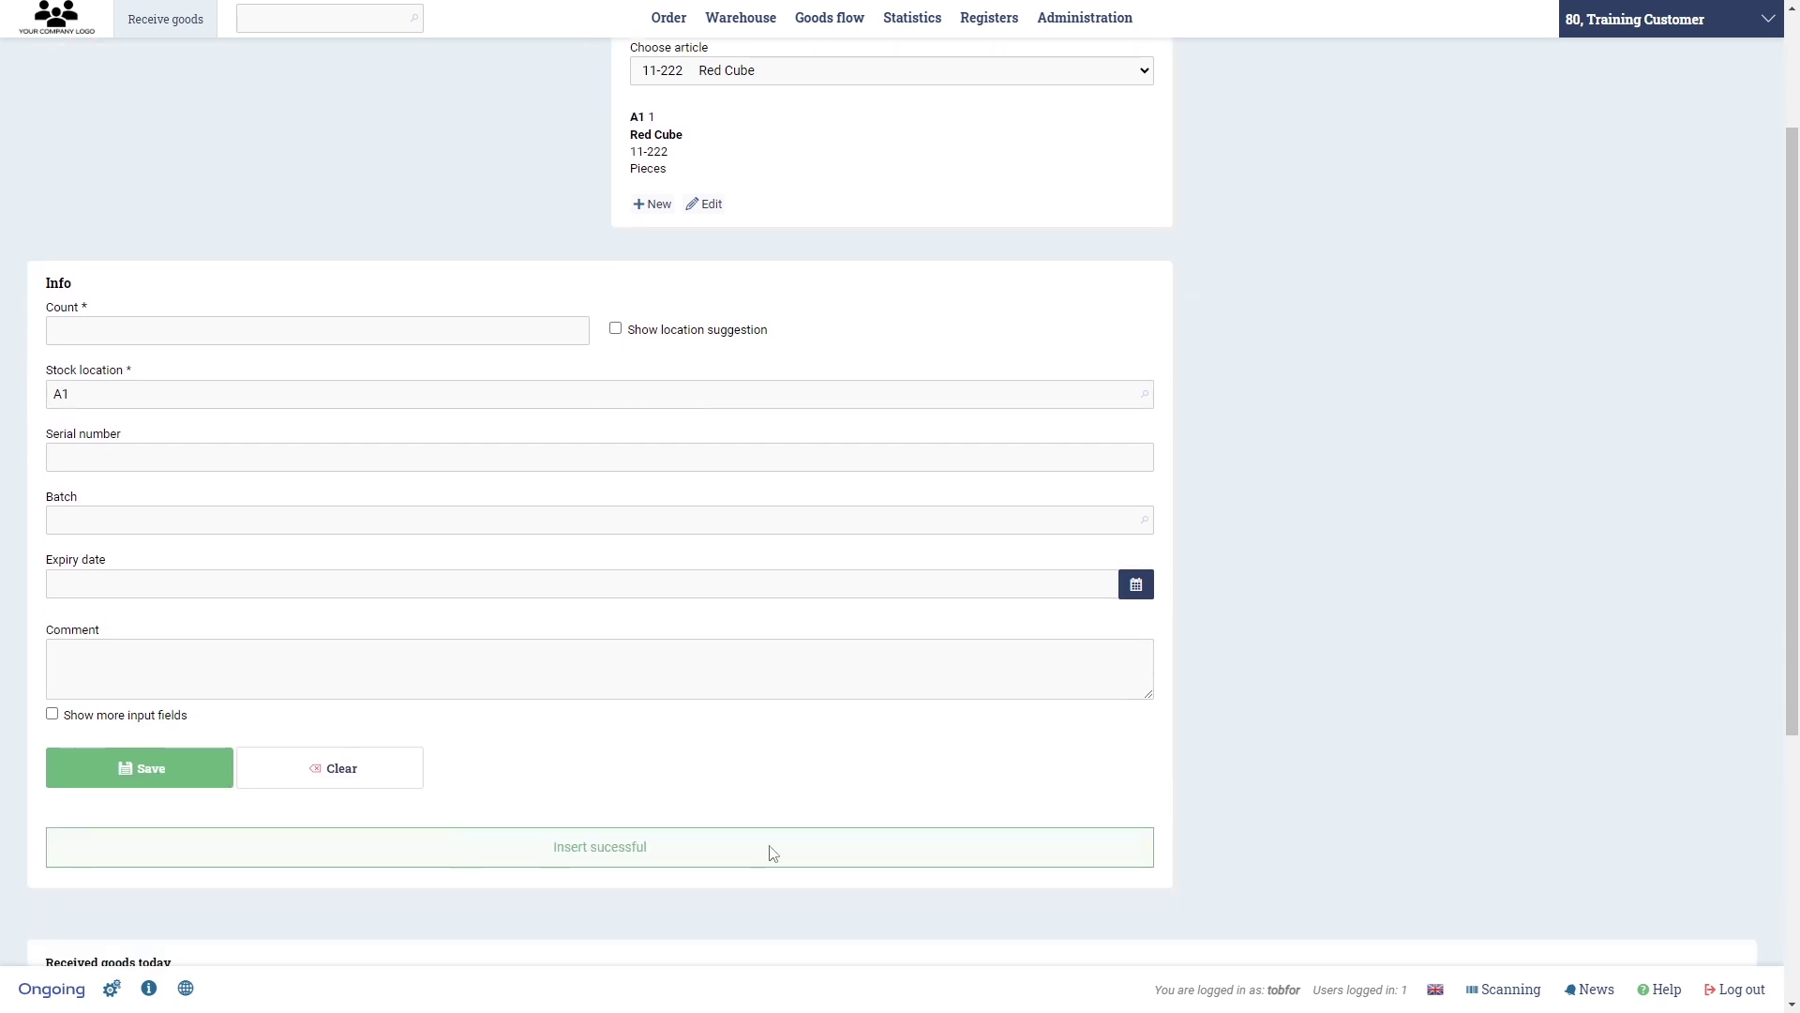
pyautogui.scroll(2, 770, 851)
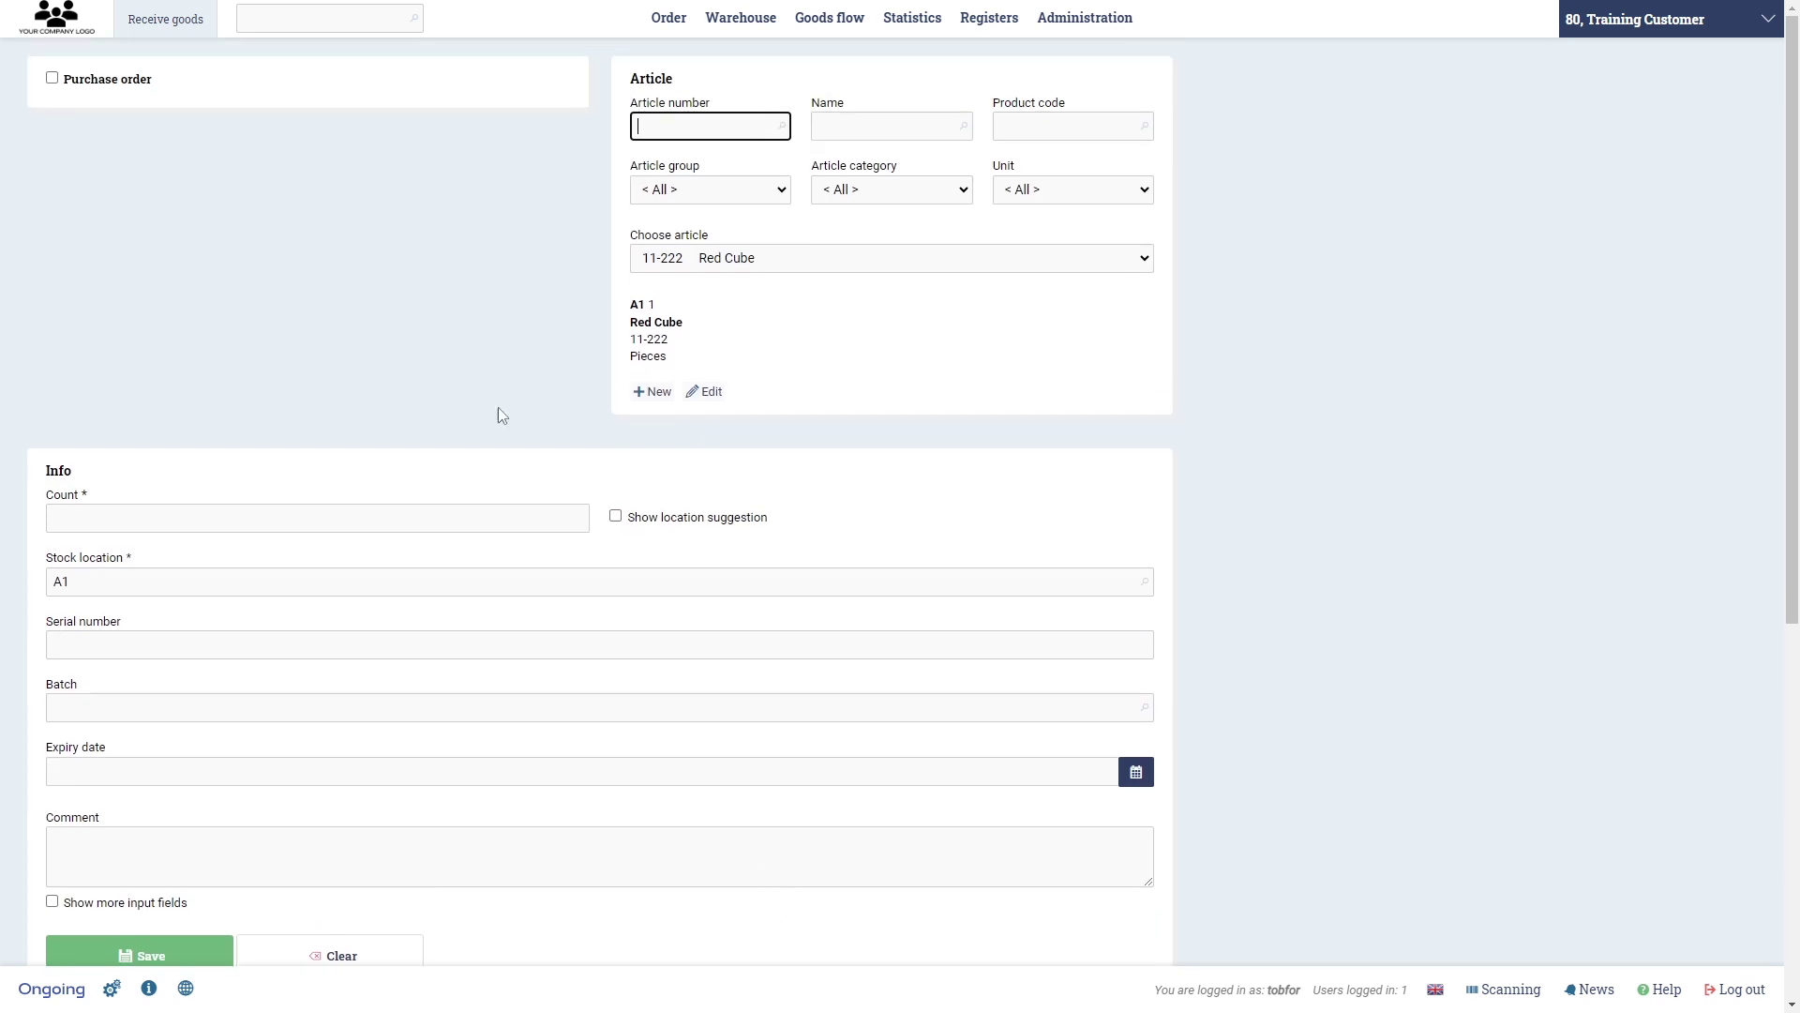
pyautogui.click(686, 261)
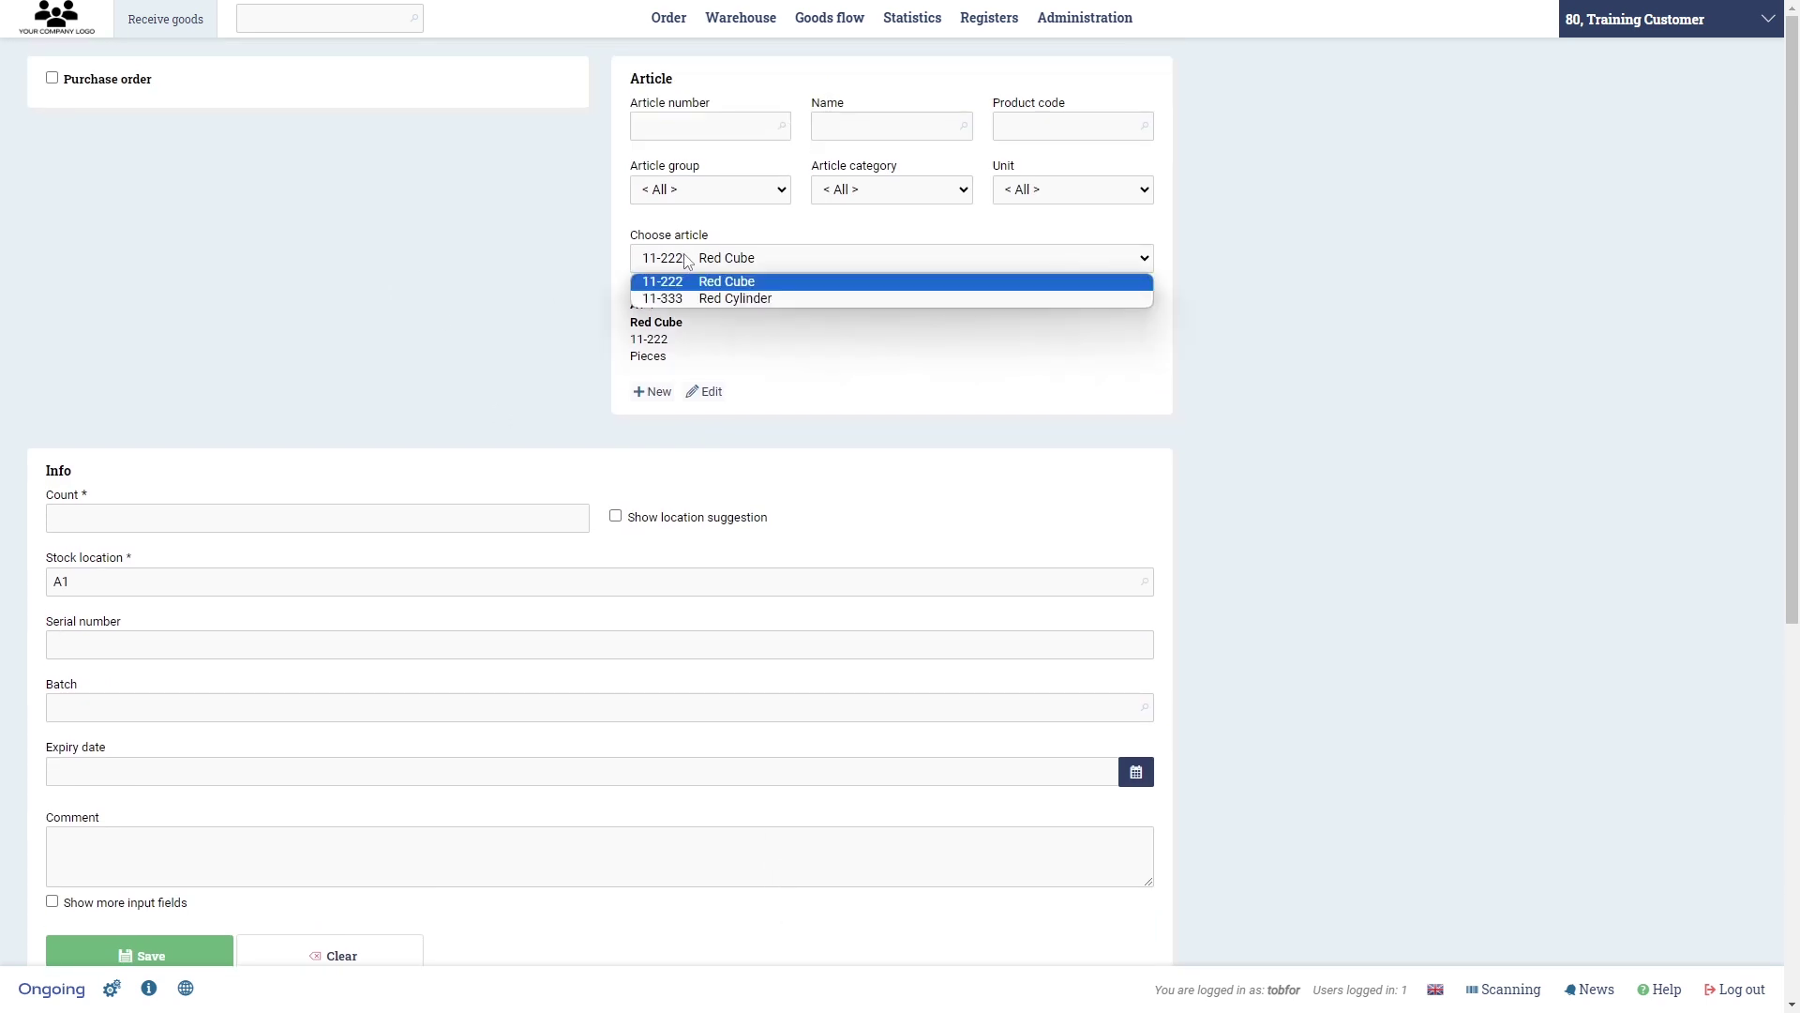
pyautogui.click(727, 296)
pyautogui.click(85, 524)
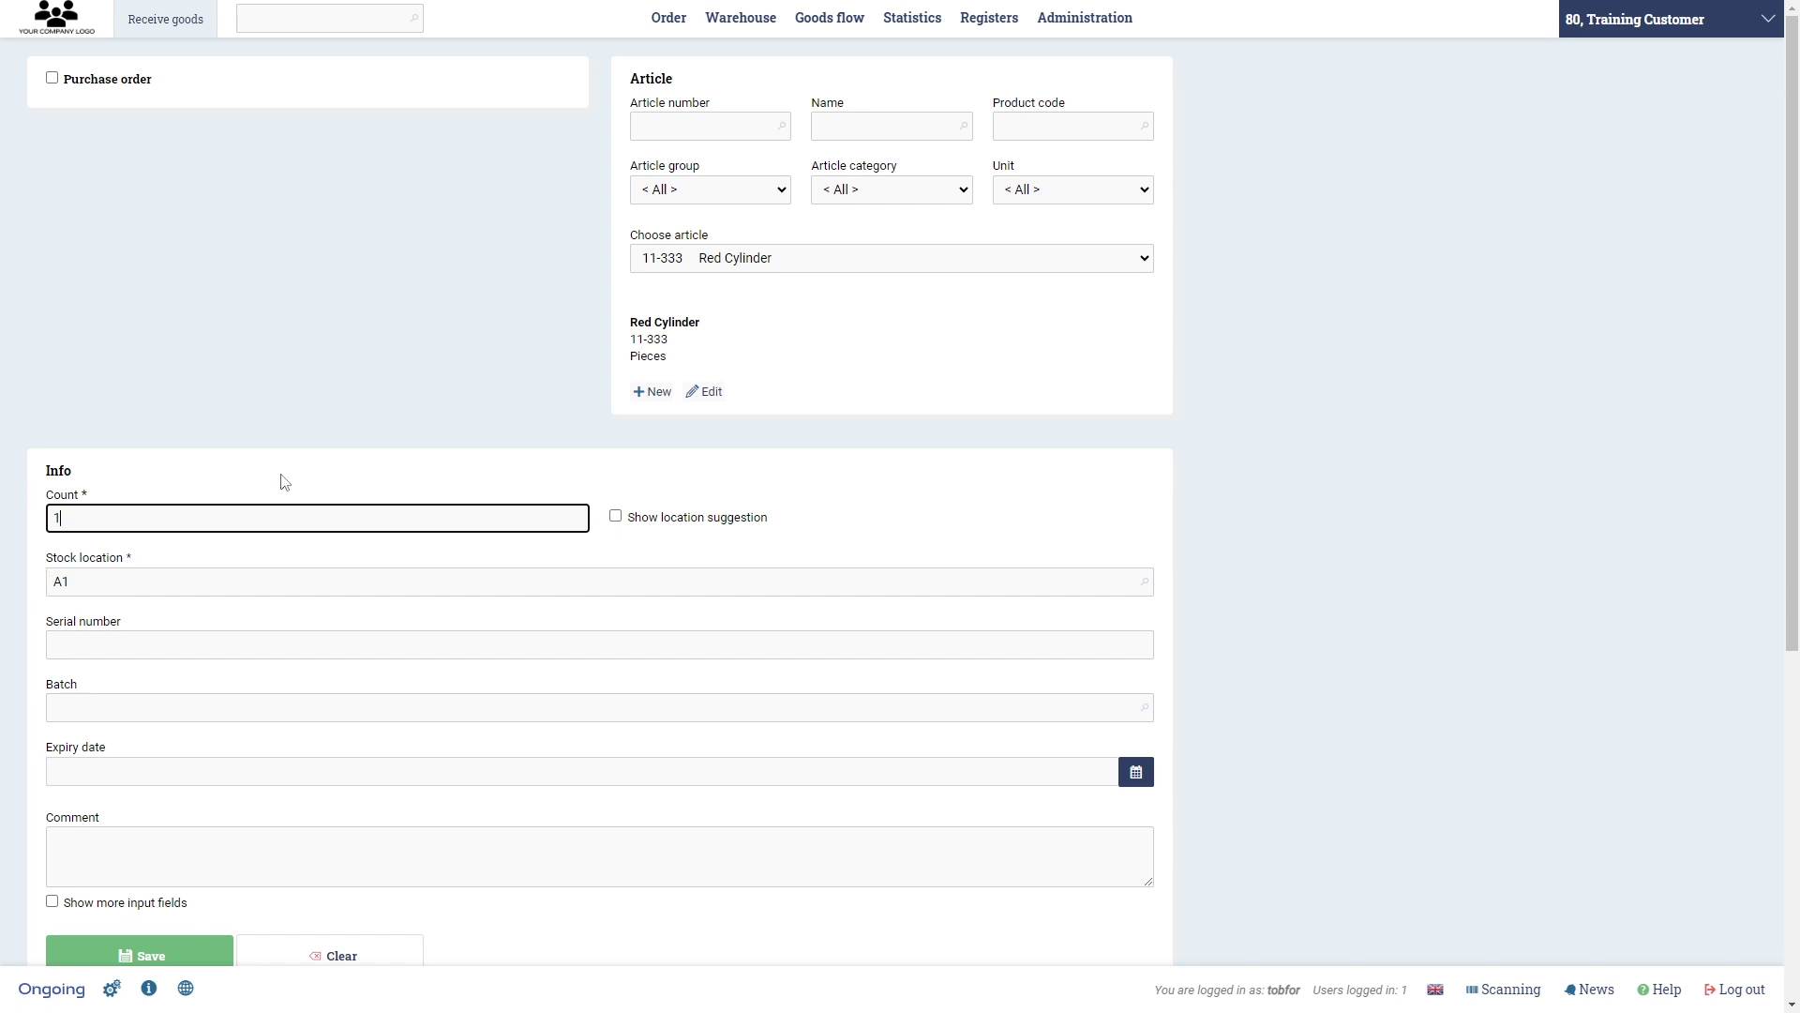
pyautogui.scroll(-3, 291, 474)
pyautogui.click(200, 667)
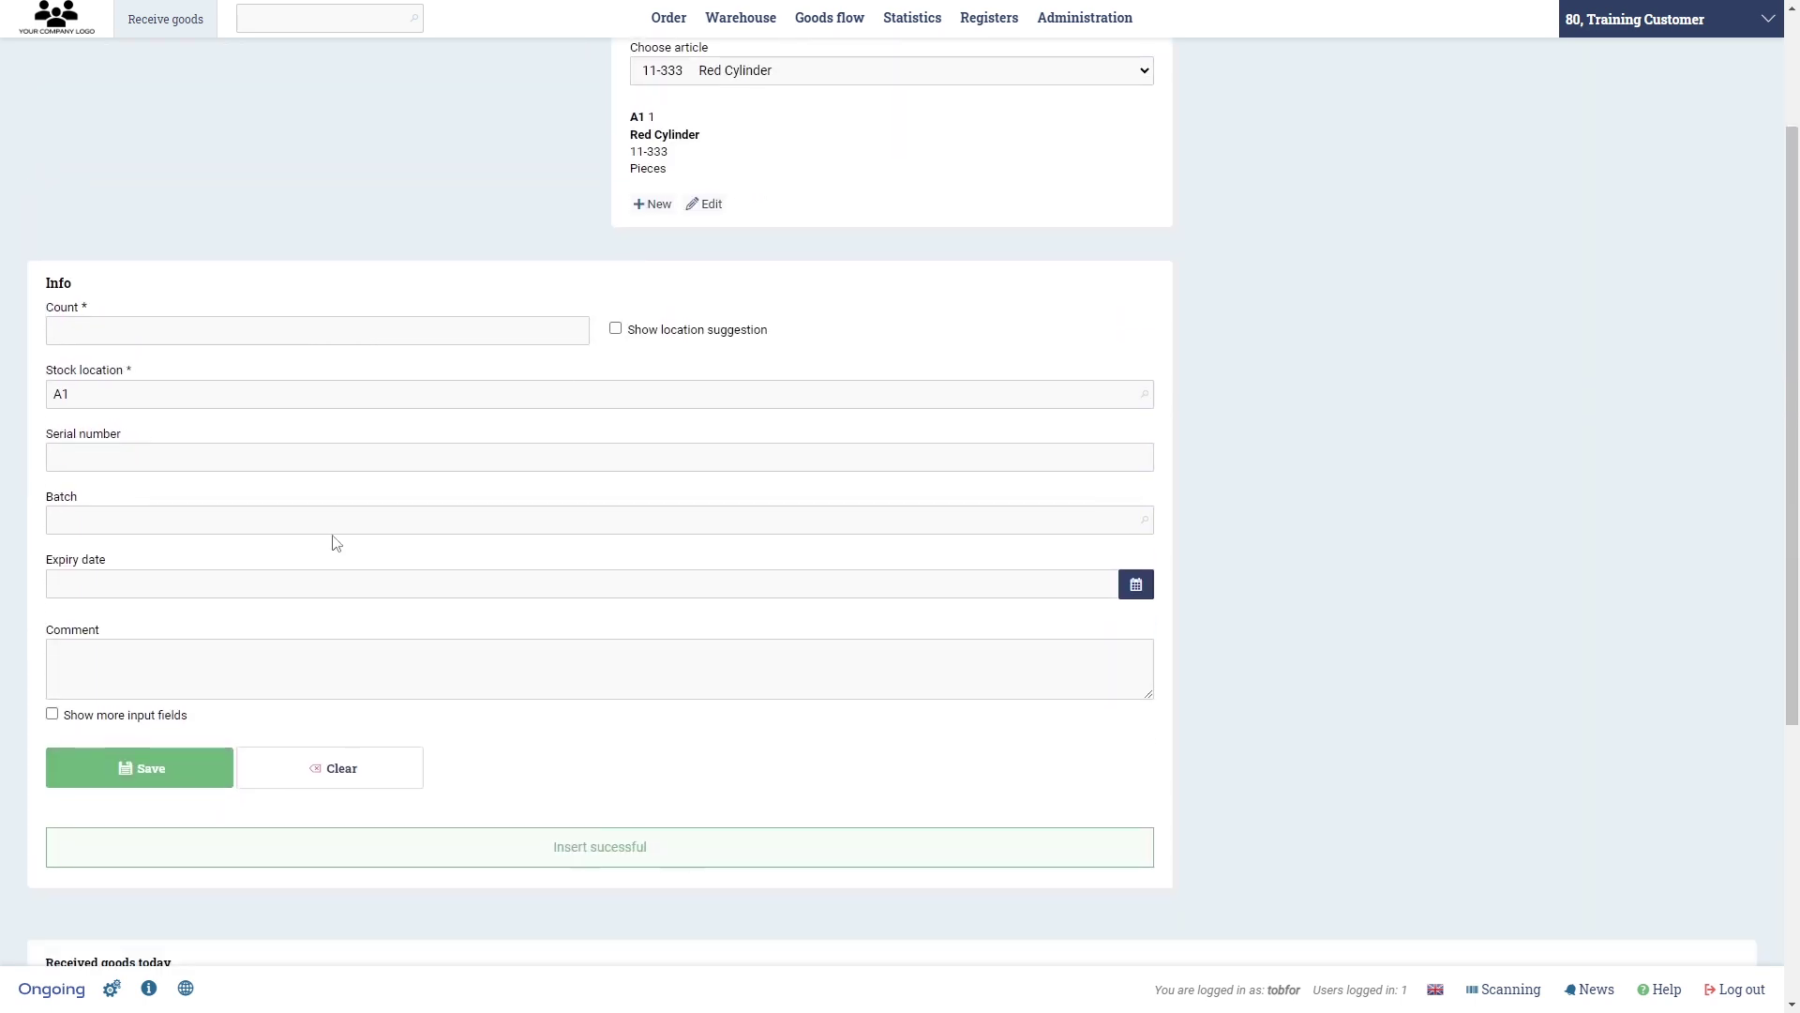
# - Show the Gothenburg Garage warehouse map, with A1 holding 2 items and A2 empty
pyautogui.moveTo(758, 28)
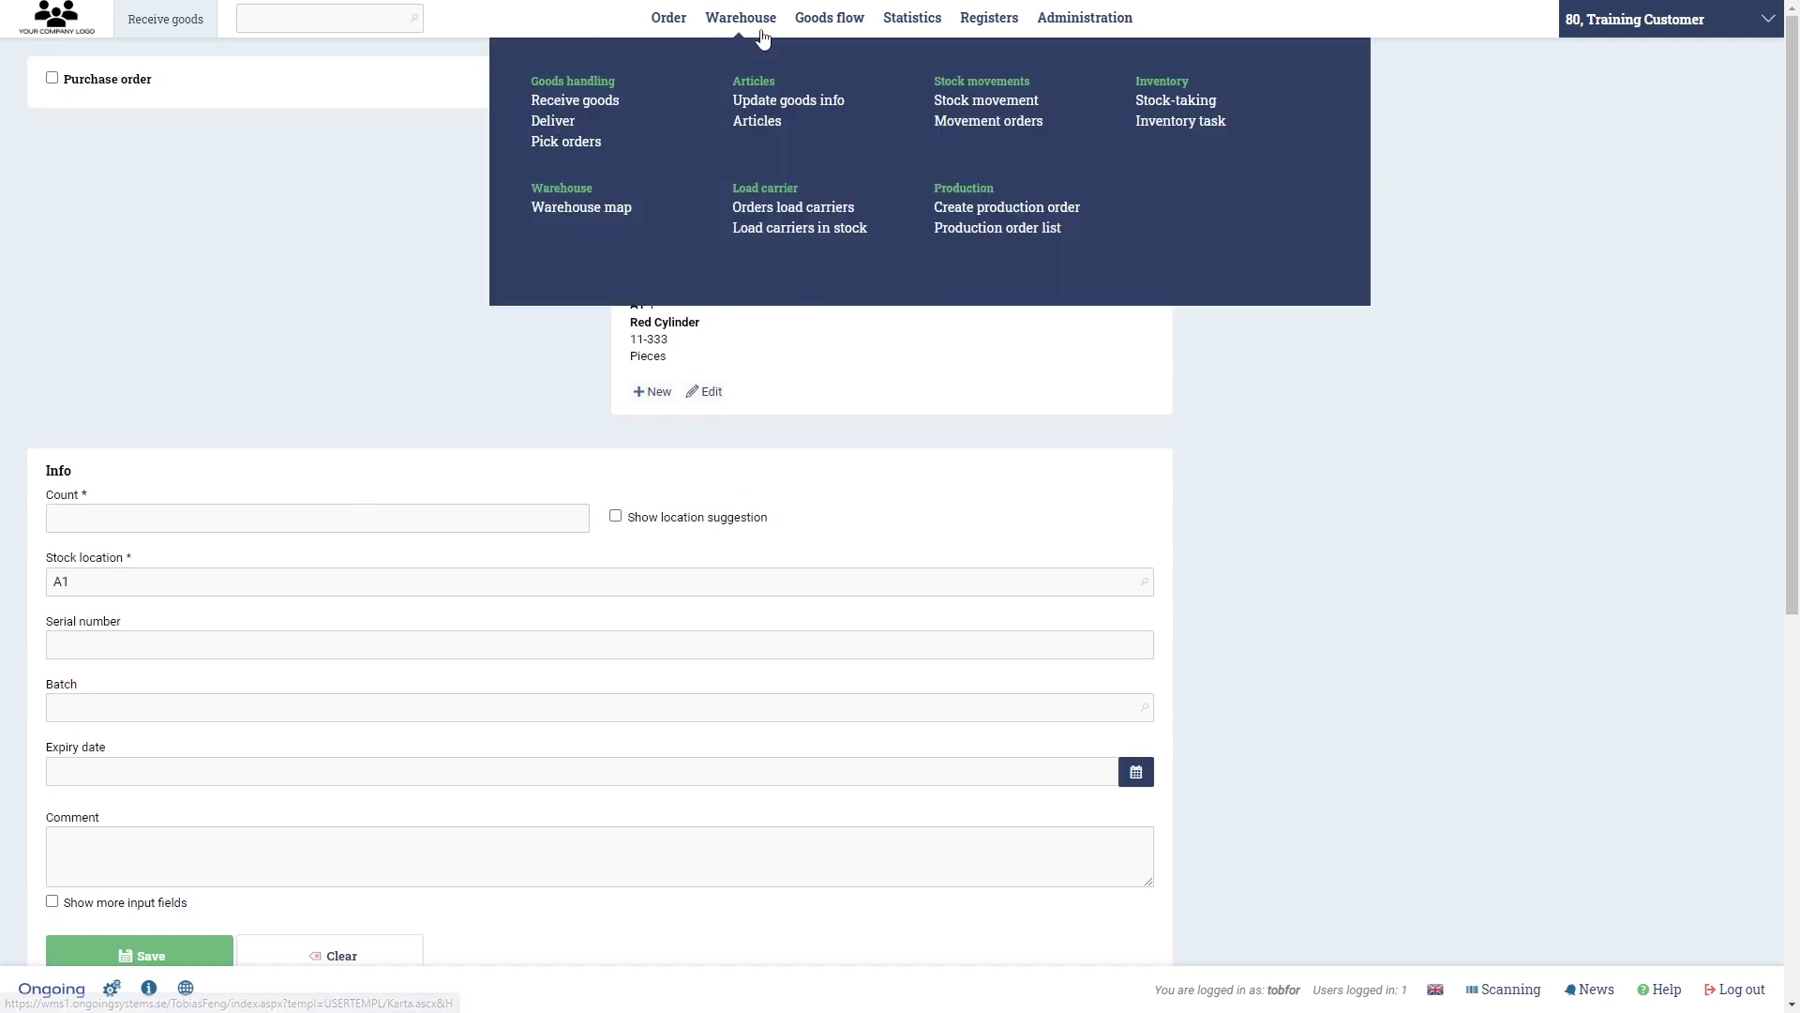
pyautogui.click(610, 225)
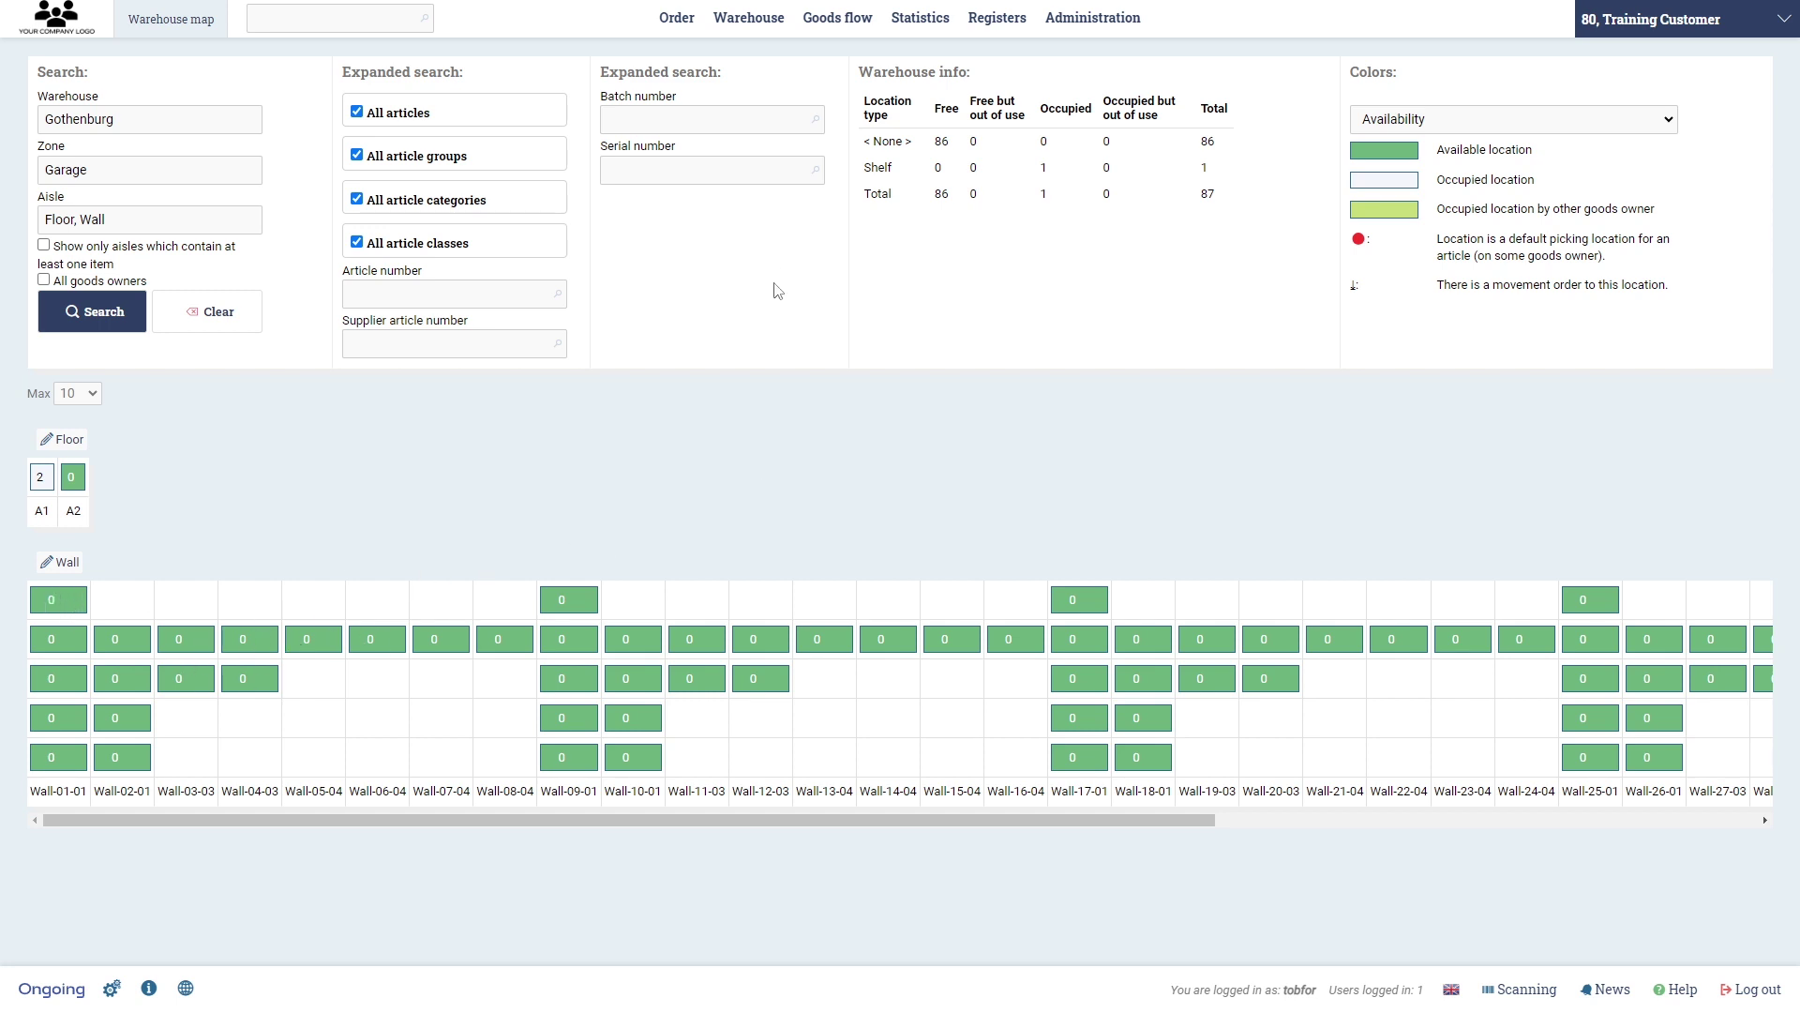
# - Select purchase order 287, review its lines, and start receiving its goods
pyautogui.moveTo(677, 21)
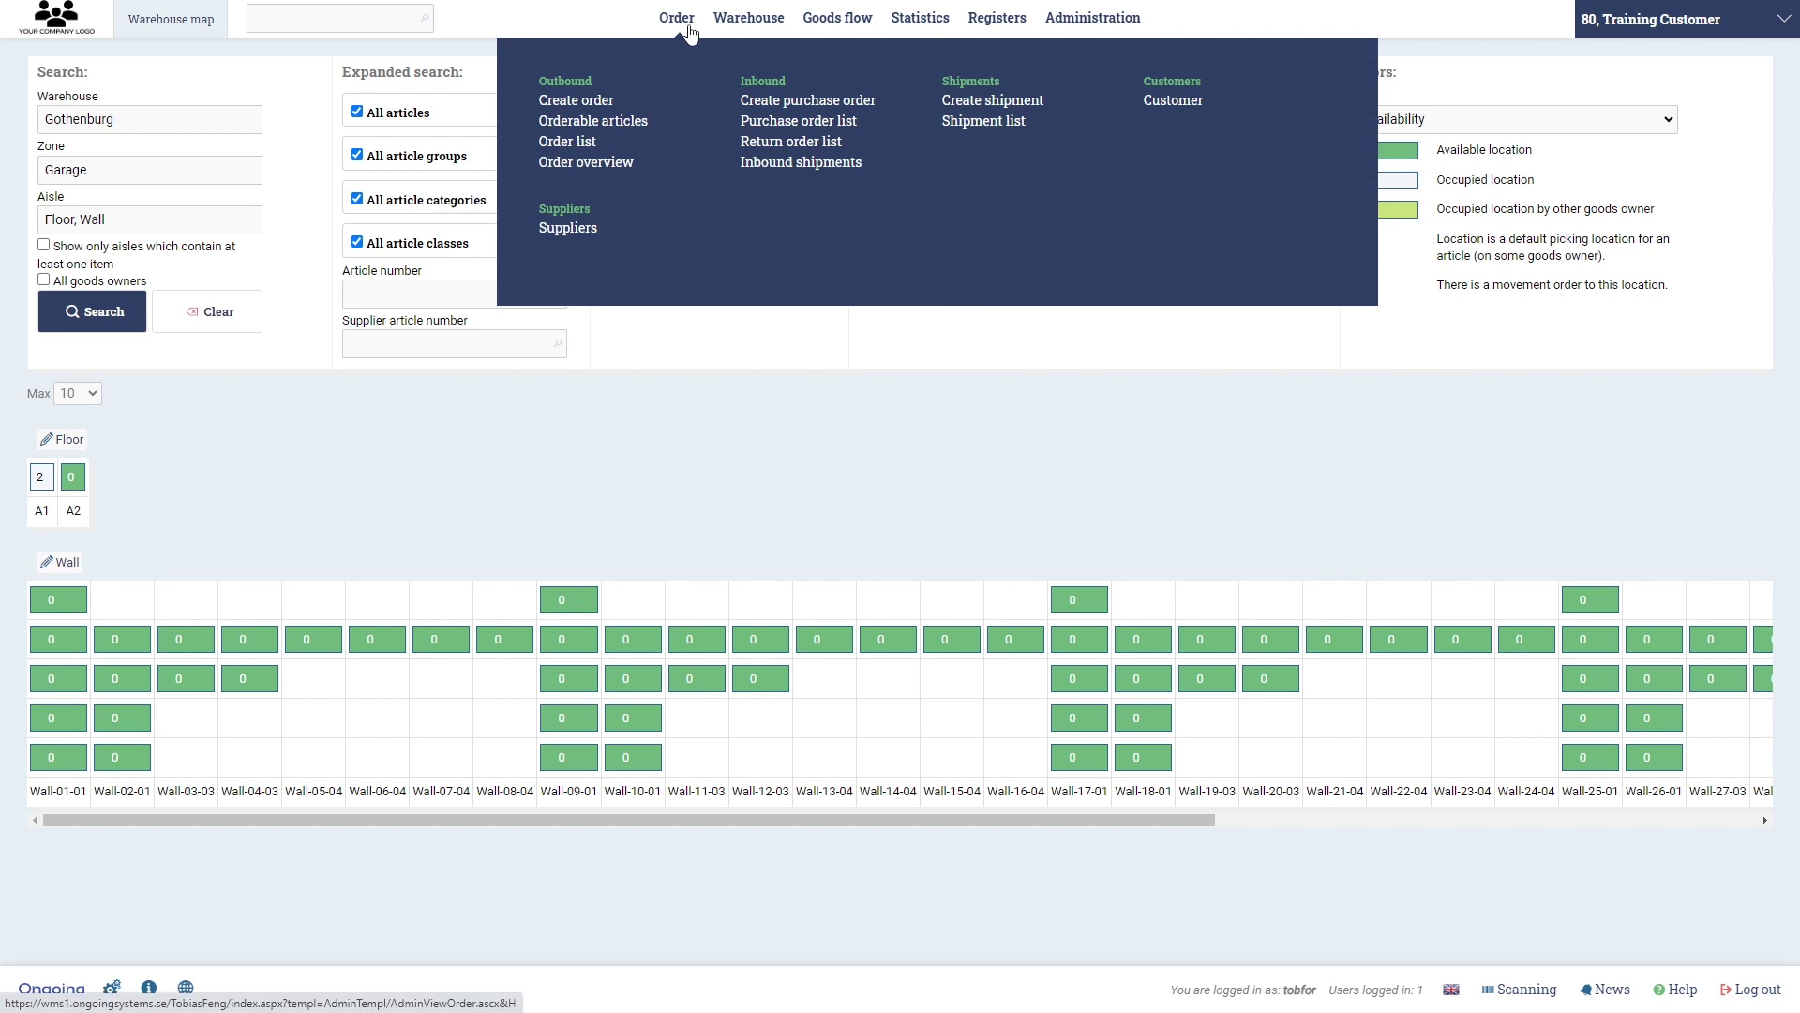
pyautogui.click(789, 128)
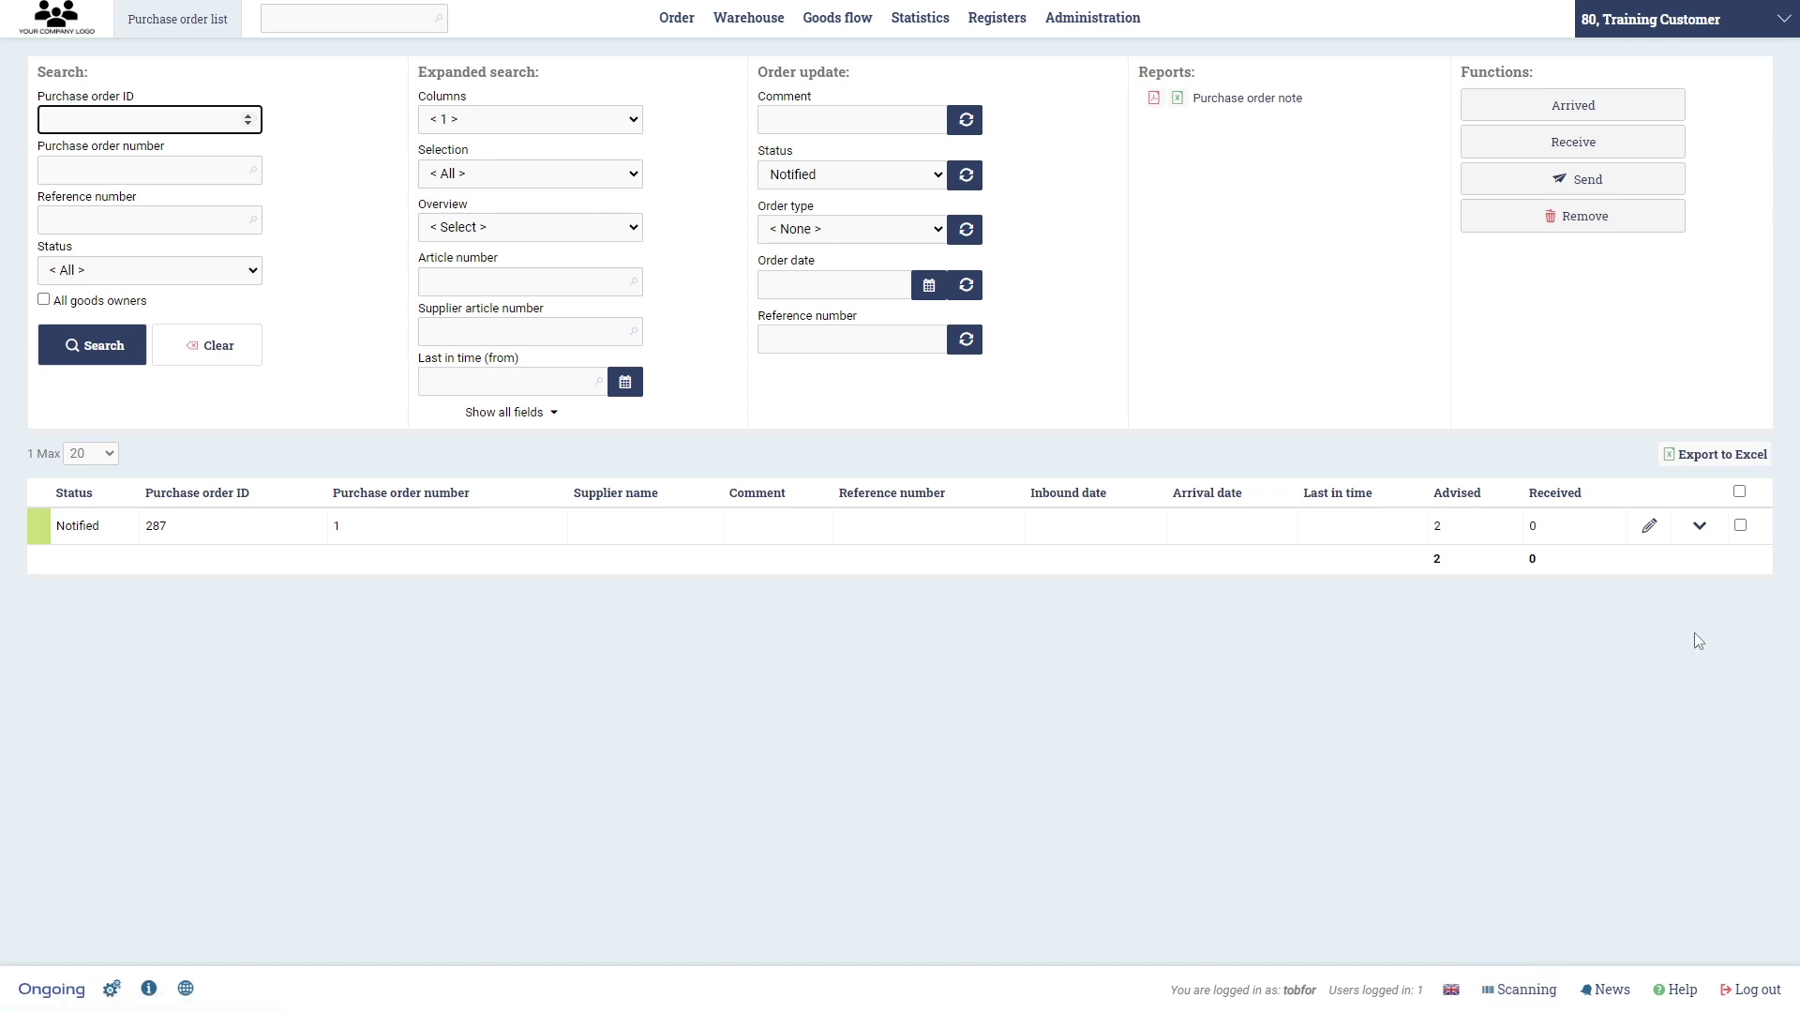
pyautogui.click(1740, 525)
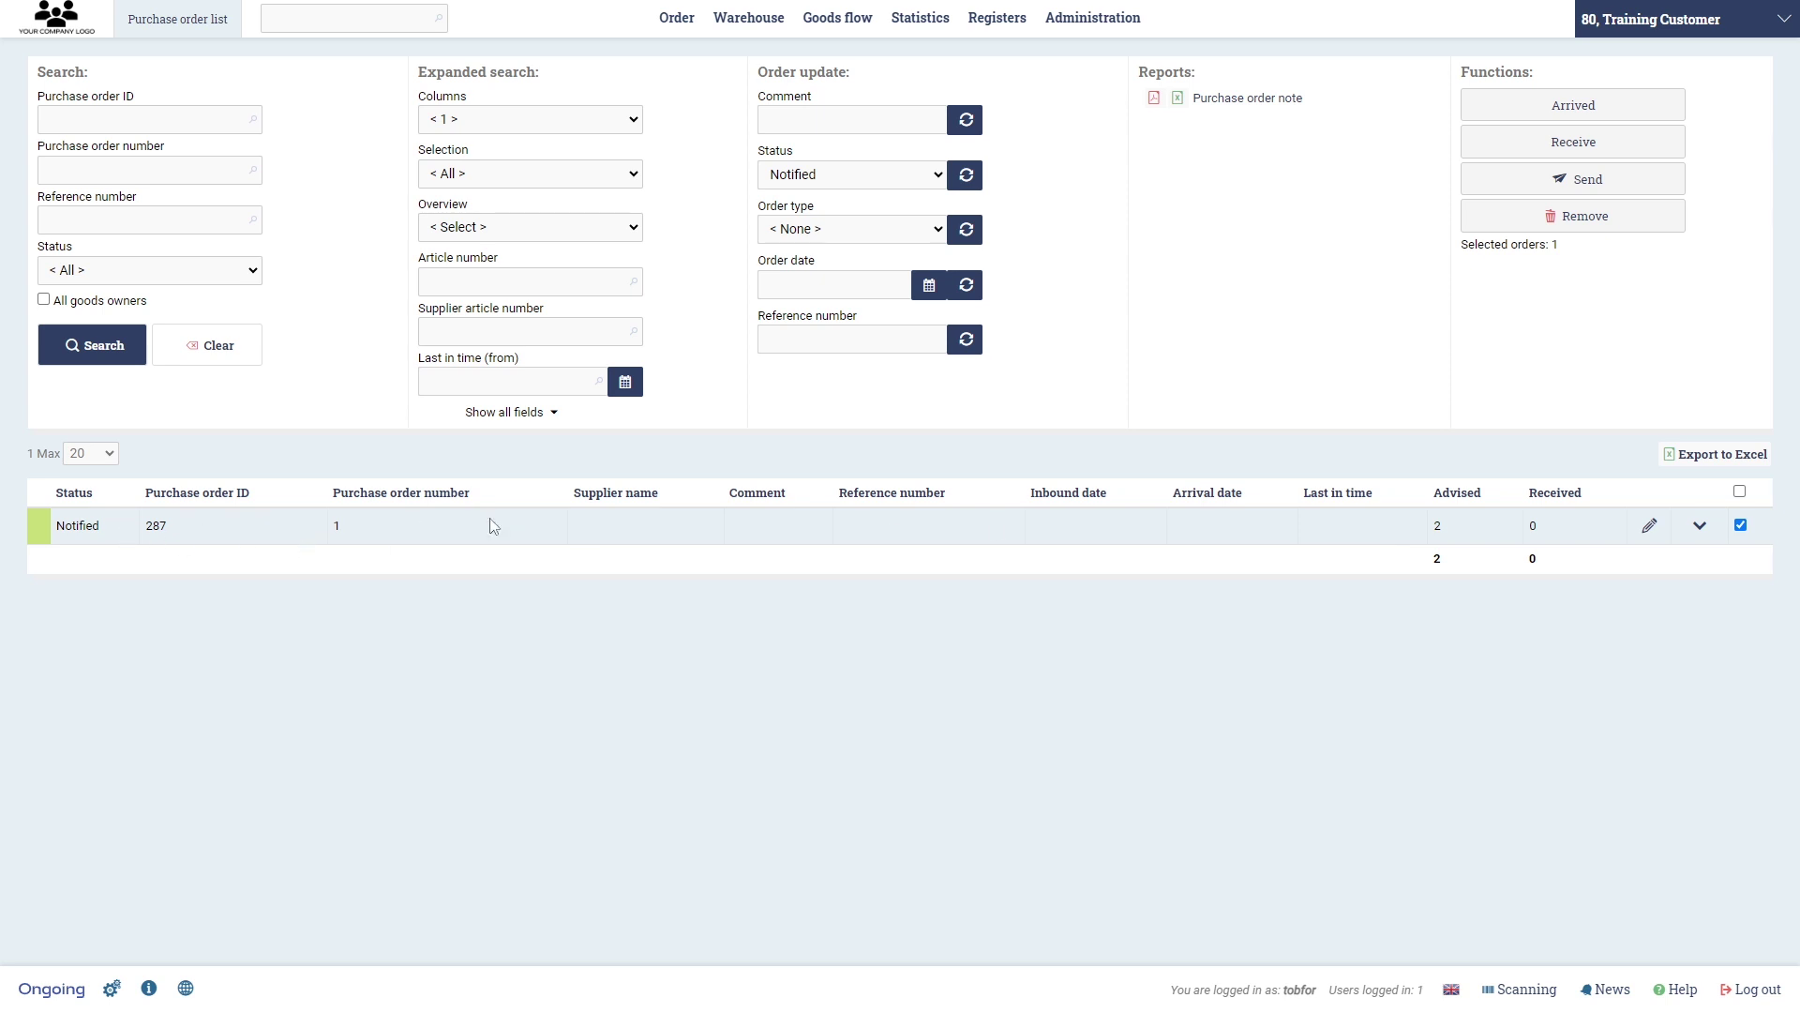
pyautogui.click(1700, 525)
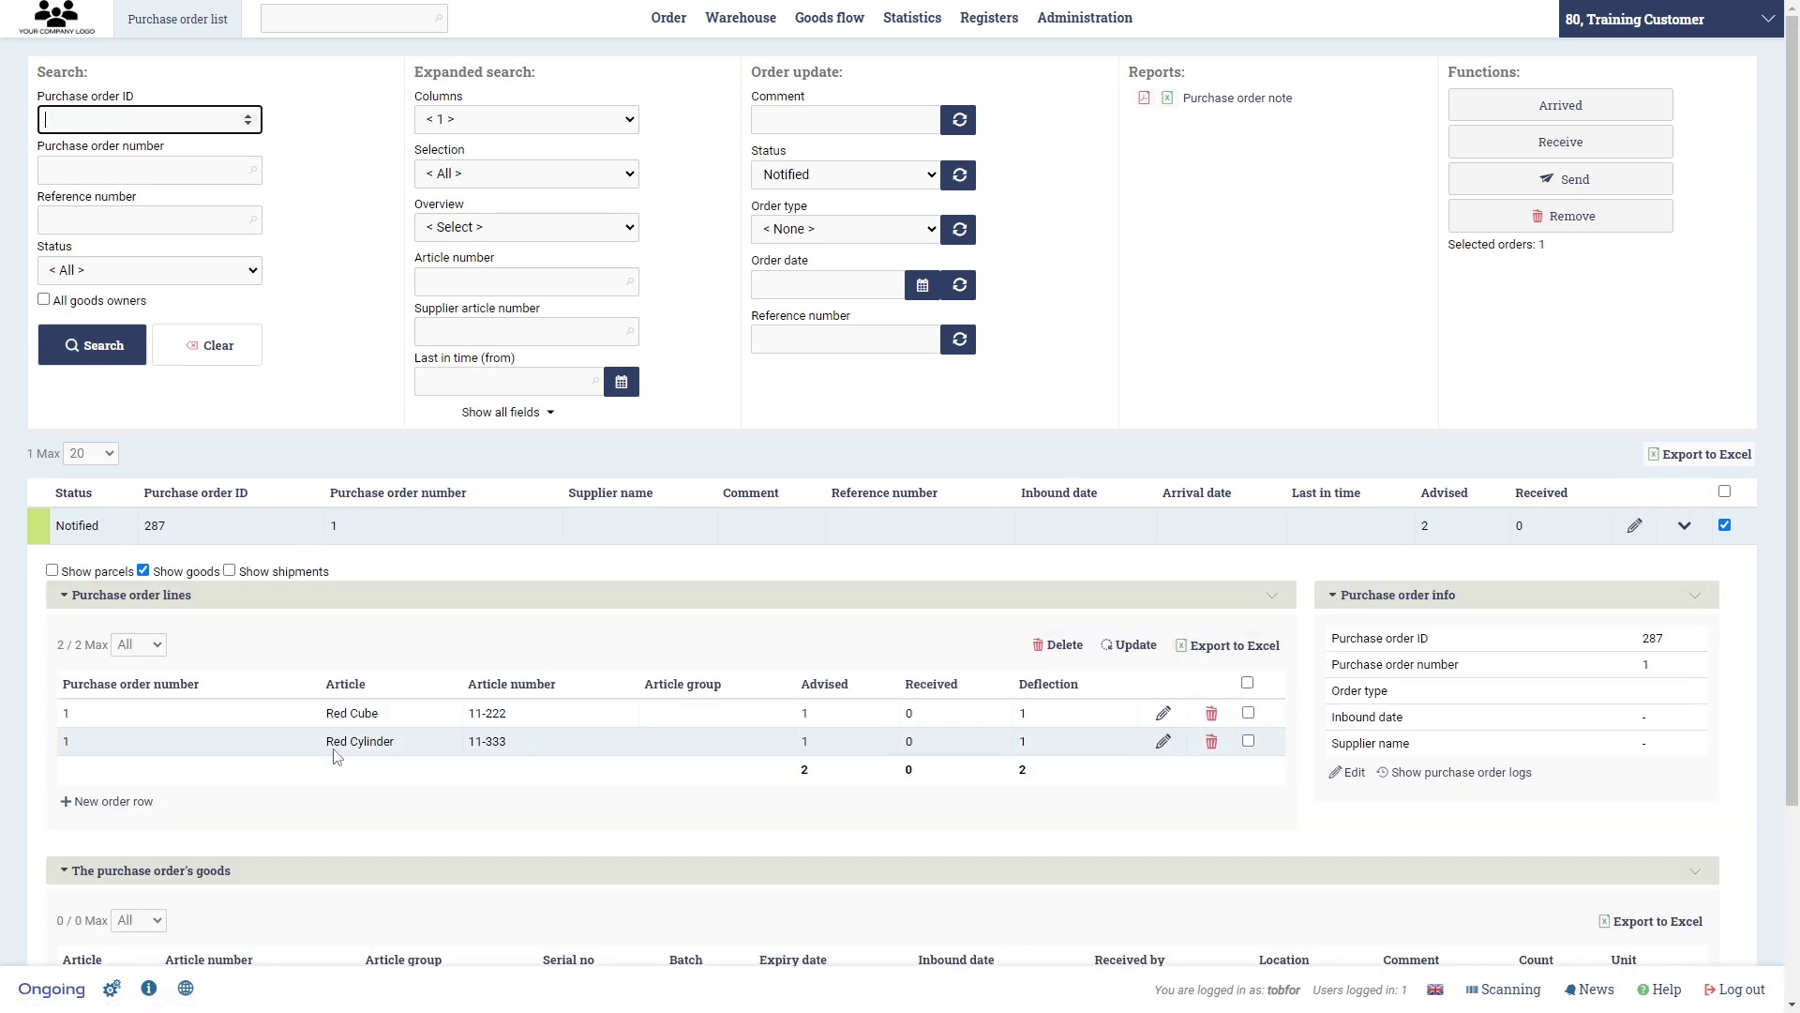
pyautogui.click(1686, 530)
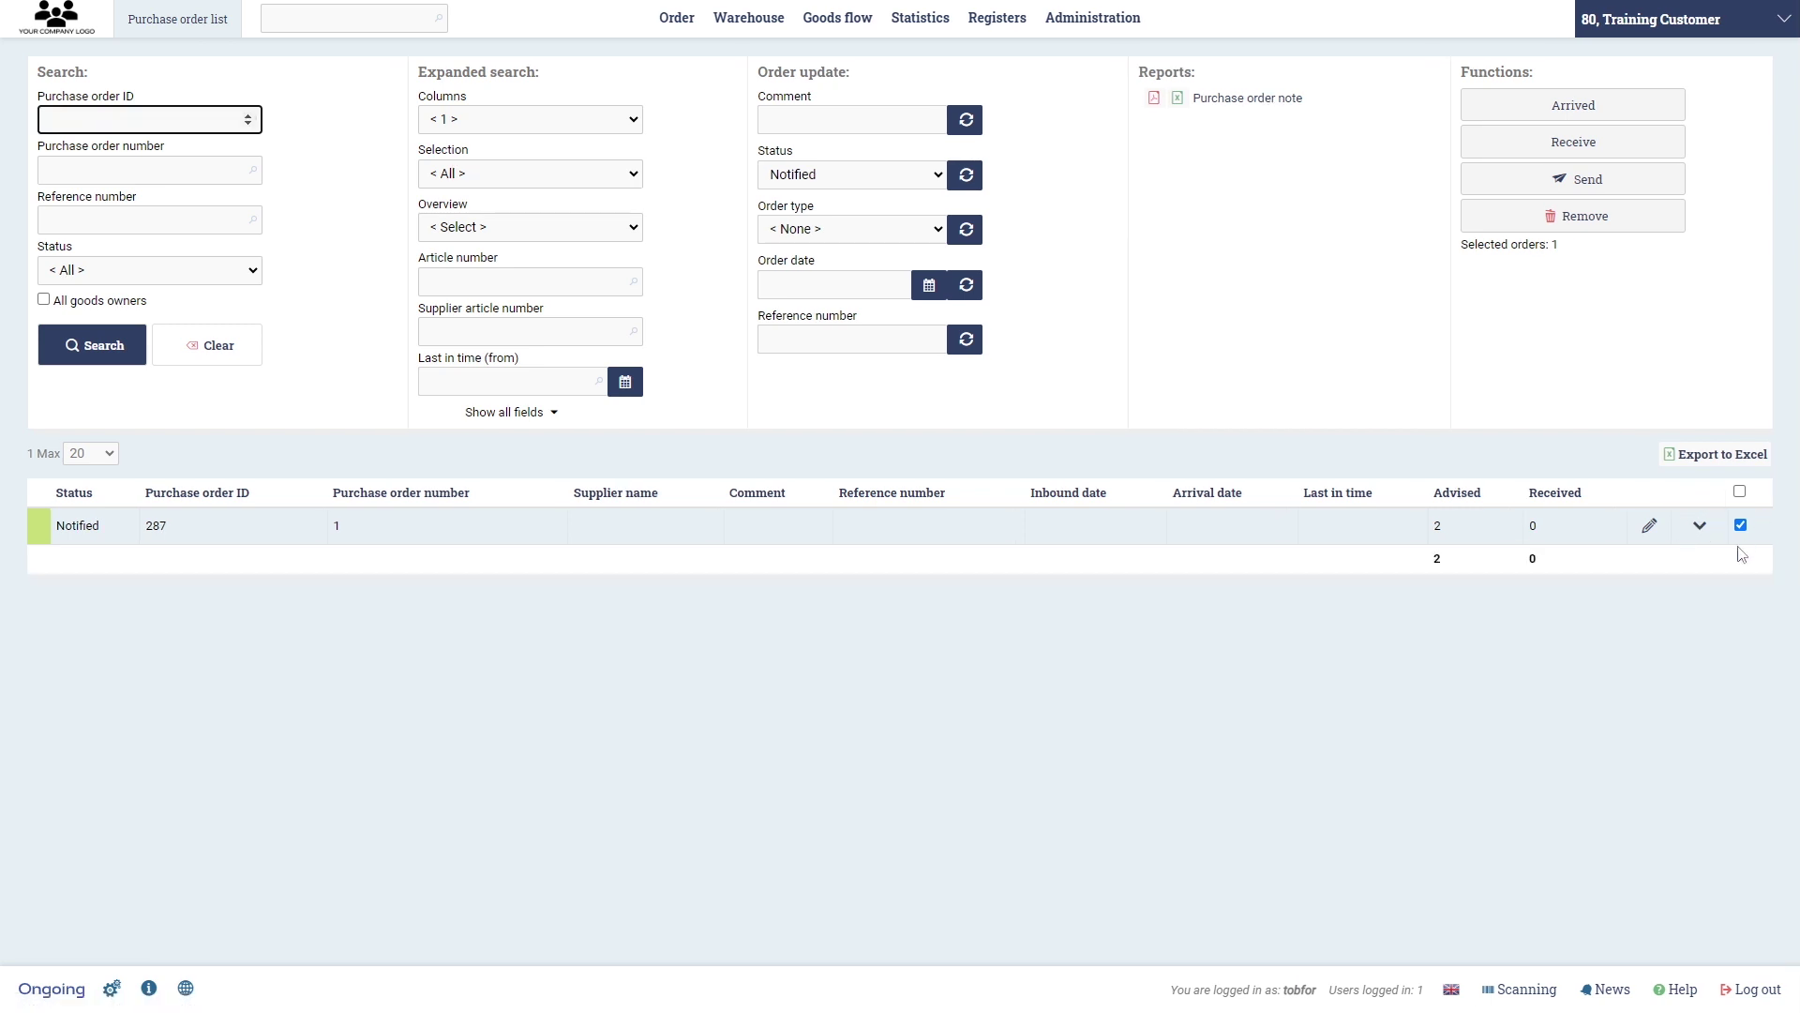
pyautogui.click(1594, 145)
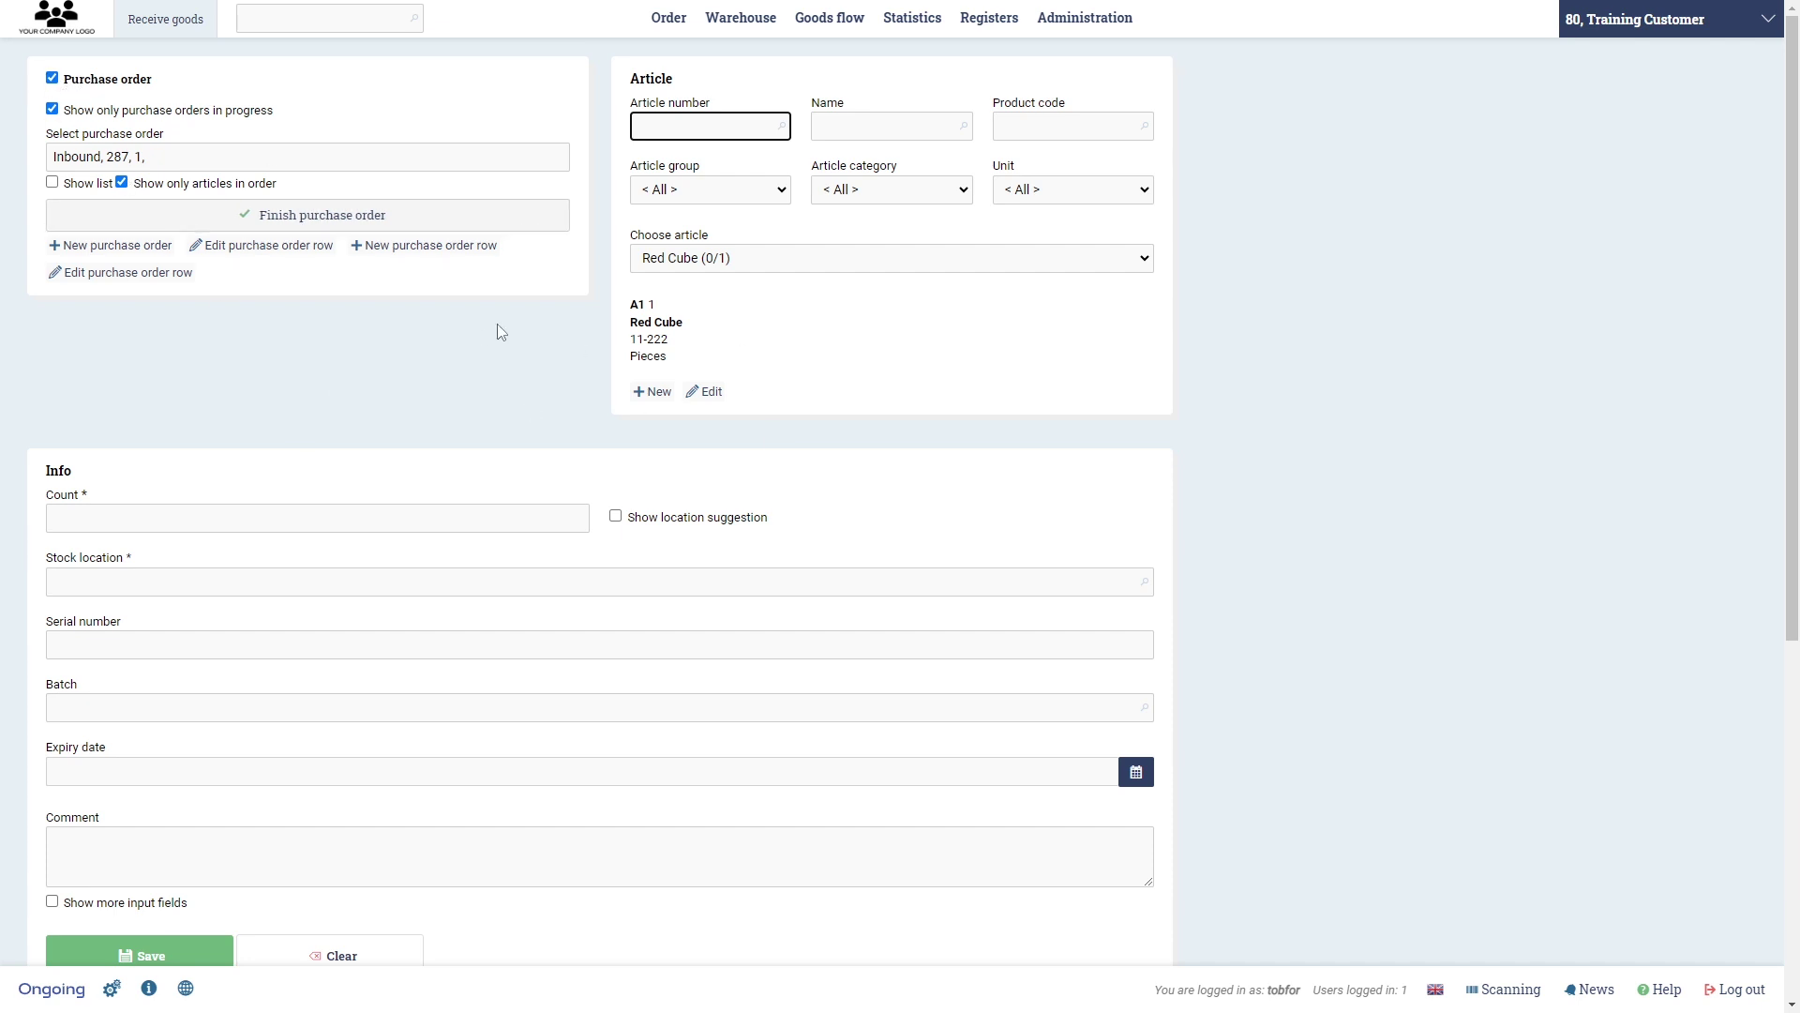
# - Receive 1 Red Cube from order 287 into stock location A2
pyautogui.click(788, 261)
pyautogui.click(788, 260)
pyautogui.click(141, 527)
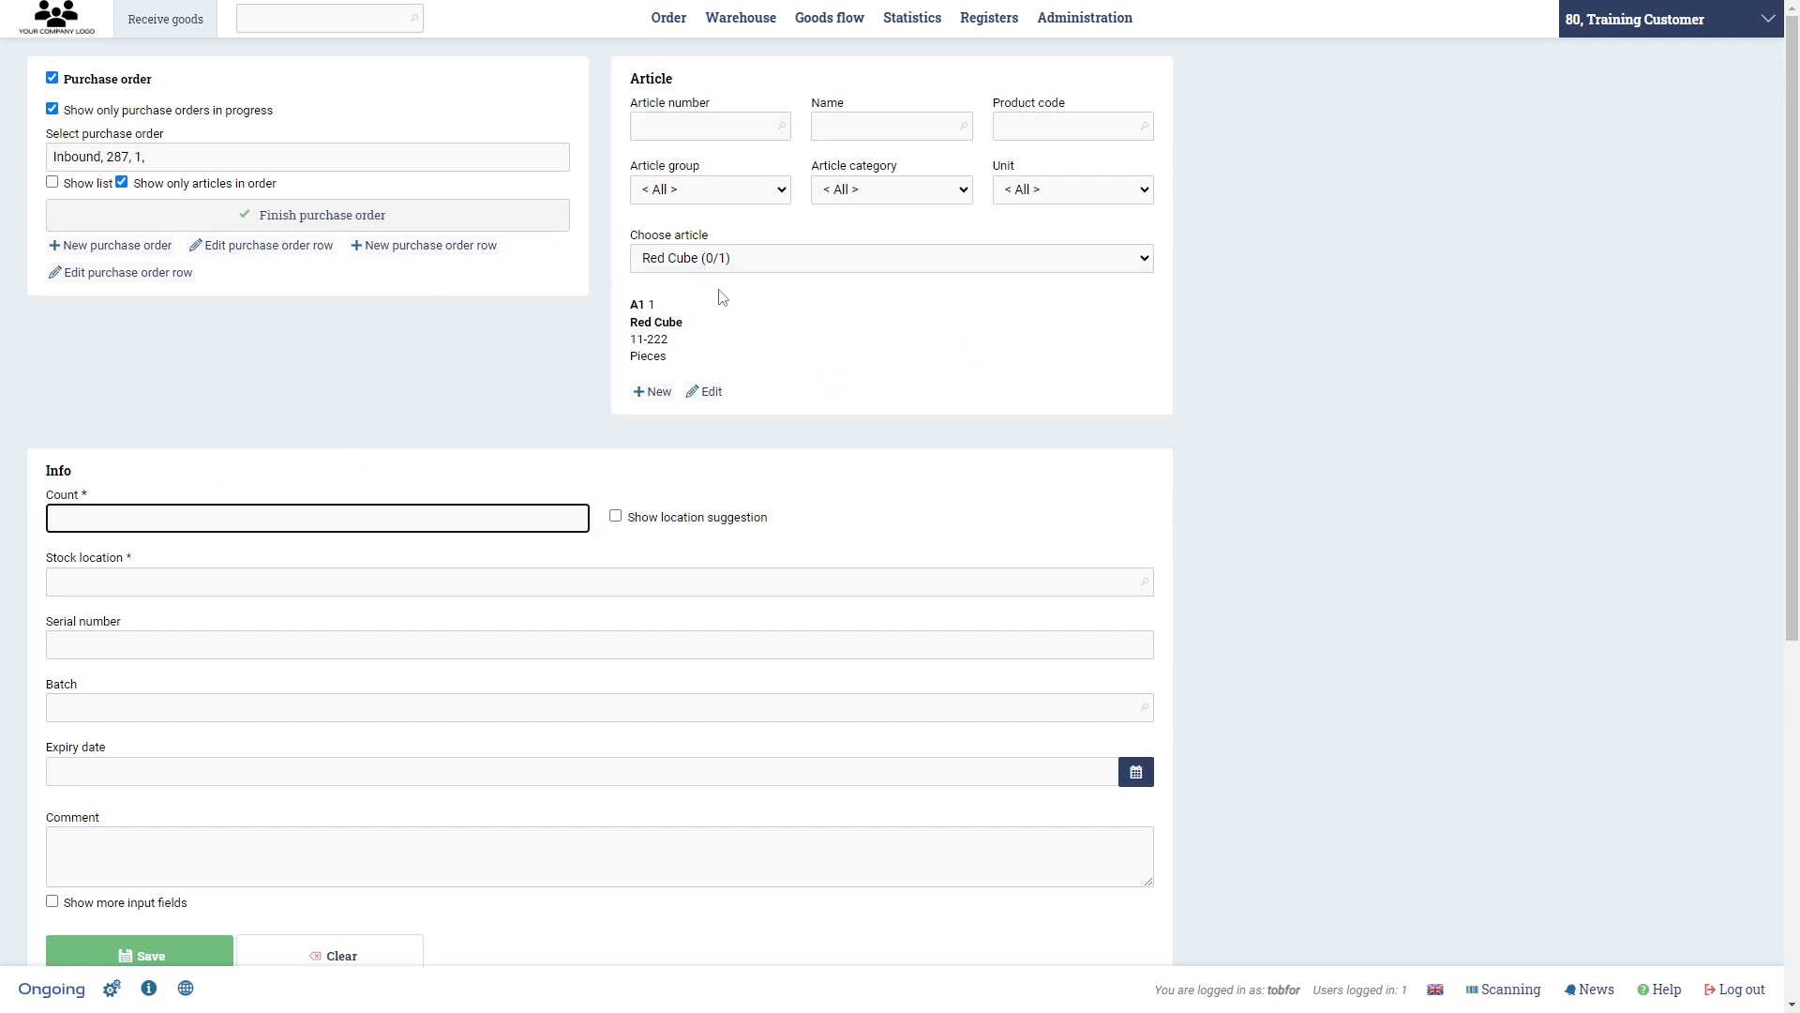
pyautogui.write('1')
pyautogui.click(305, 593)
pyautogui.write('A')
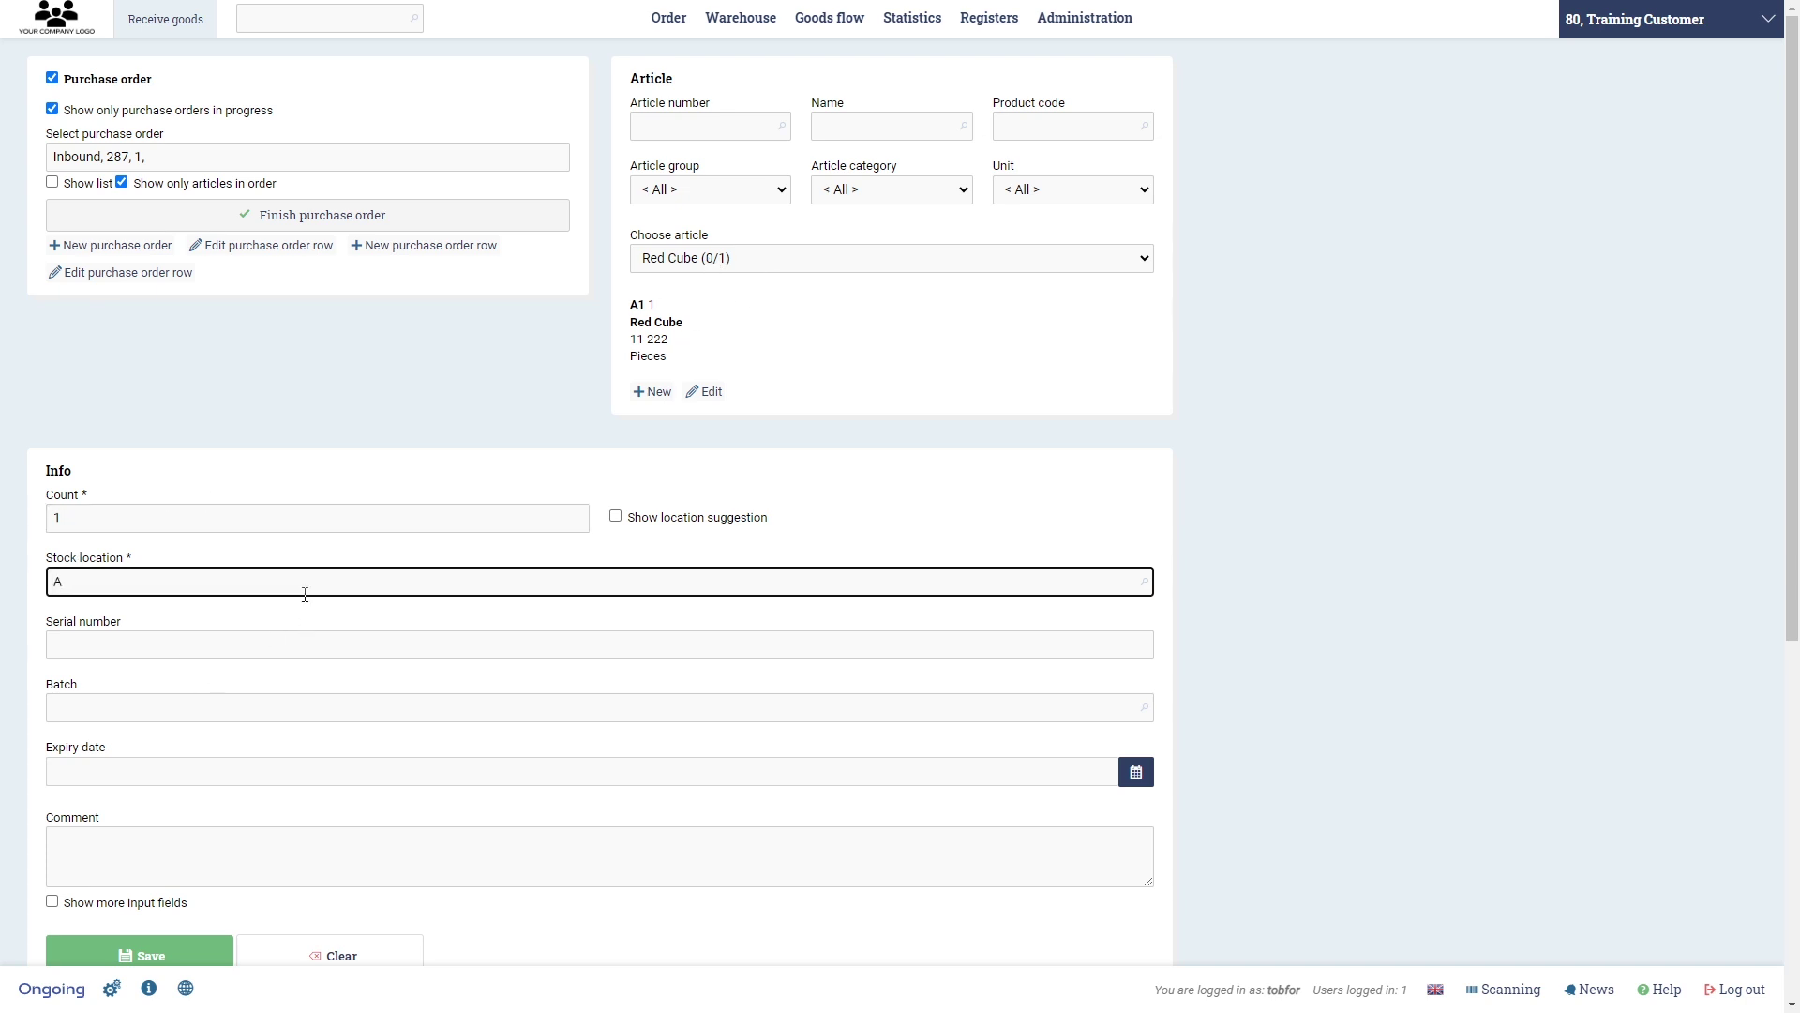
pyautogui.write('2')
pyautogui.click(190, 941)
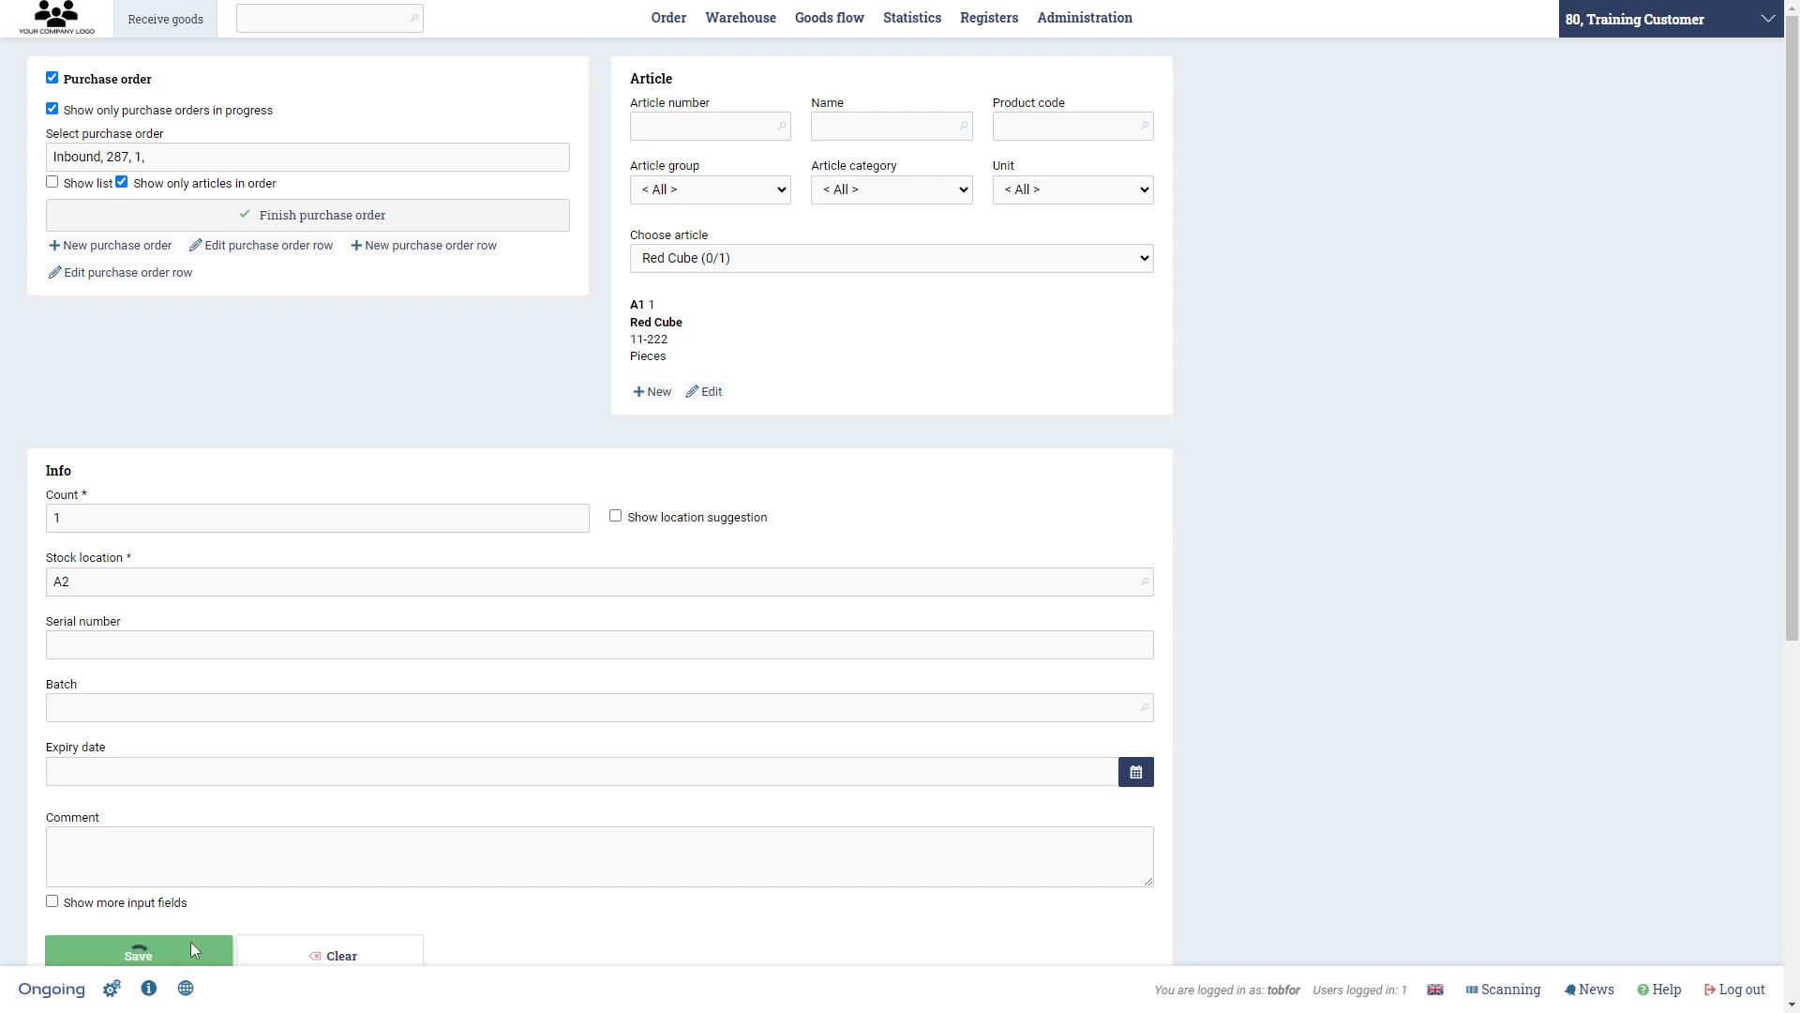
# - Receive the Red Cylinder from order 287 into A2, completing 1 of 1
pyautogui.click(828, 262)
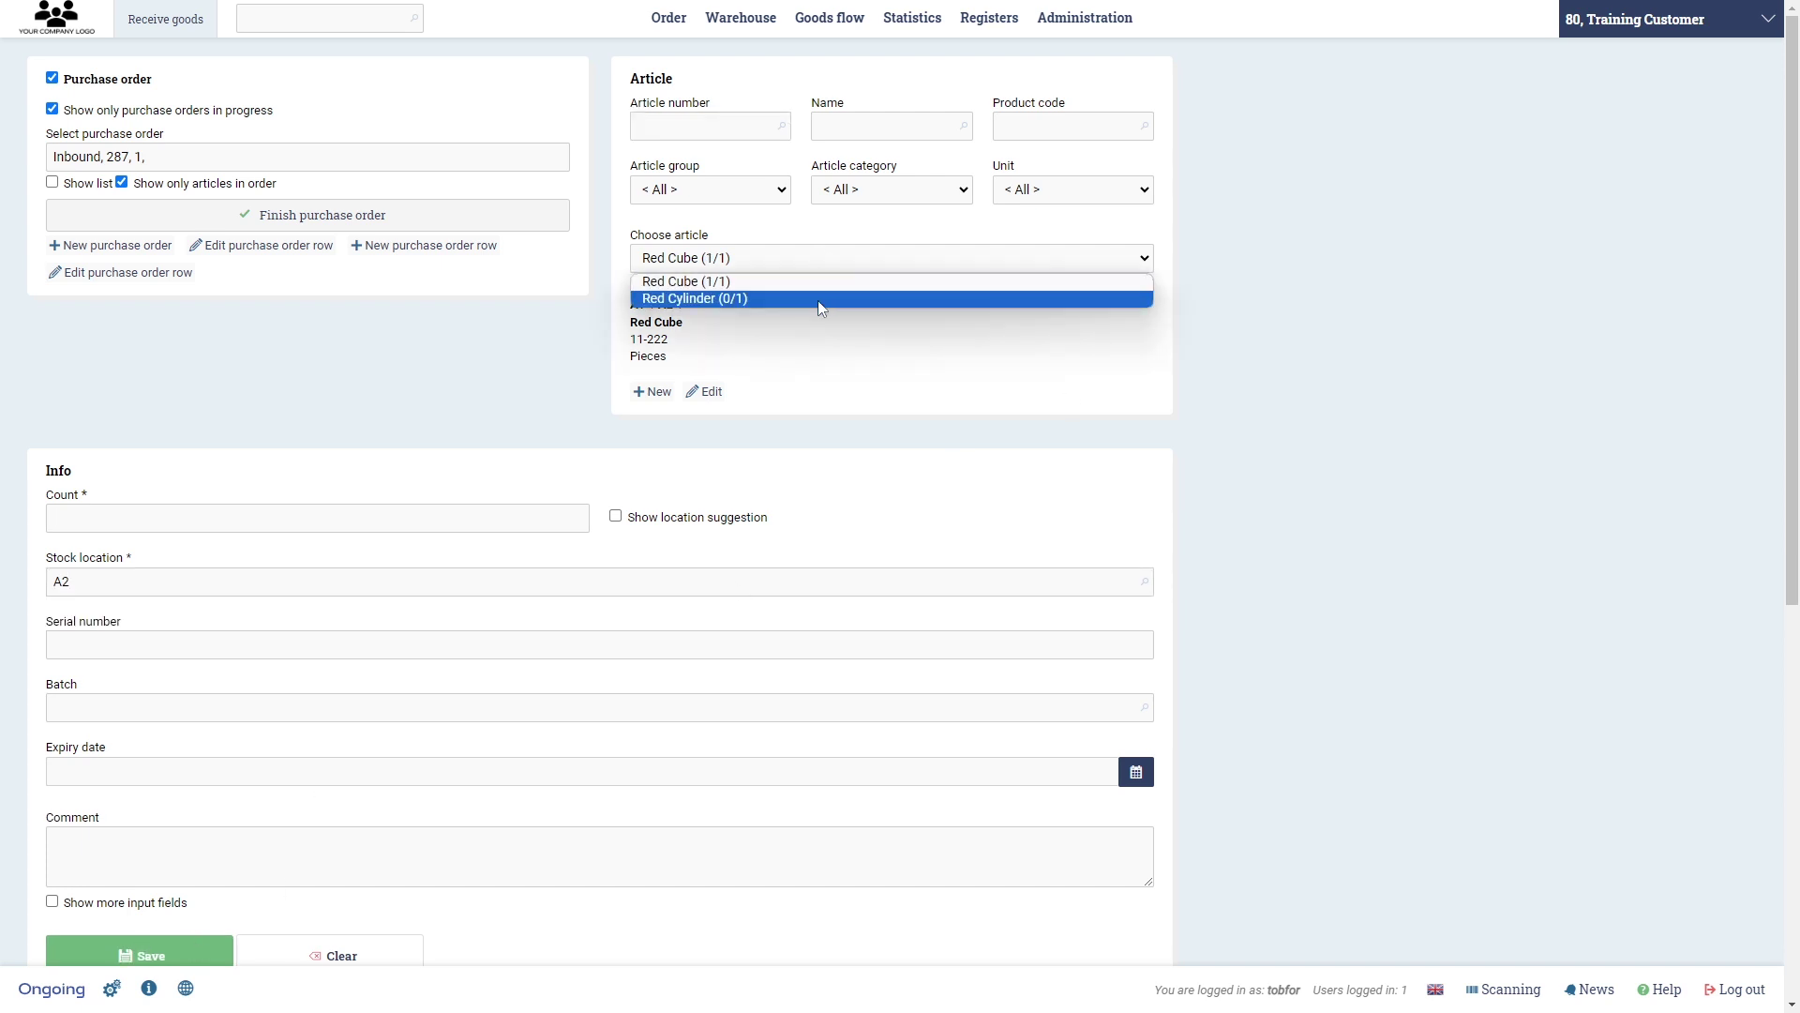
pyautogui.click(817, 298)
pyautogui.click(210, 504)
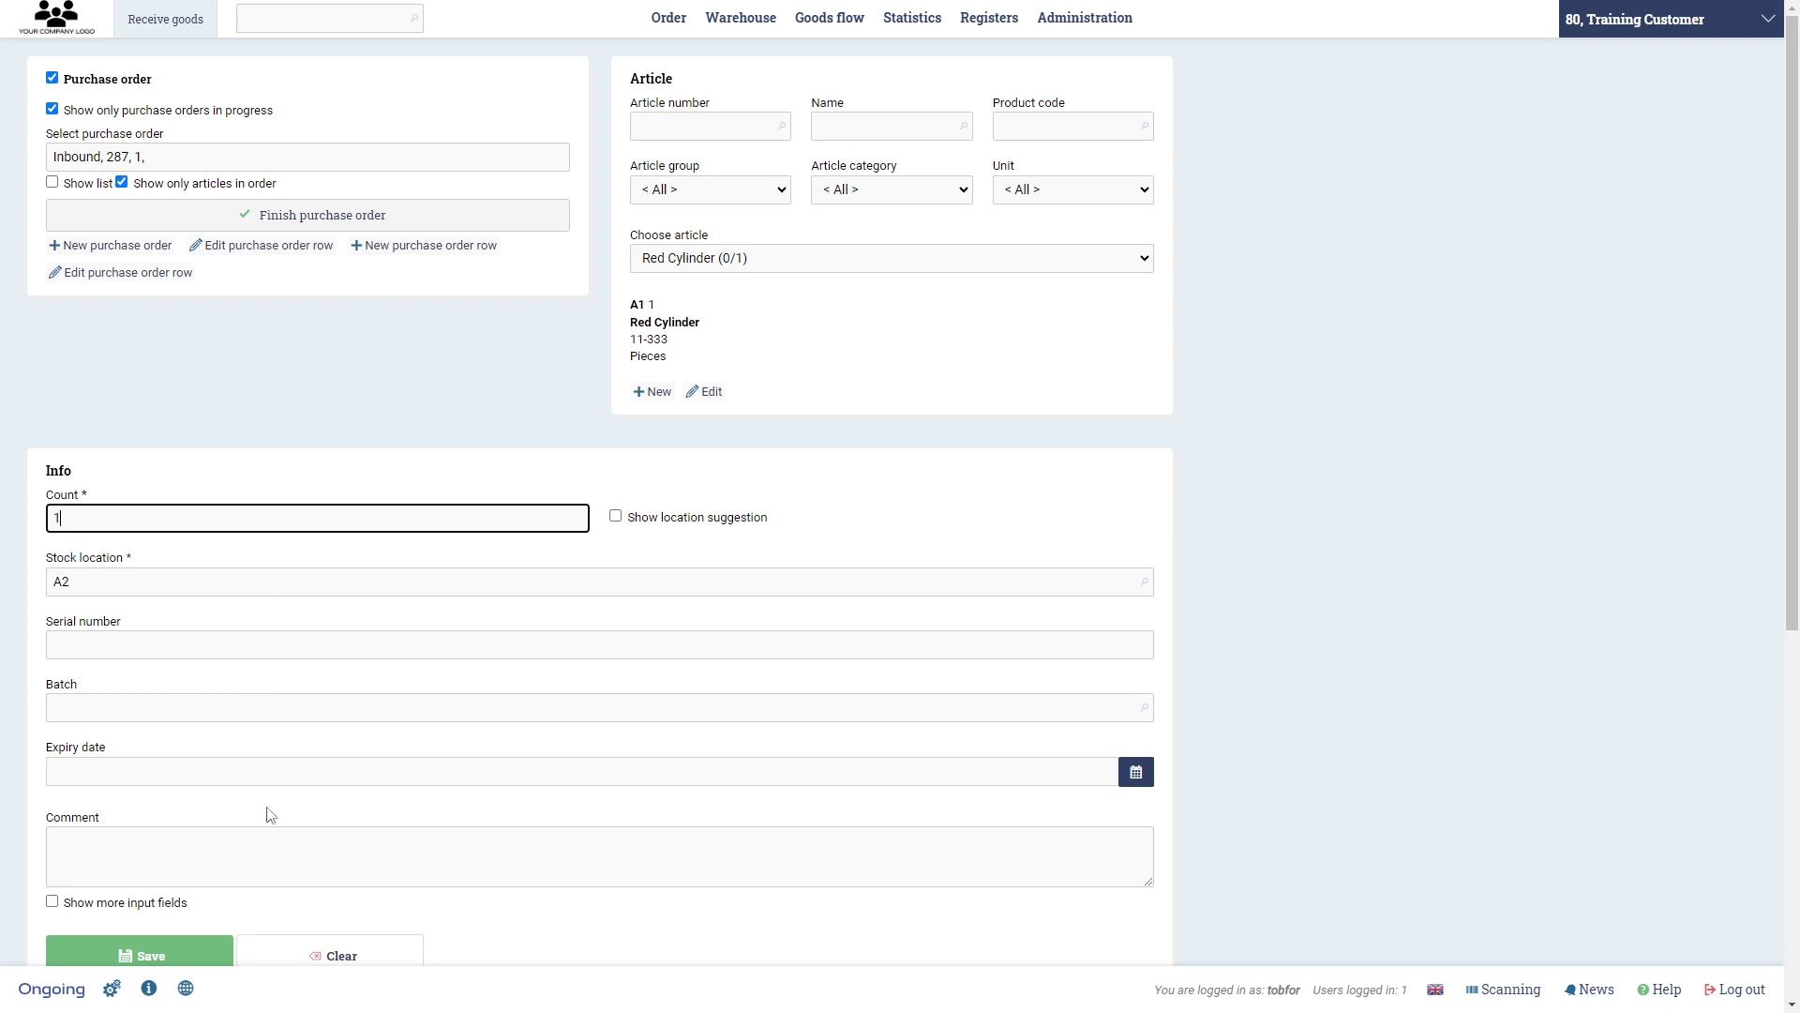
pyautogui.click(188, 955)
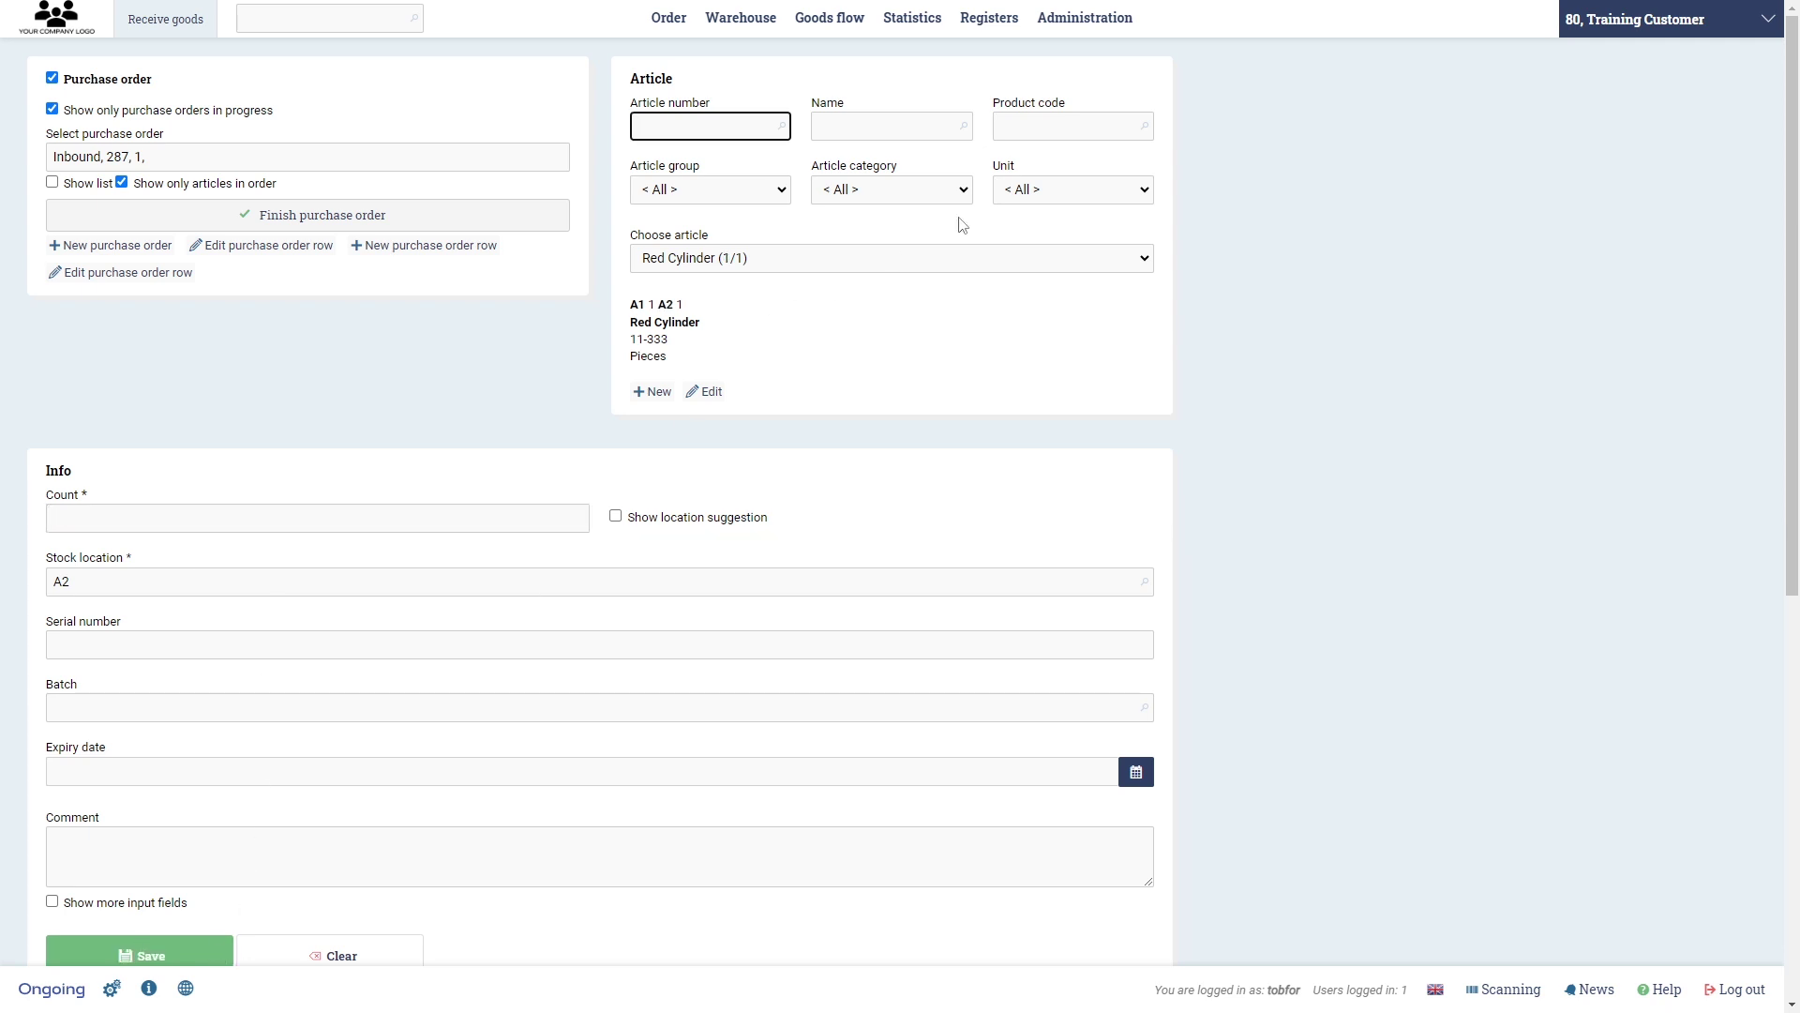
# - Check the warehouse map and articles, then list goods info: Red Cube and Red Cylinder at A1 and A2
pyautogui.moveTo(764, 30)
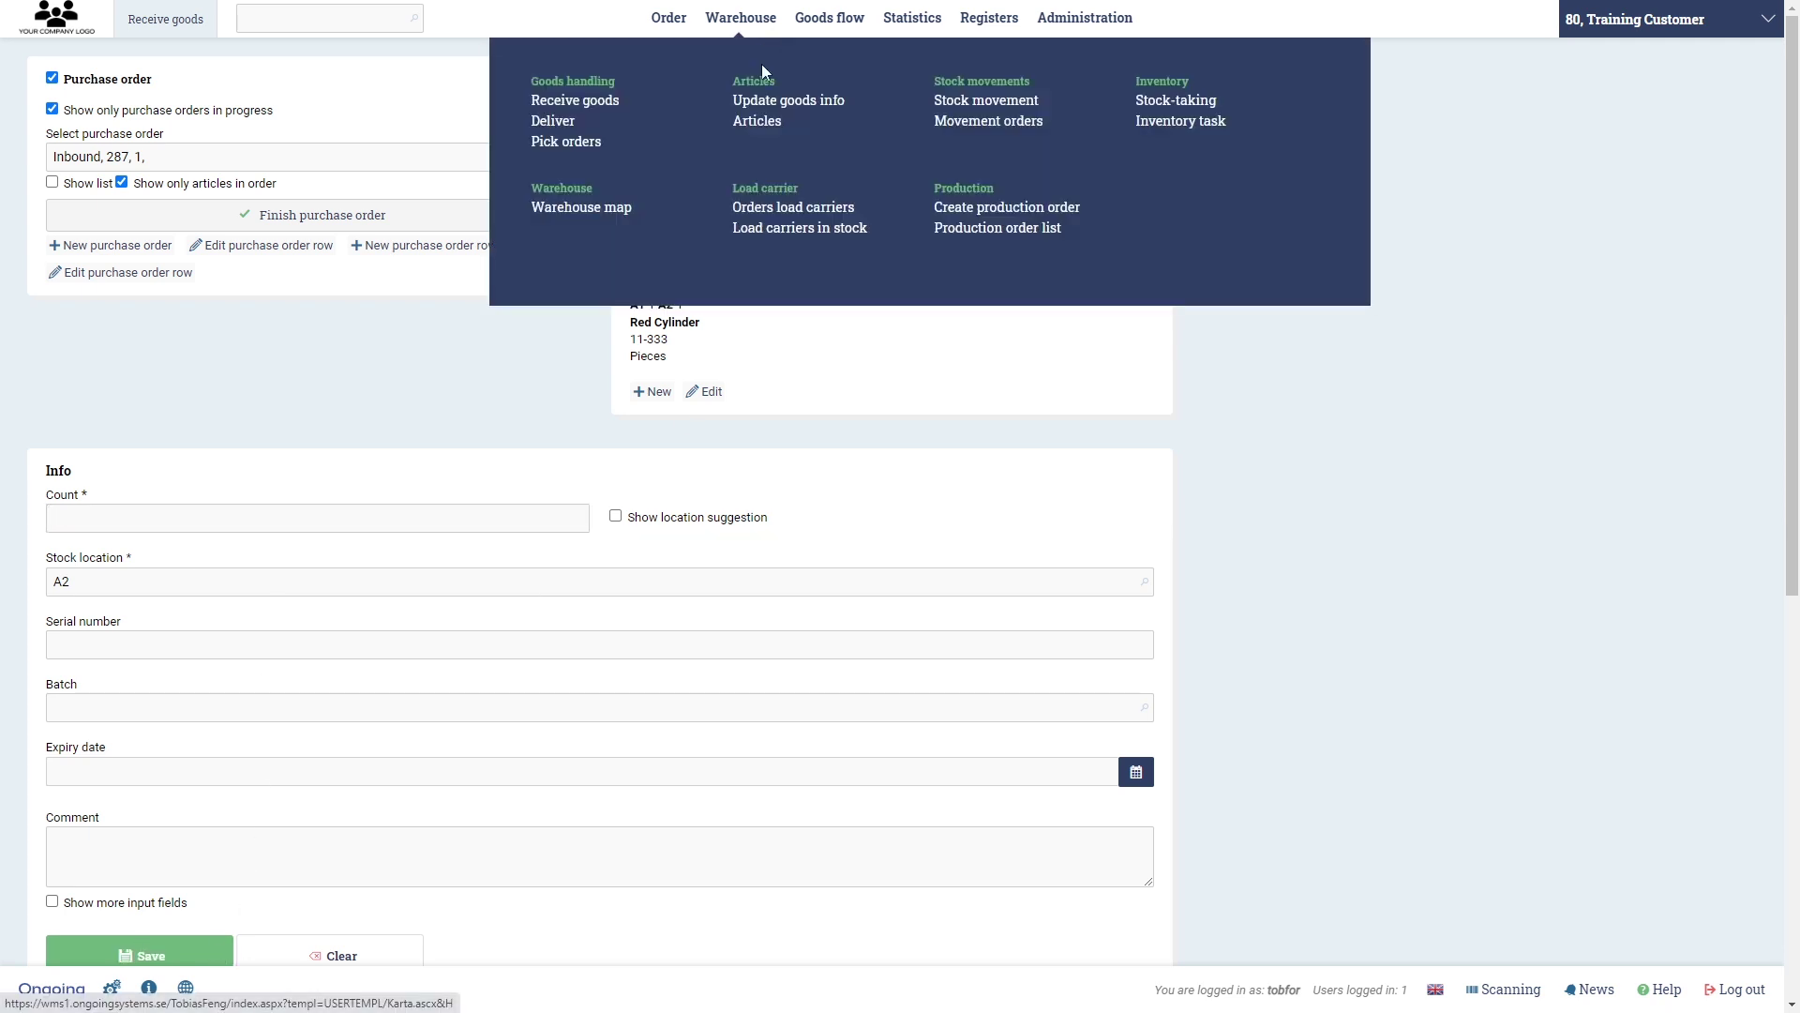
pyautogui.click(567, 207)
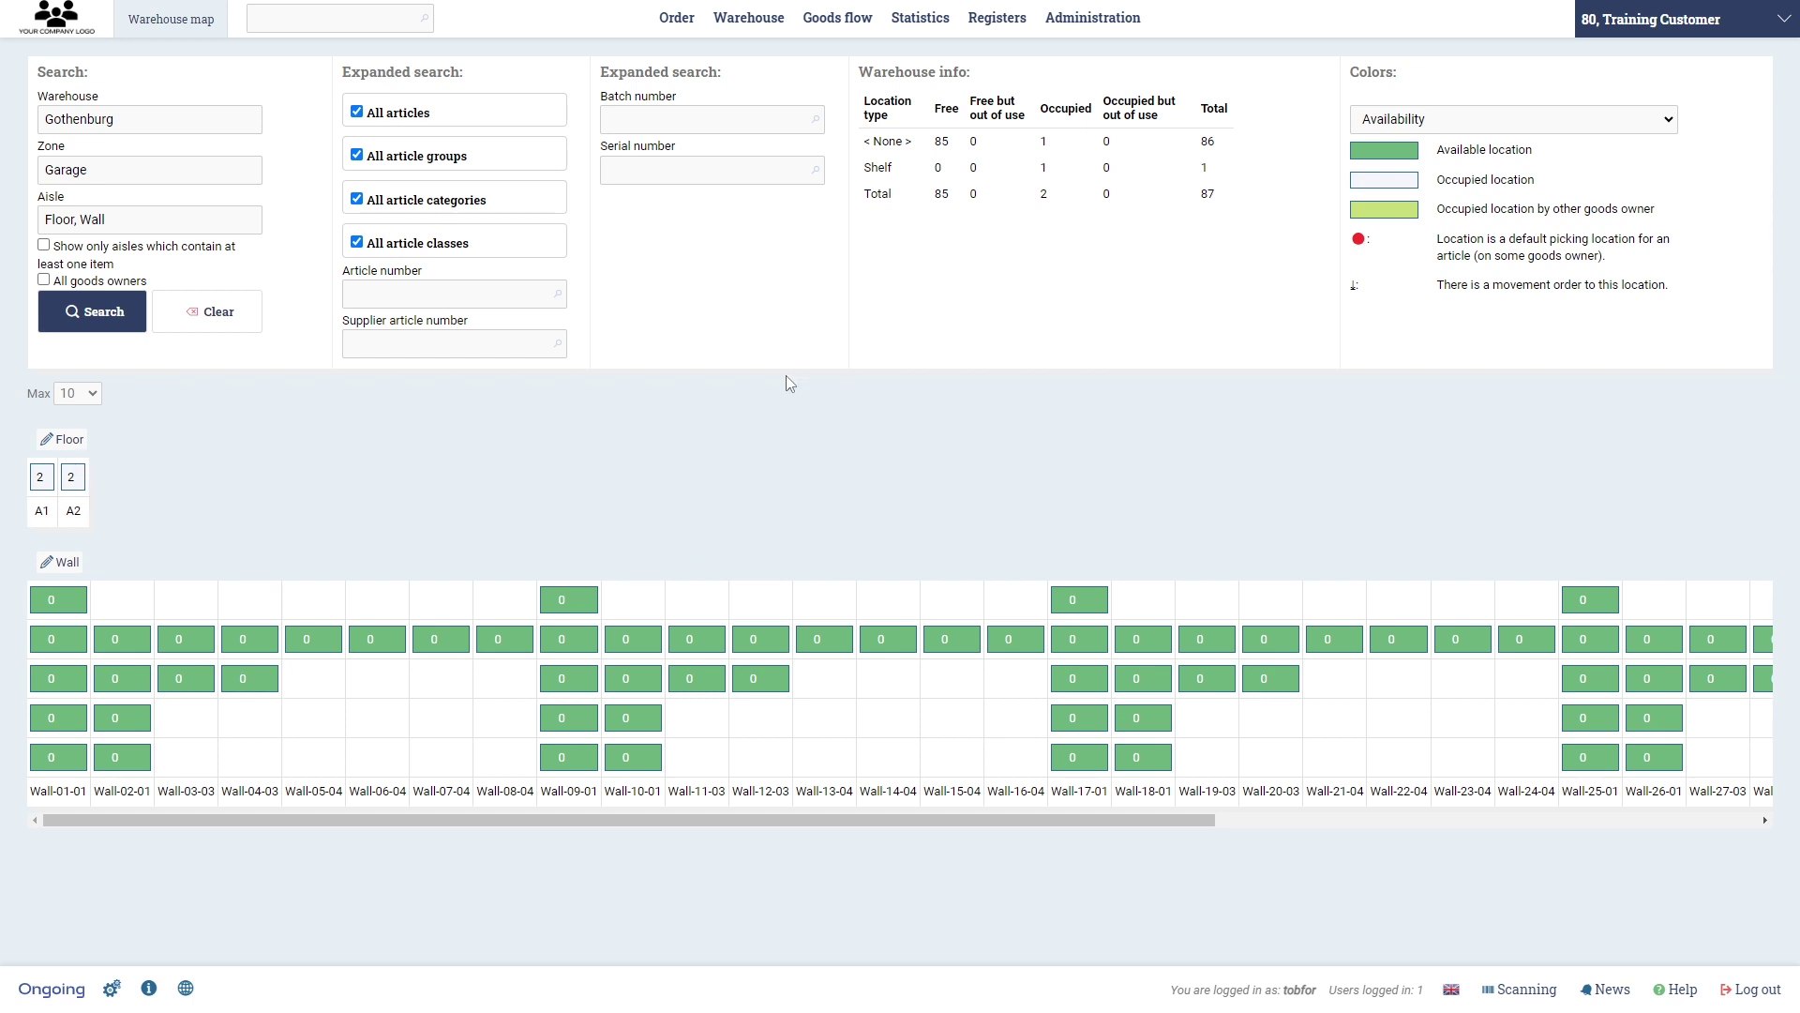
pyautogui.click(780, 29)
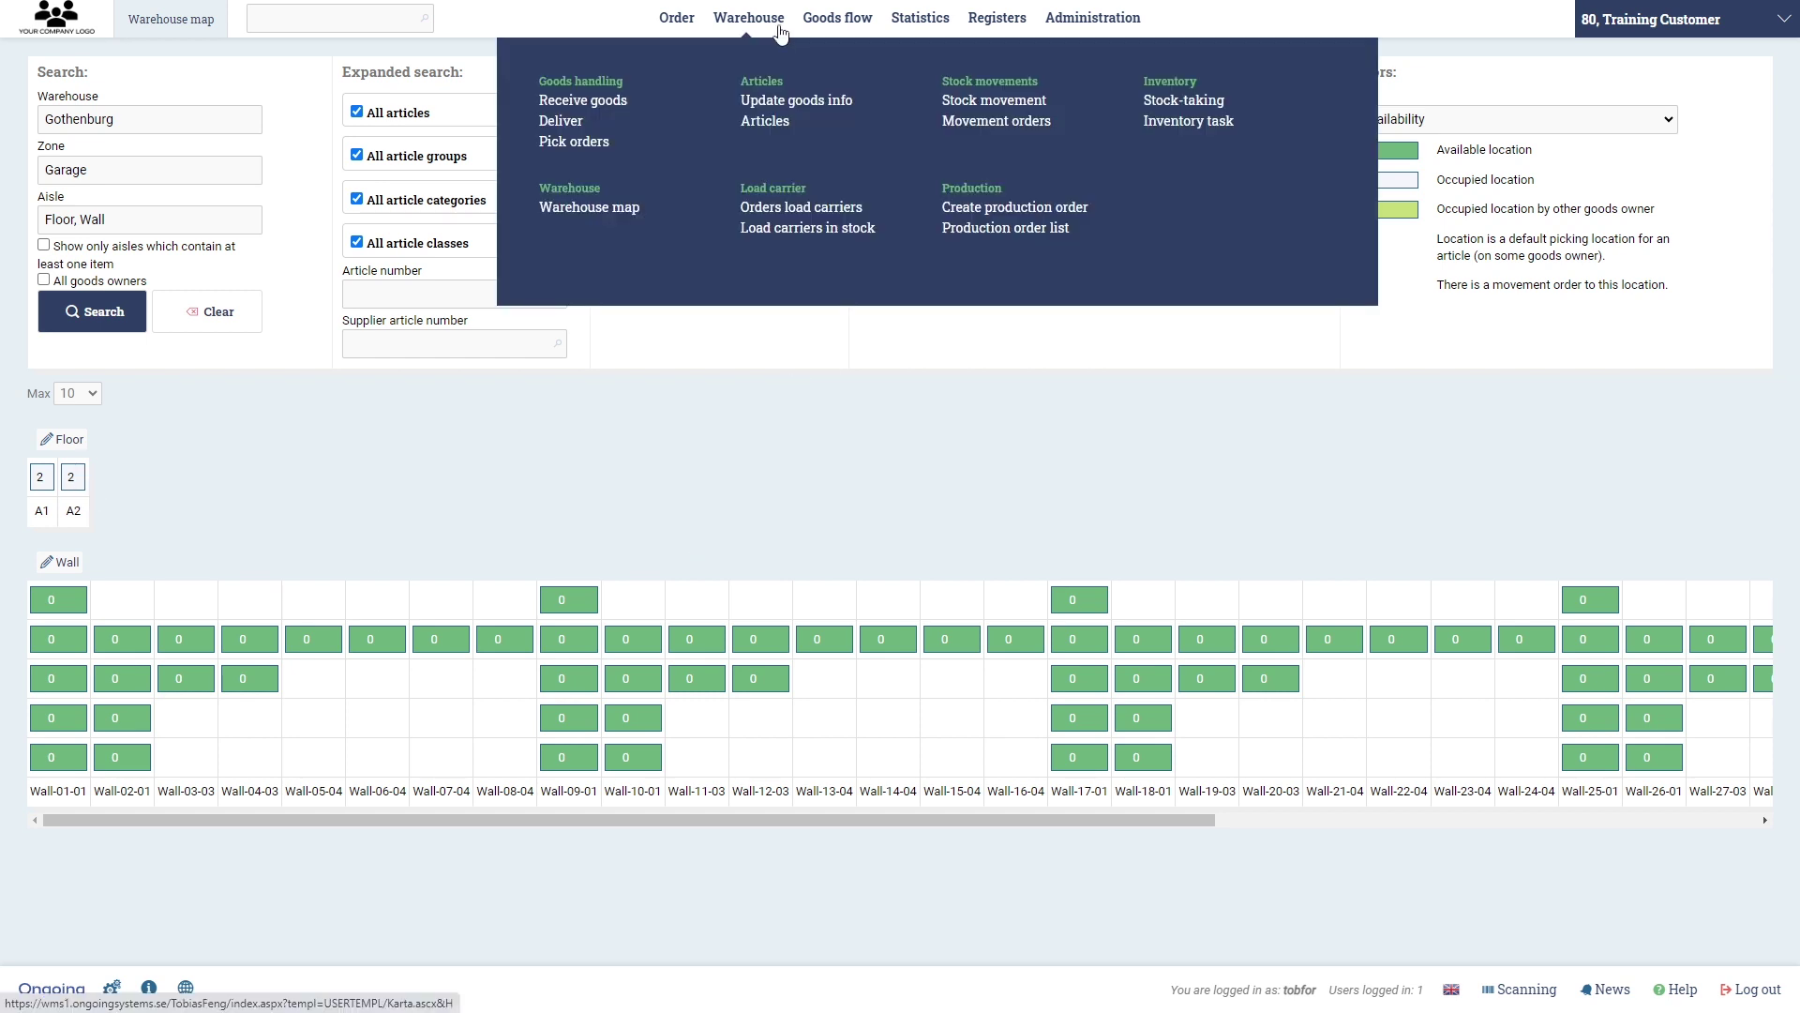
pyautogui.click(782, 122)
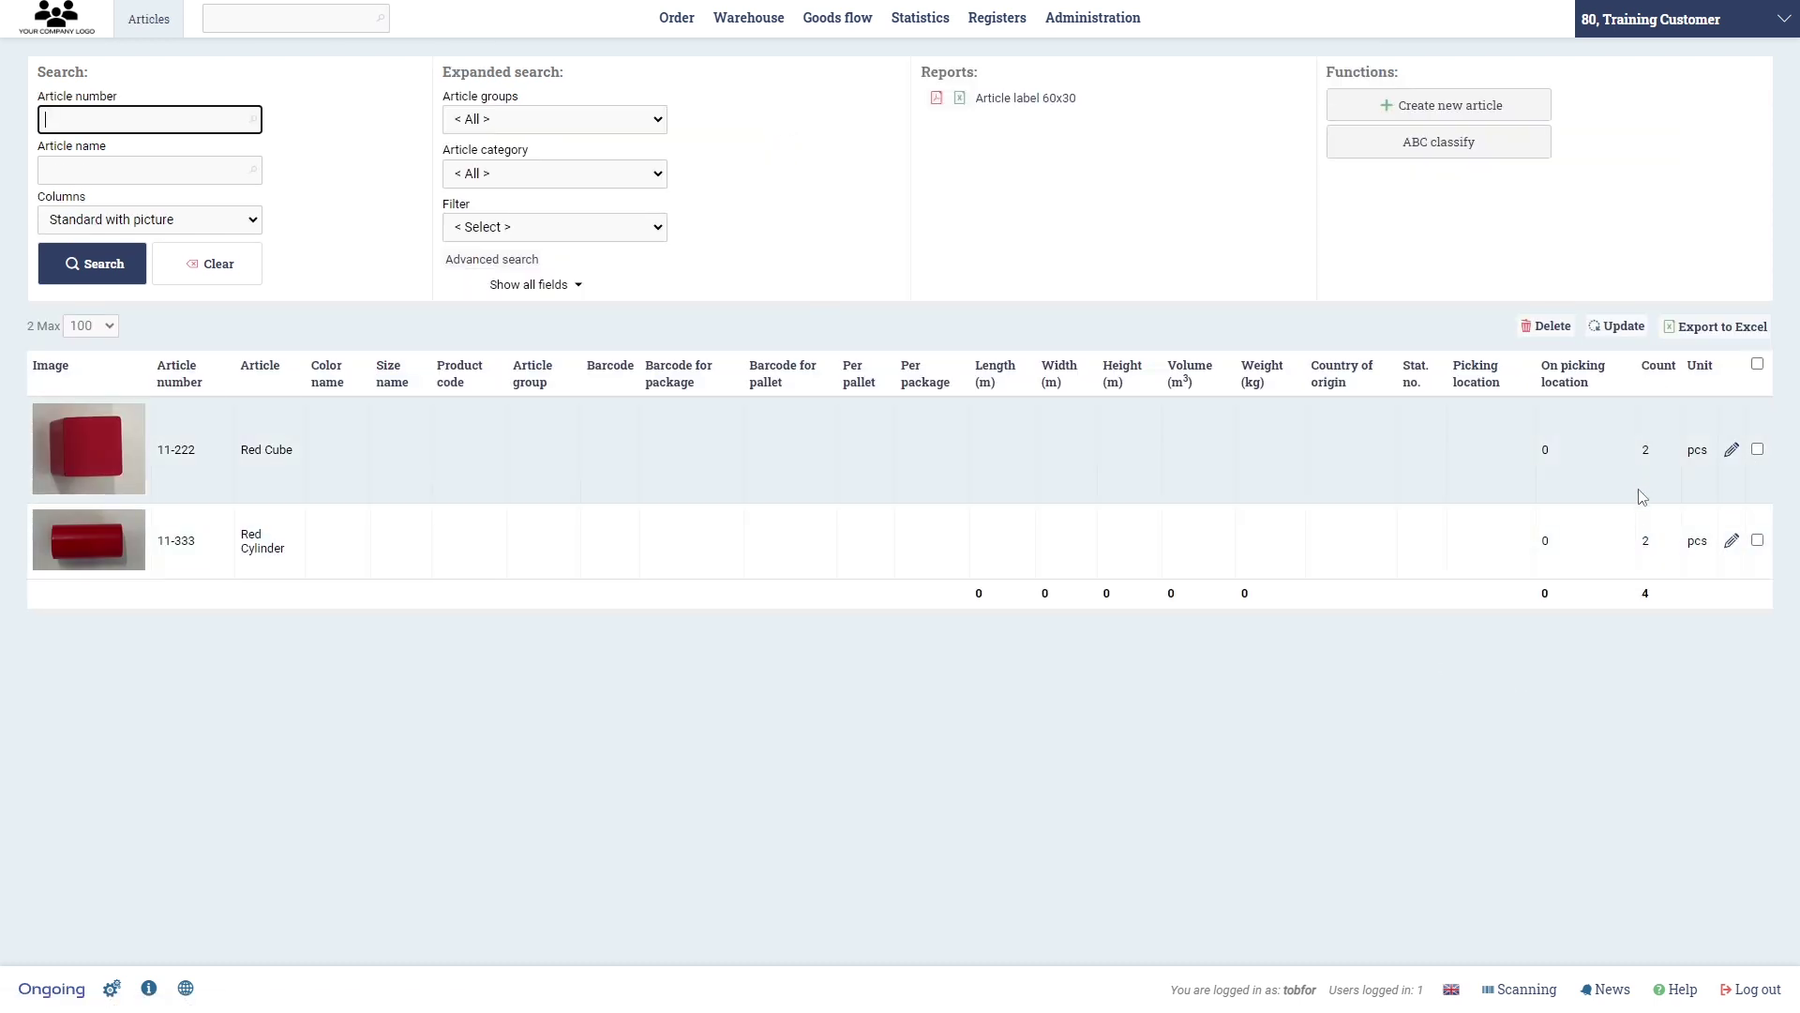
pyautogui.moveTo(749, 18)
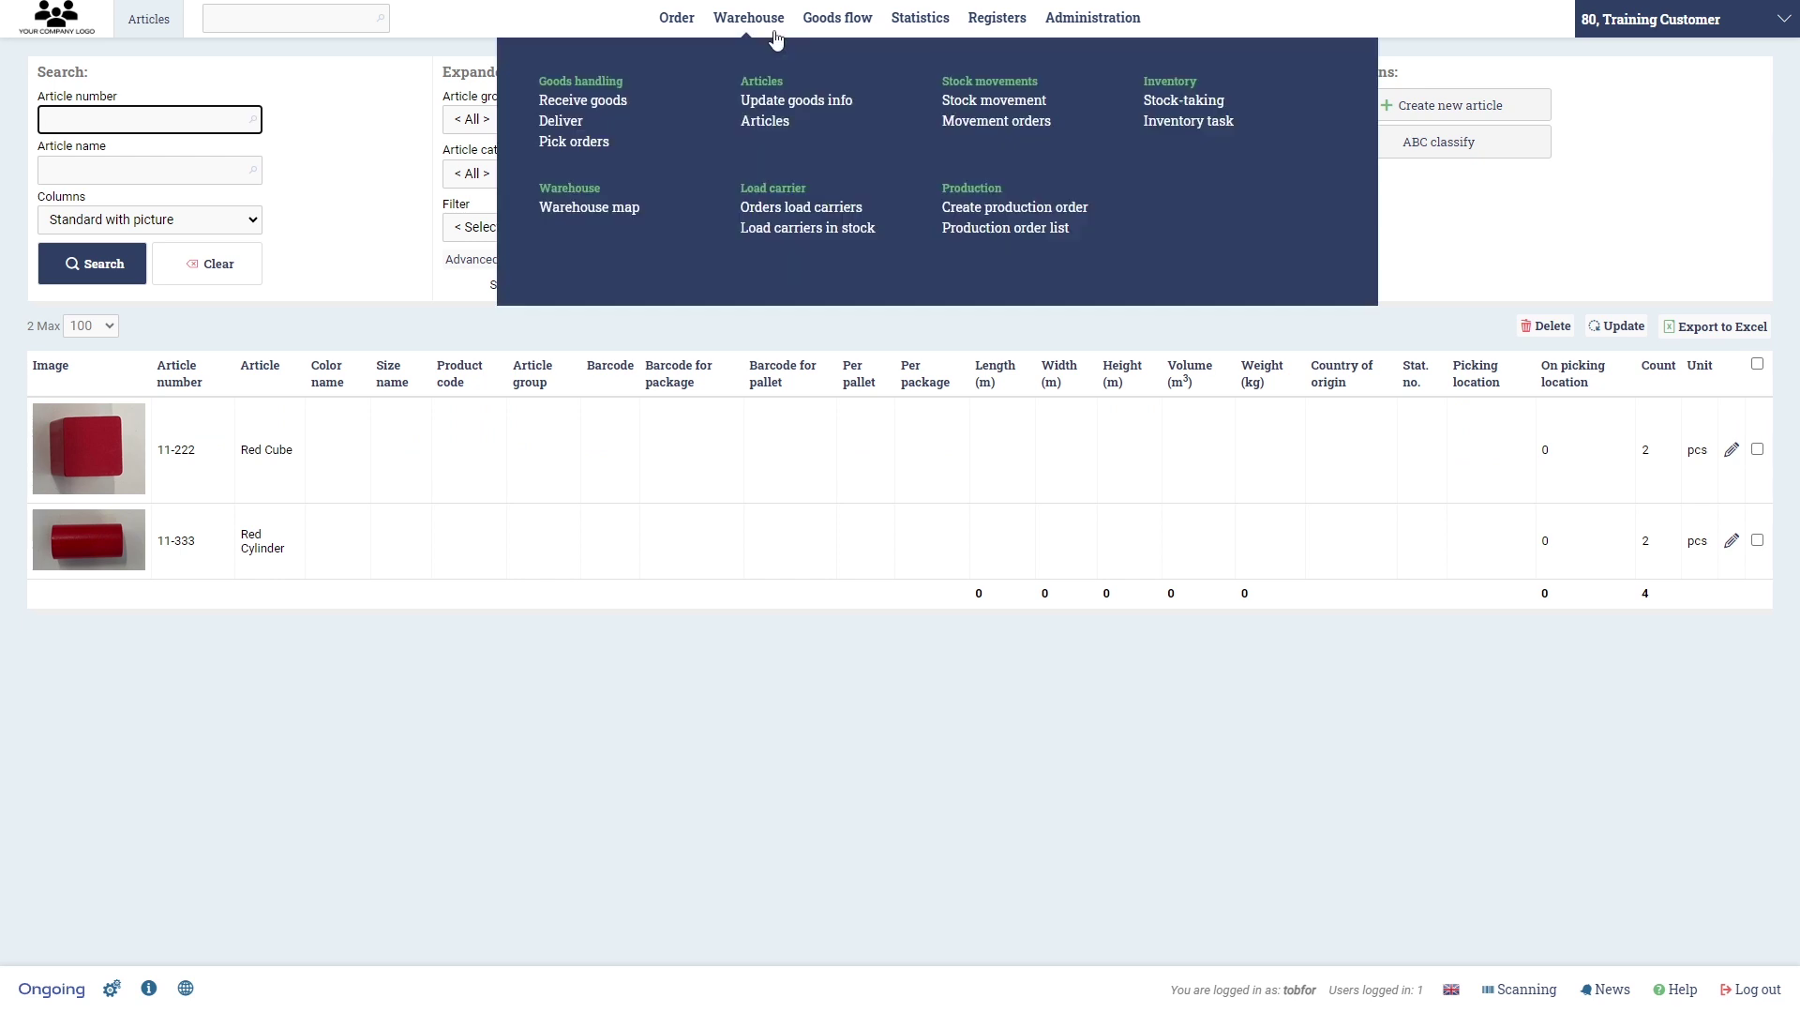
pyautogui.click(776, 105)
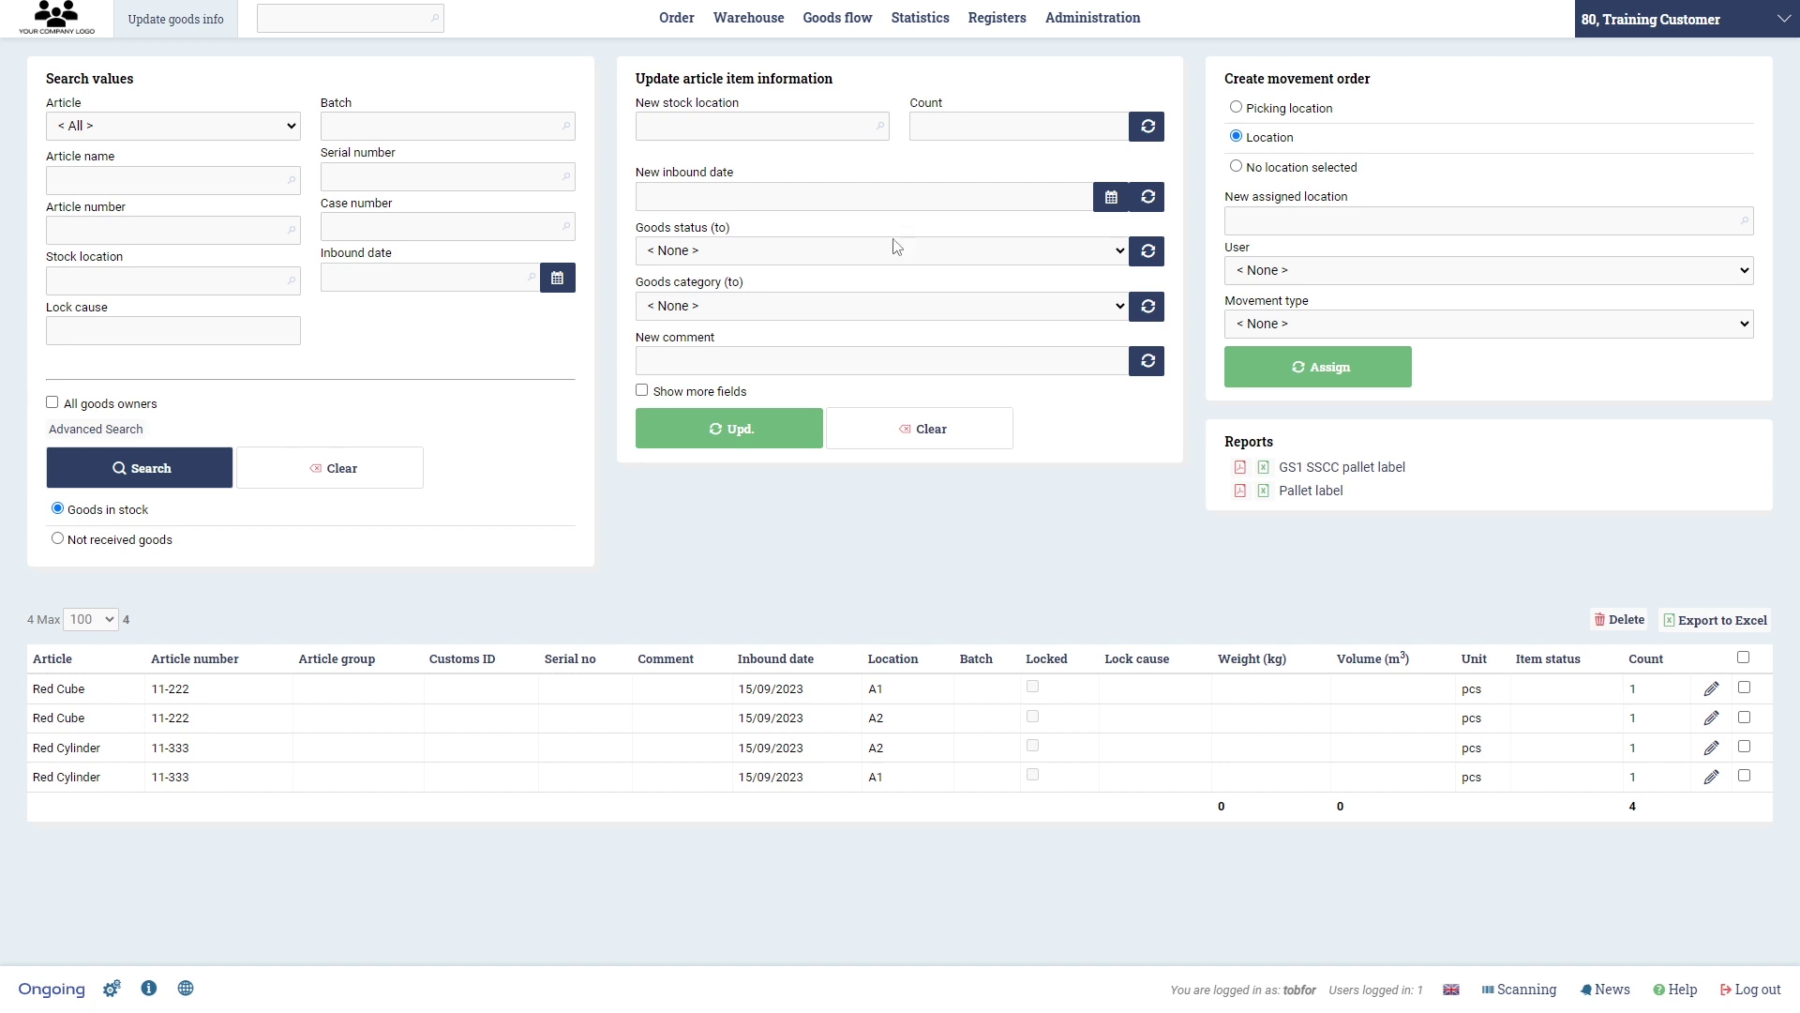
pyautogui.moveTo(778, 31)
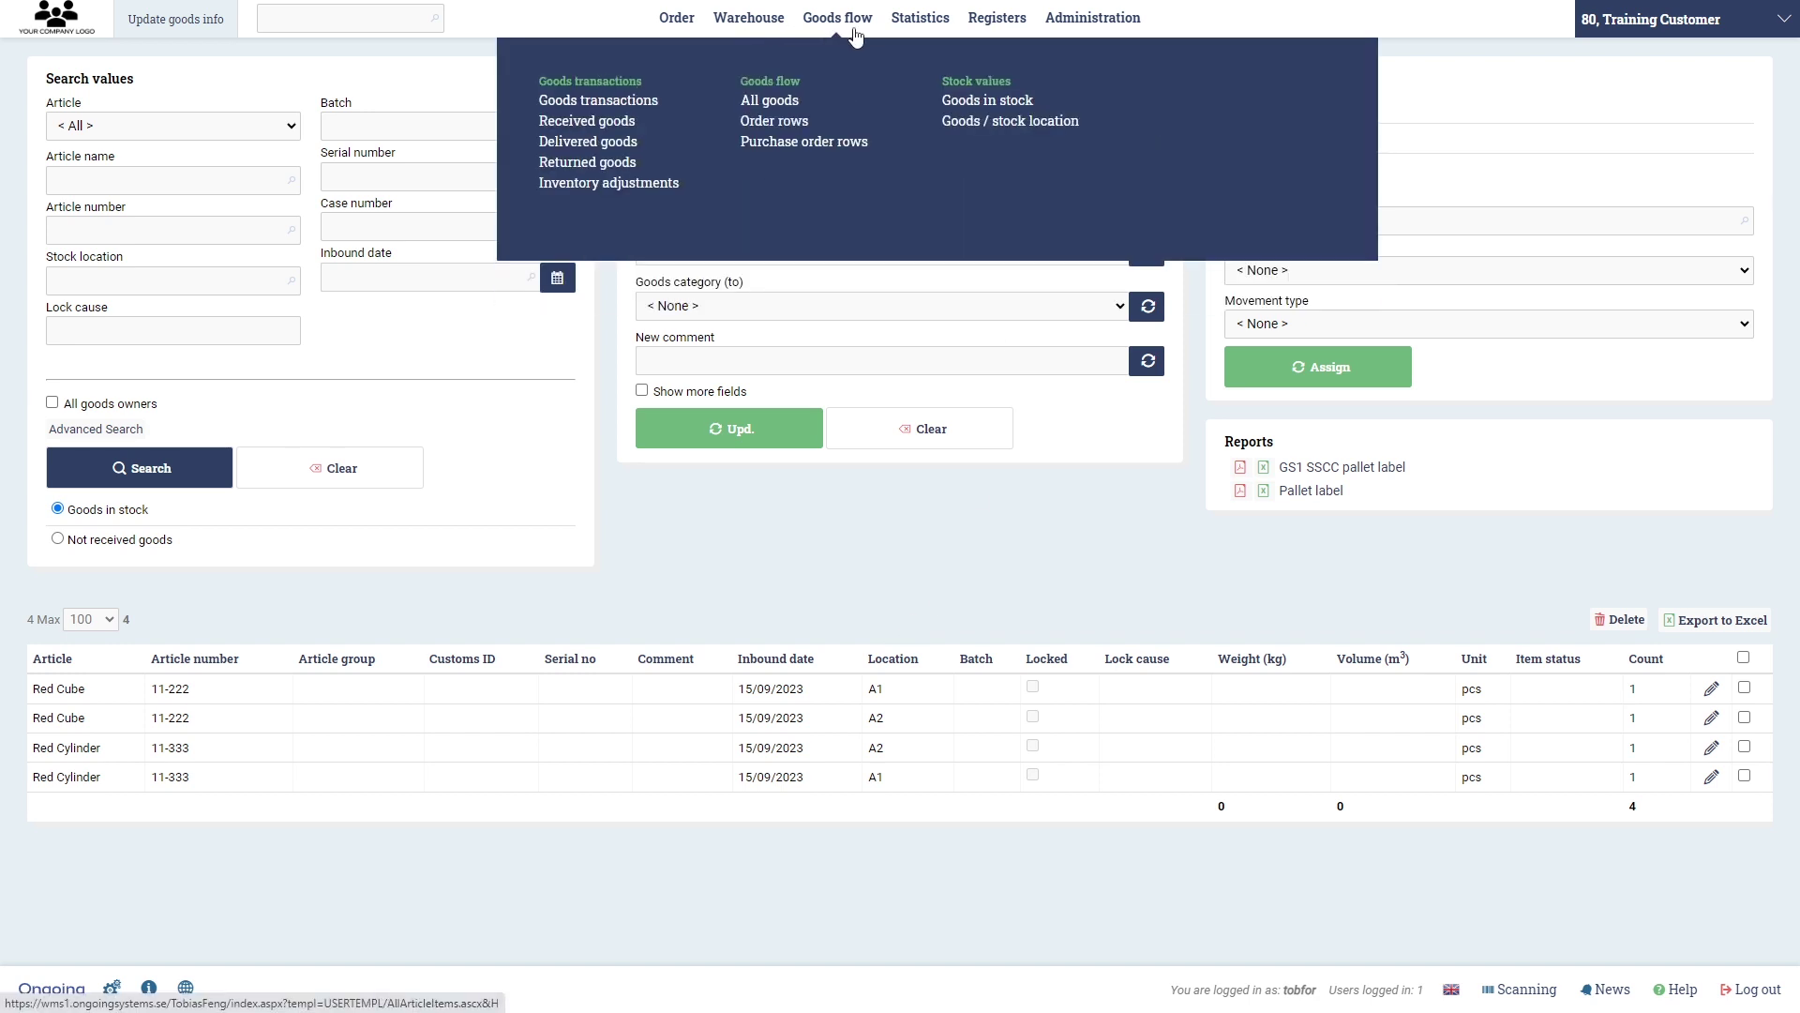
pyautogui.moveTo(773, 30)
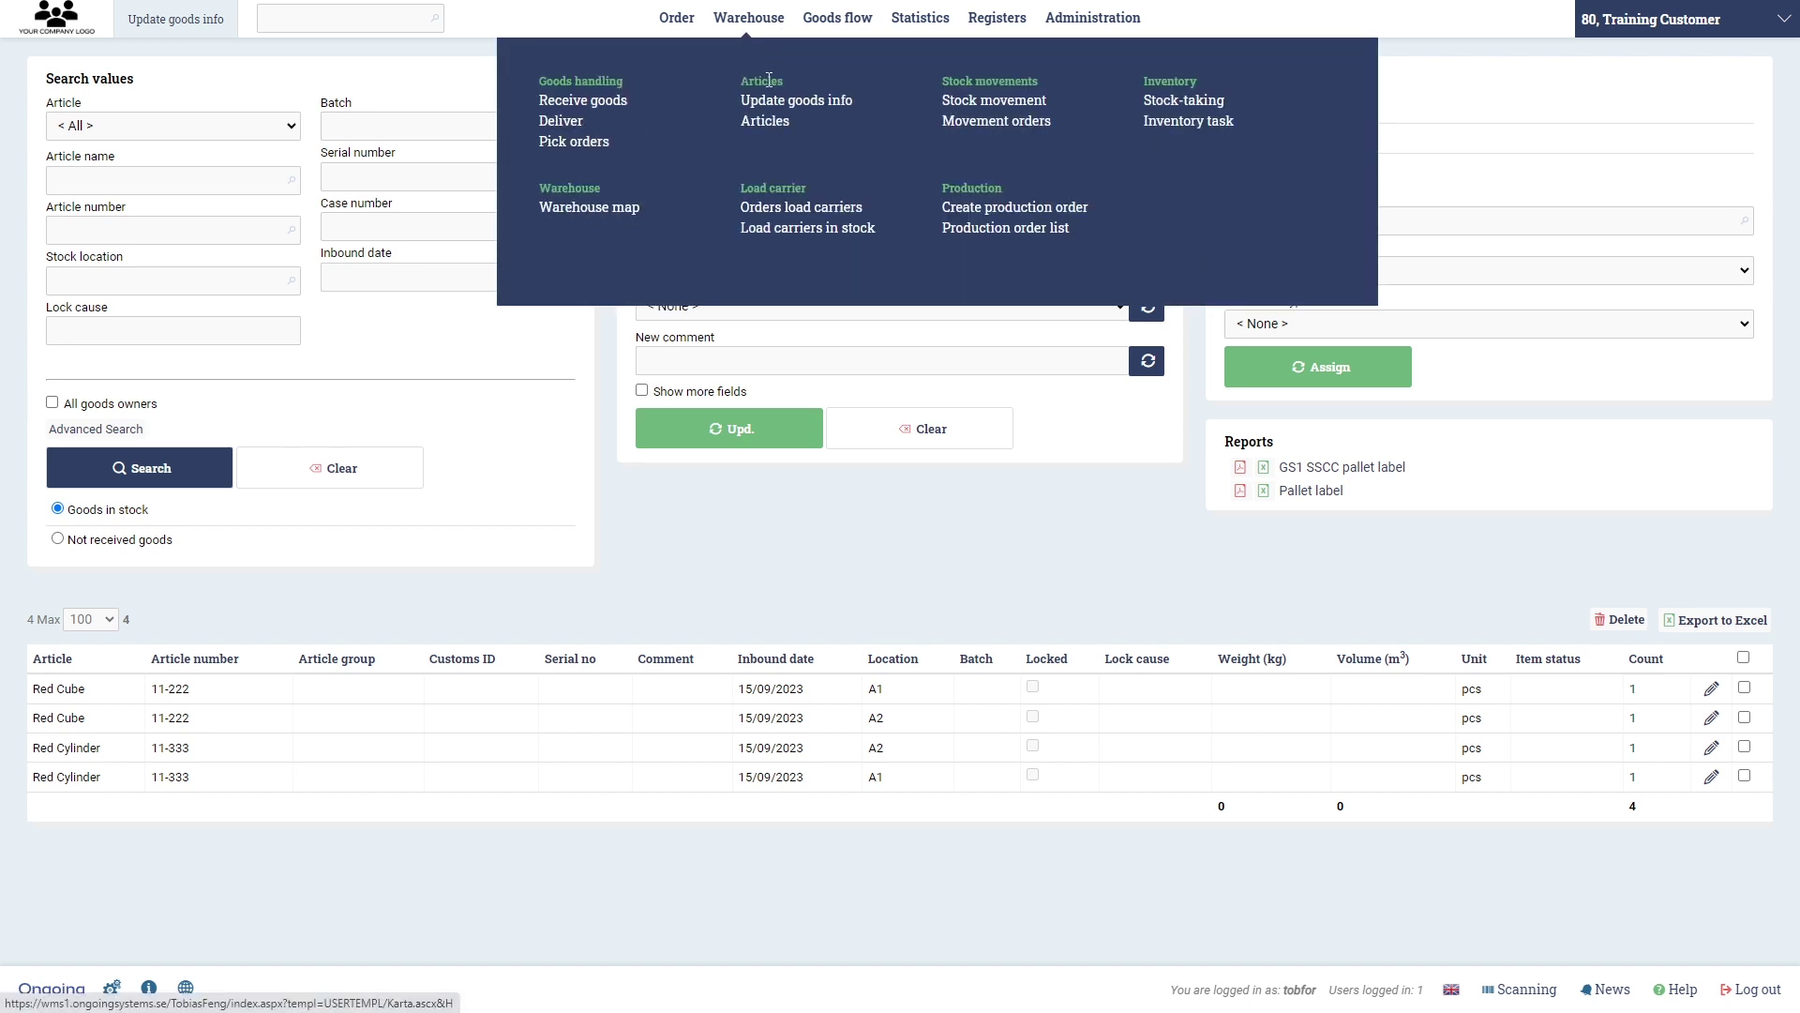
# - Look up the stock at A1 for moving, then return to the warehouse map showing A1 and A2 with 2 items each
pyautogui.click(965, 104)
pyautogui.click(214, 147)
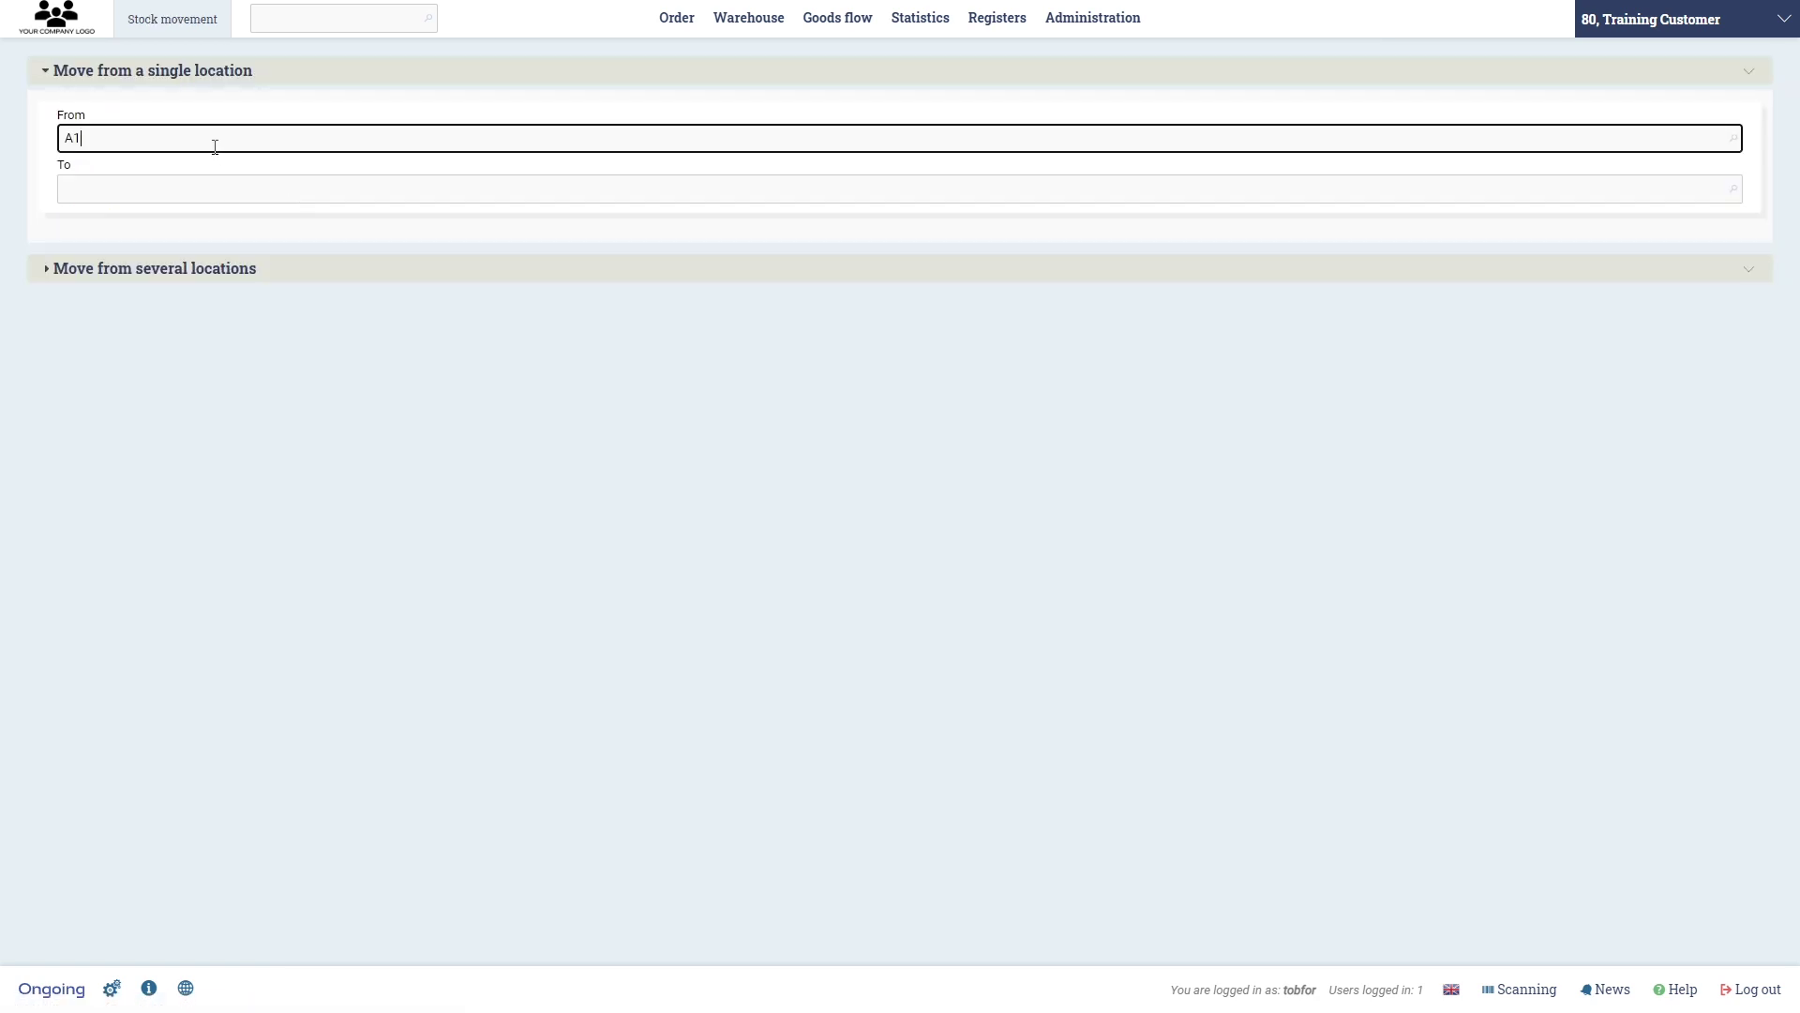
pyautogui.click(461, 195)
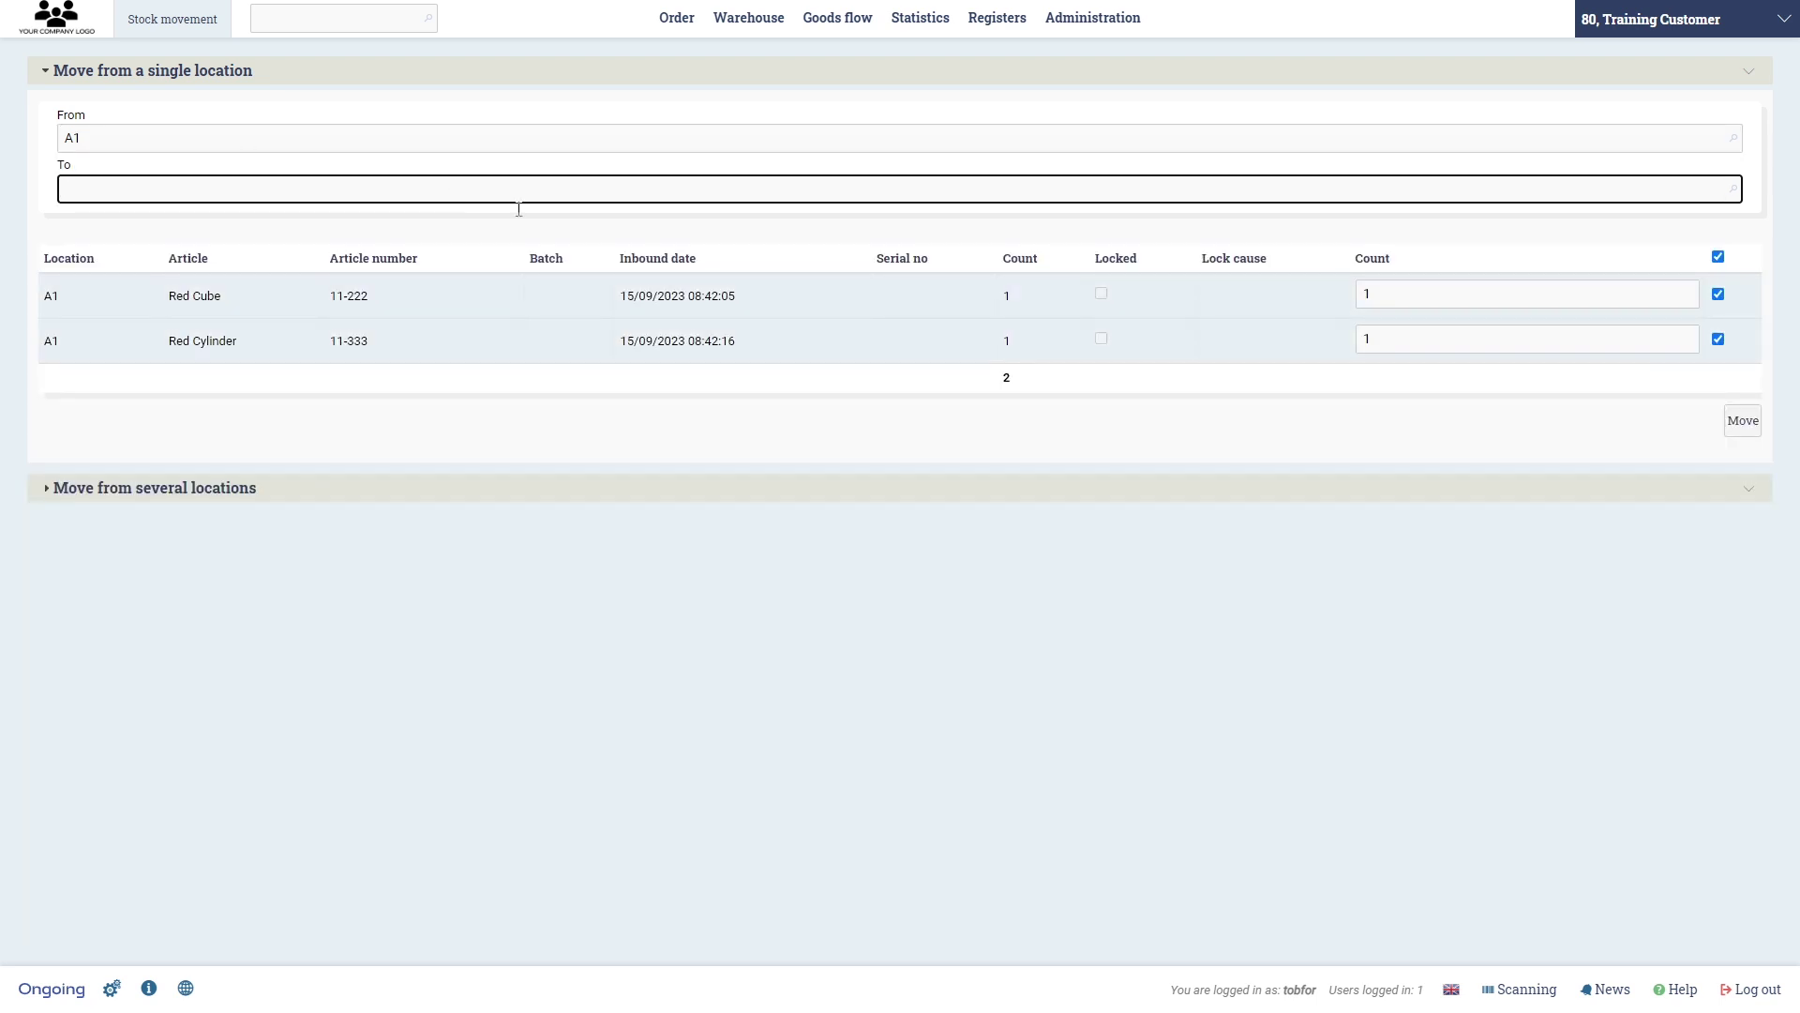
pyautogui.doubleClick(1391, 339)
pyautogui.moveTo(748, 20)
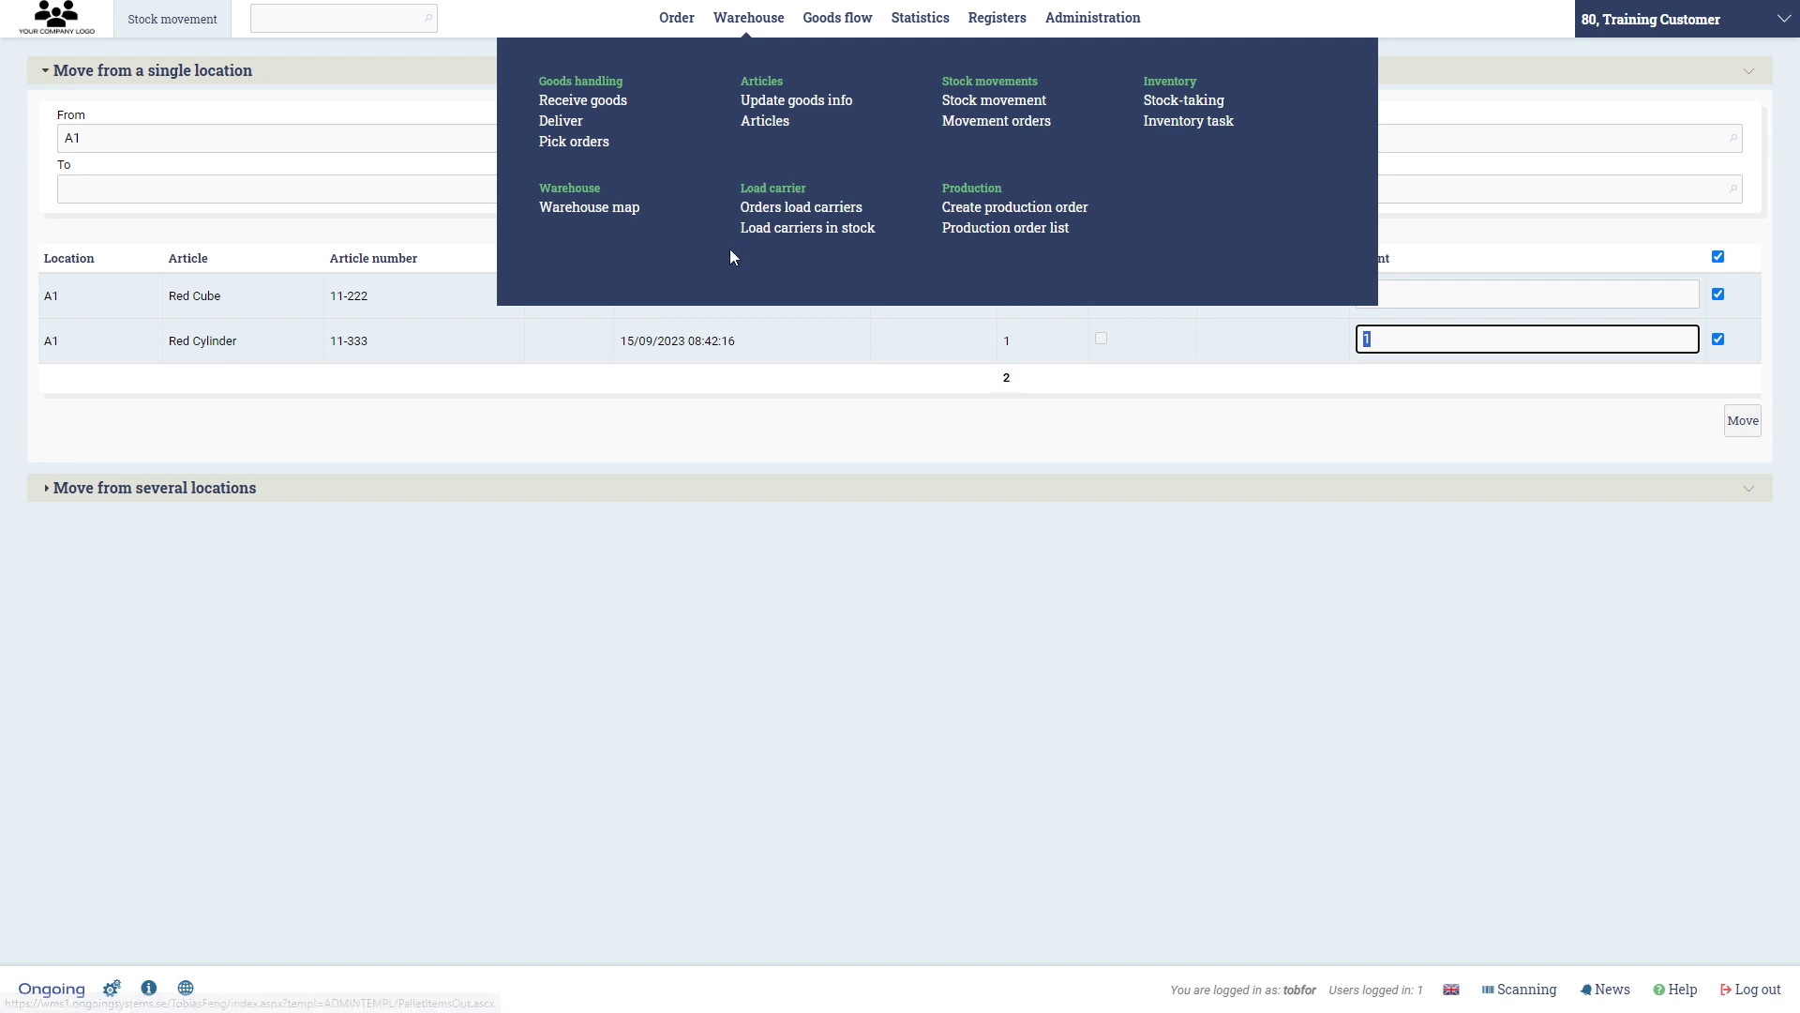
pyautogui.click(586, 209)
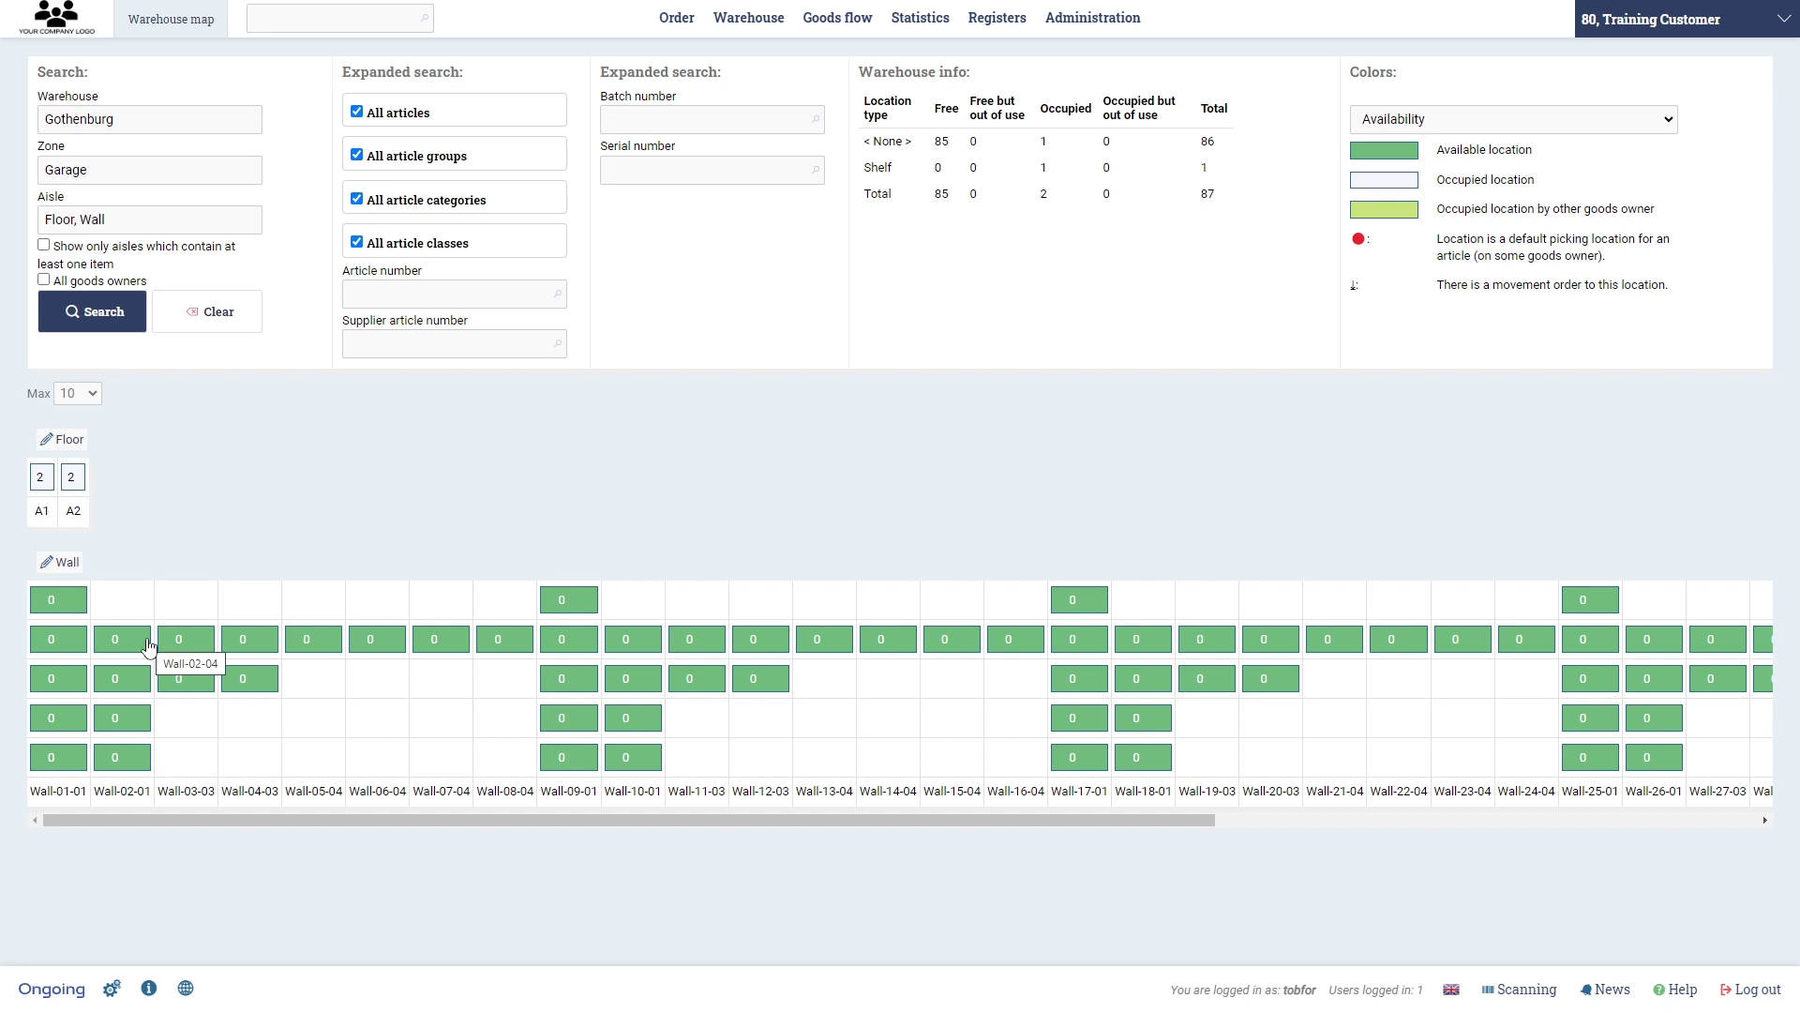
# - Move the Red Cube from A1 to Wall-01-04, leaving the Red Cylinder out
pyautogui.click(767, 22)
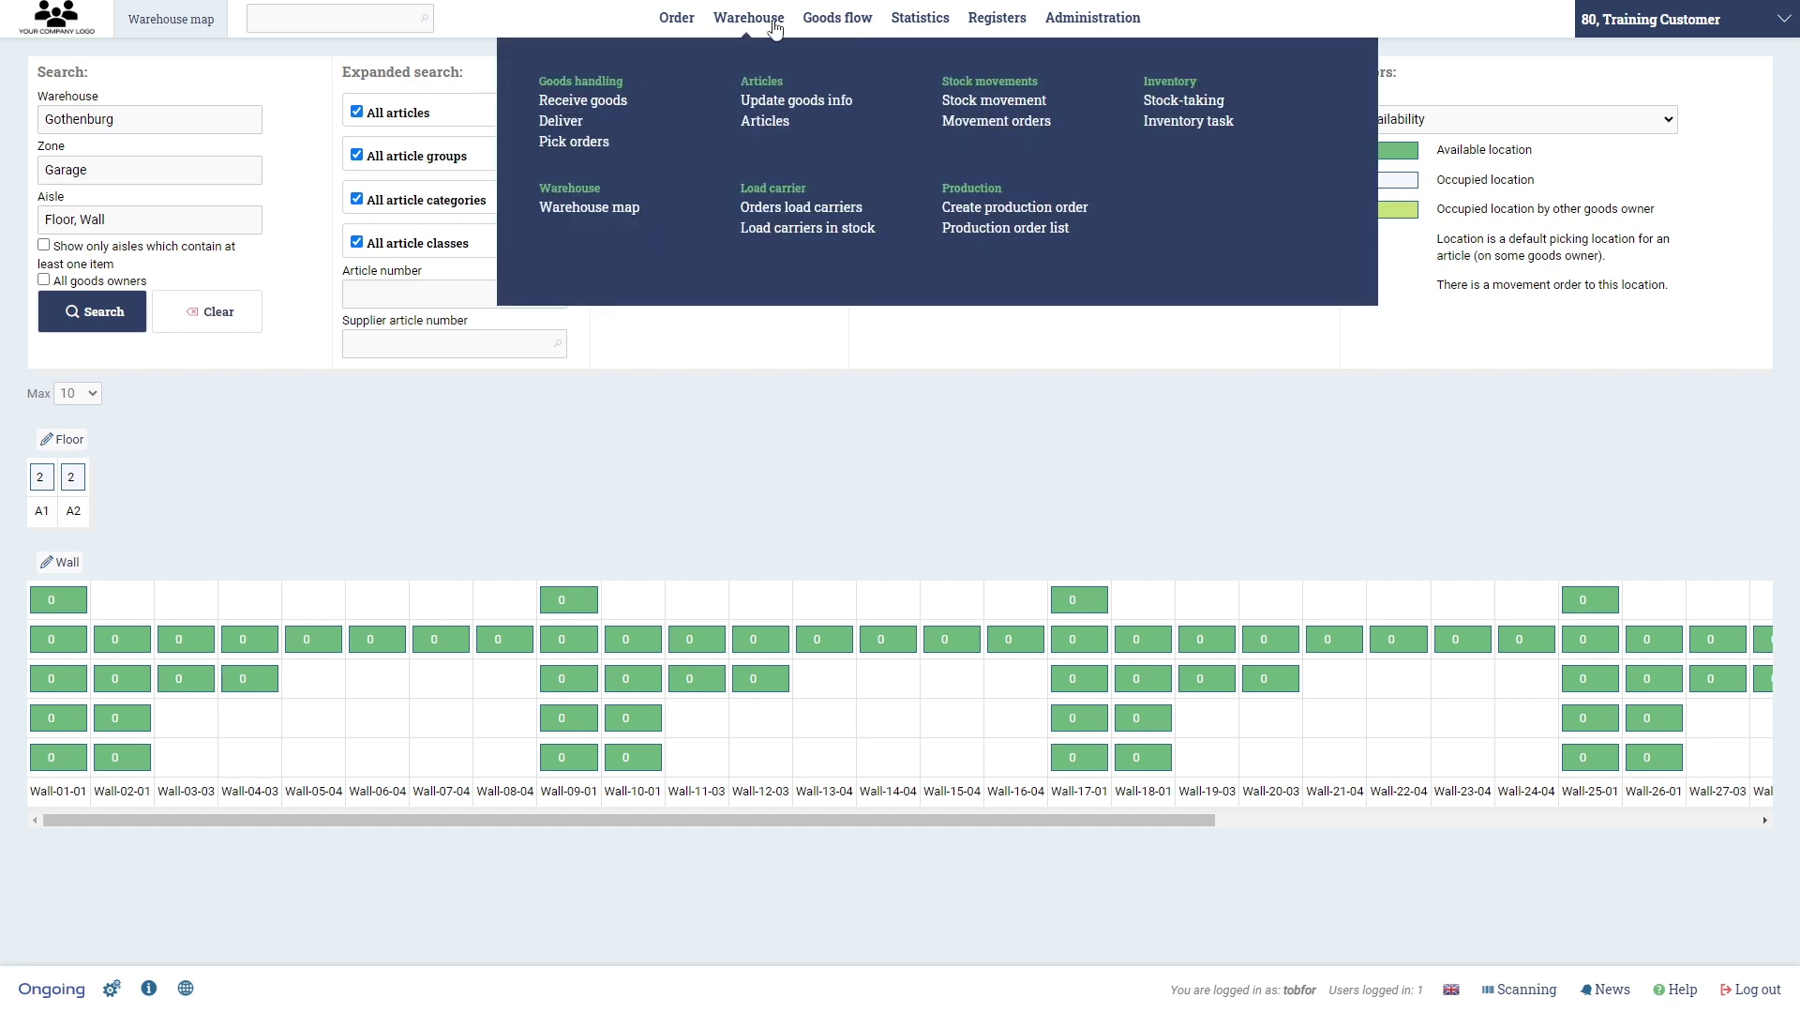
pyautogui.click(1051, 120)
pyautogui.click(270, 143)
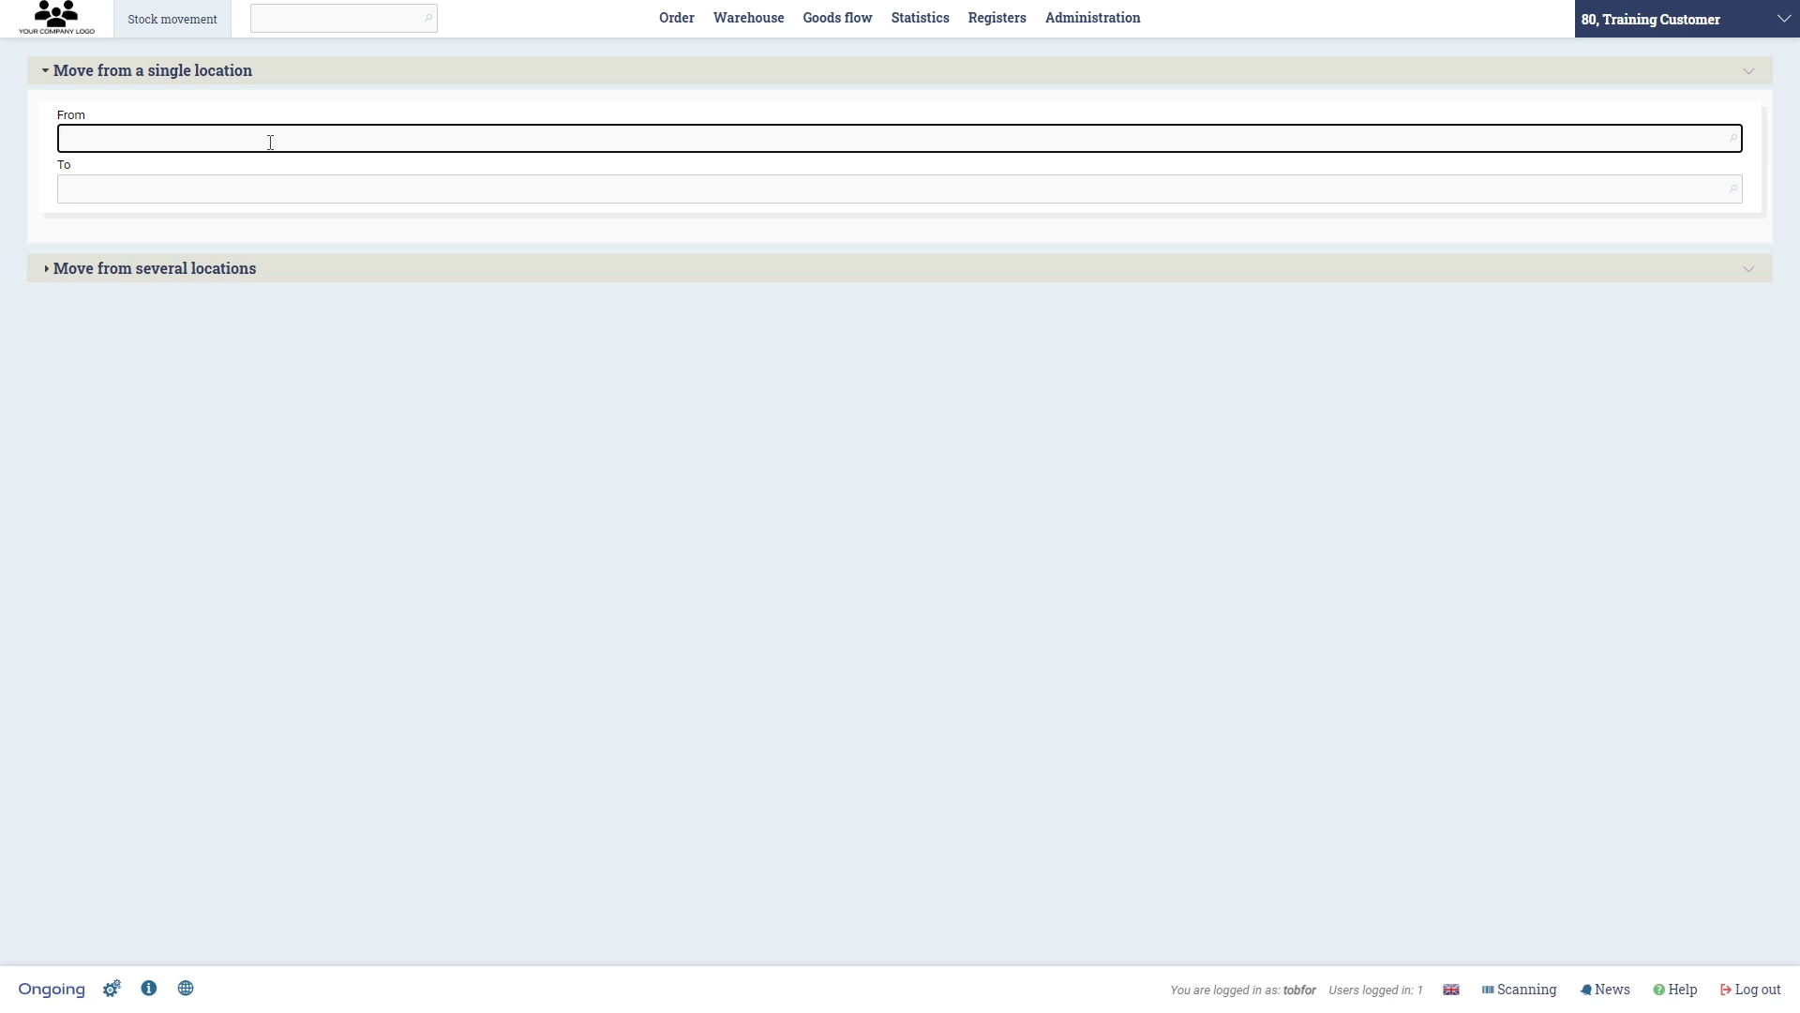
pyautogui.click(278, 176)
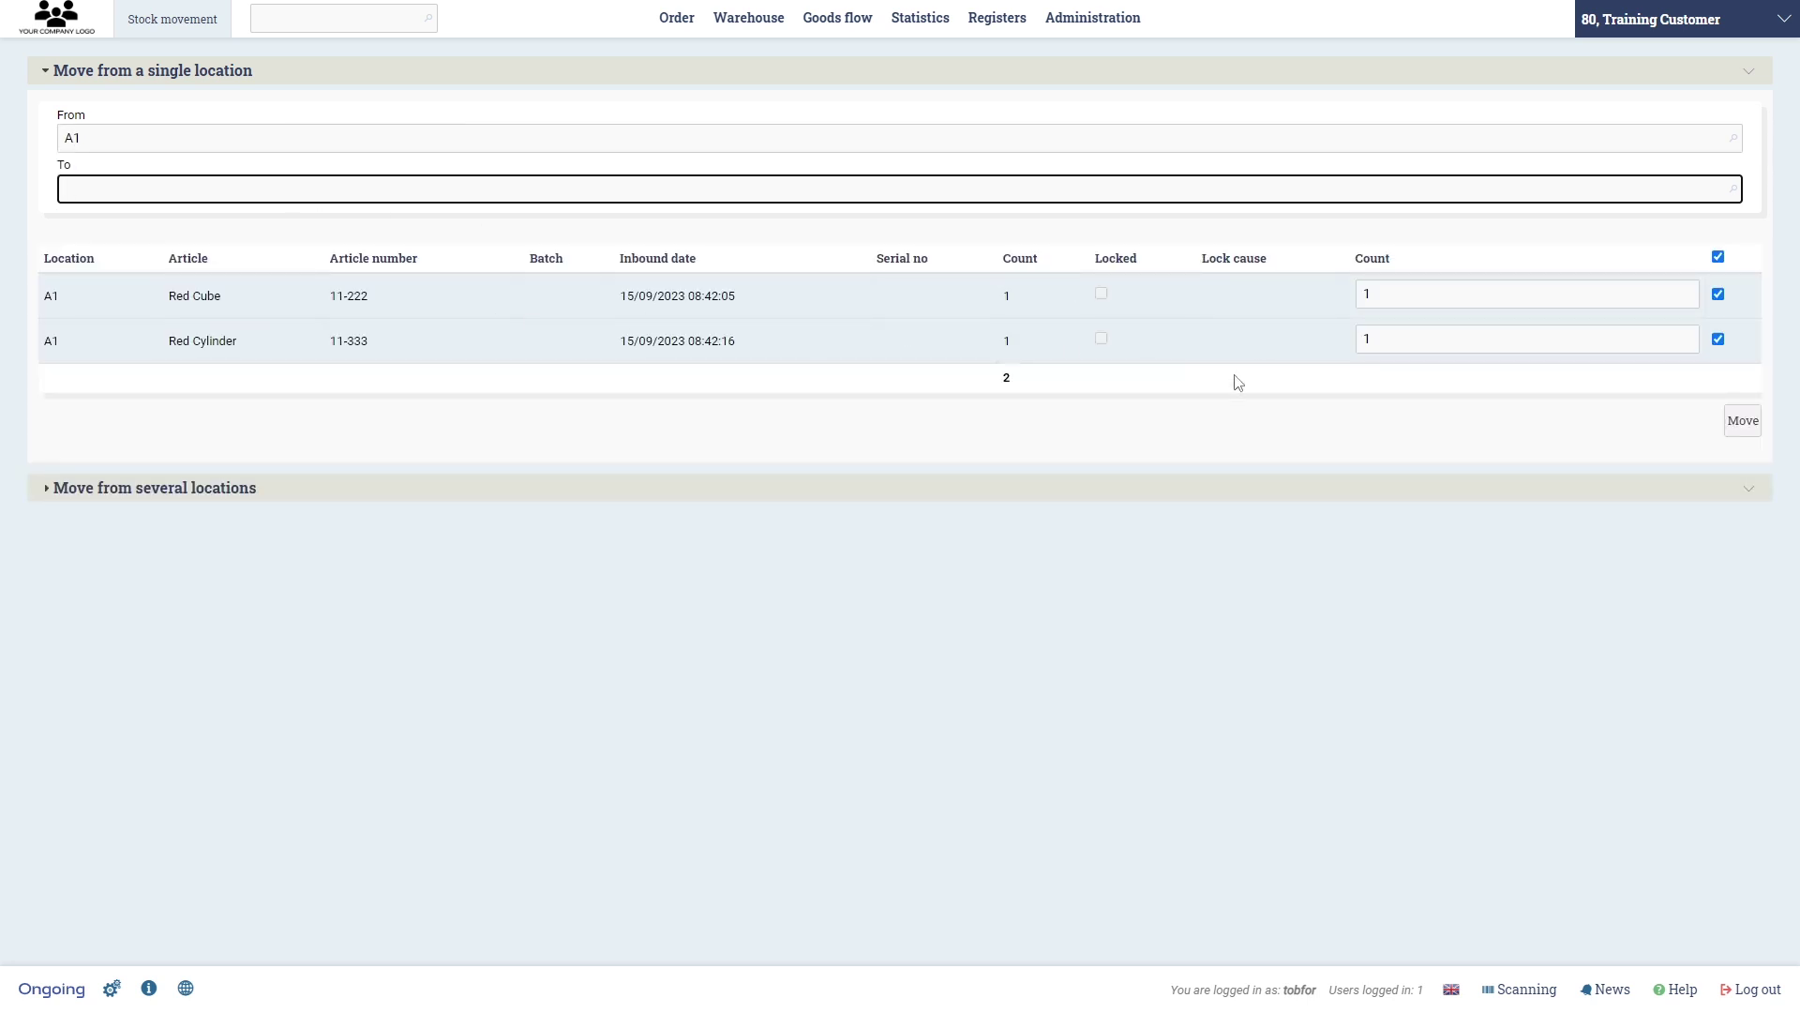
pyautogui.click(1404, 327)
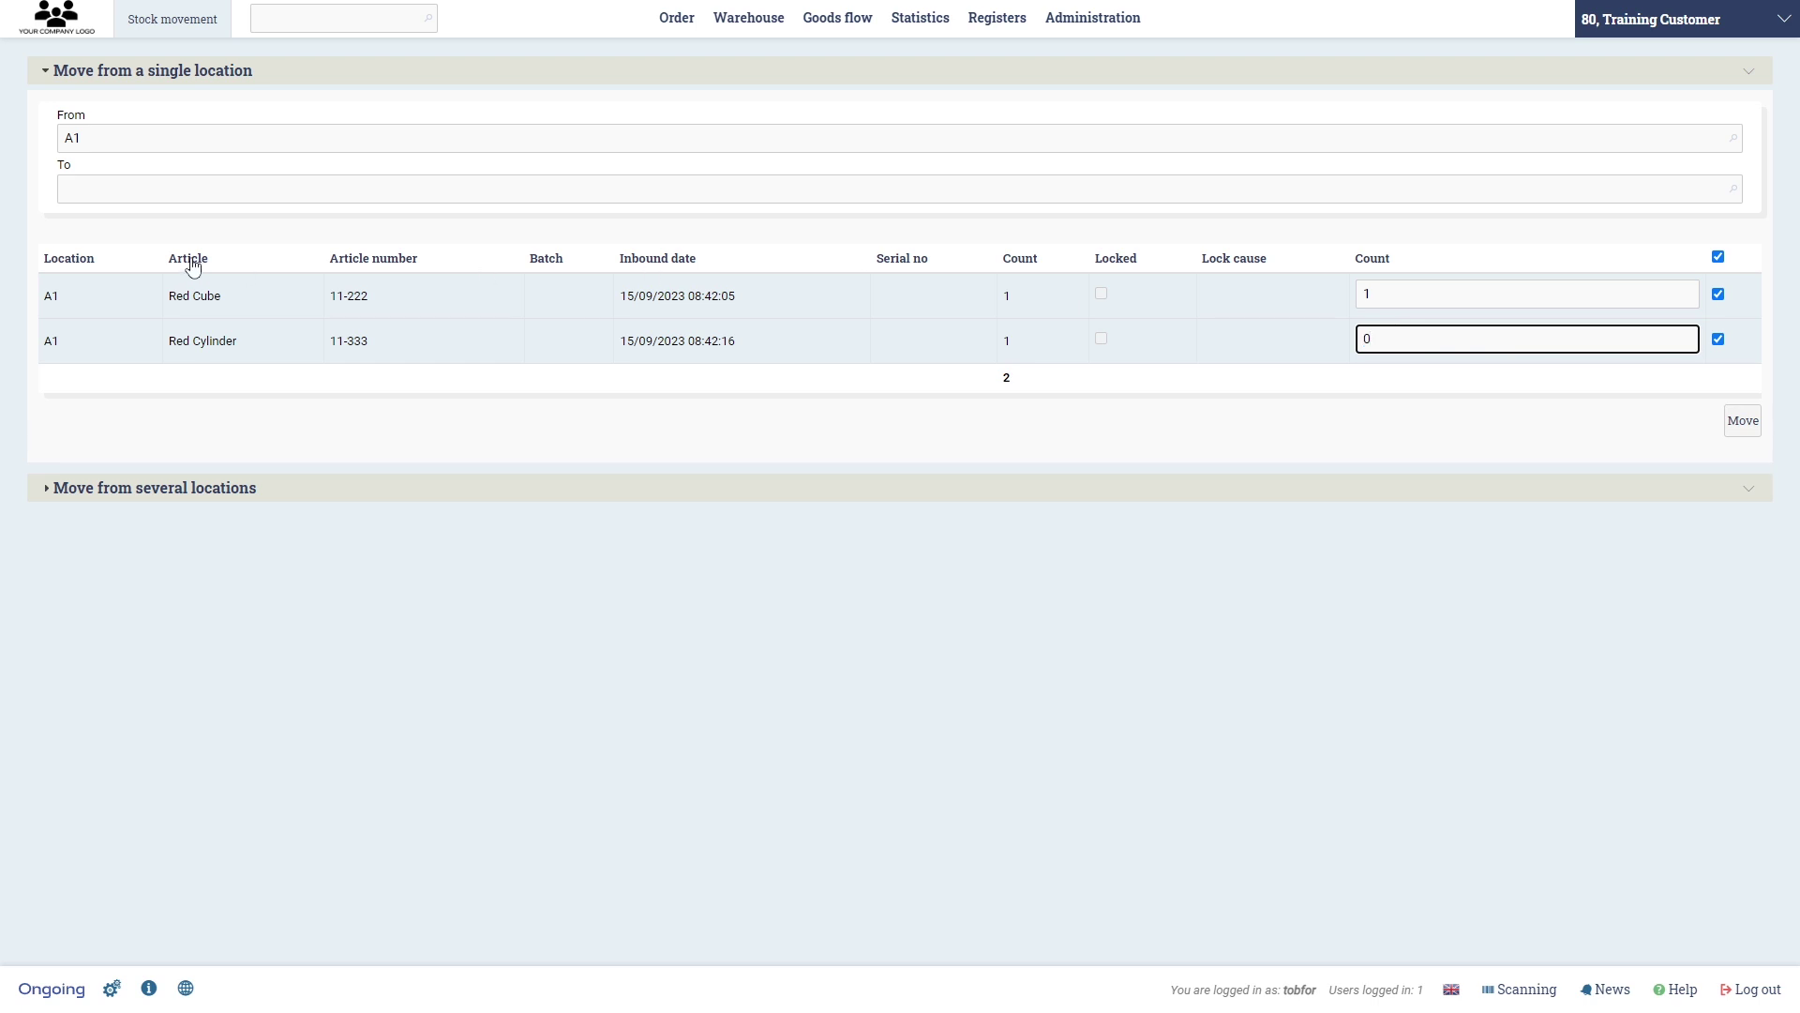
pyautogui.click(169, 191)
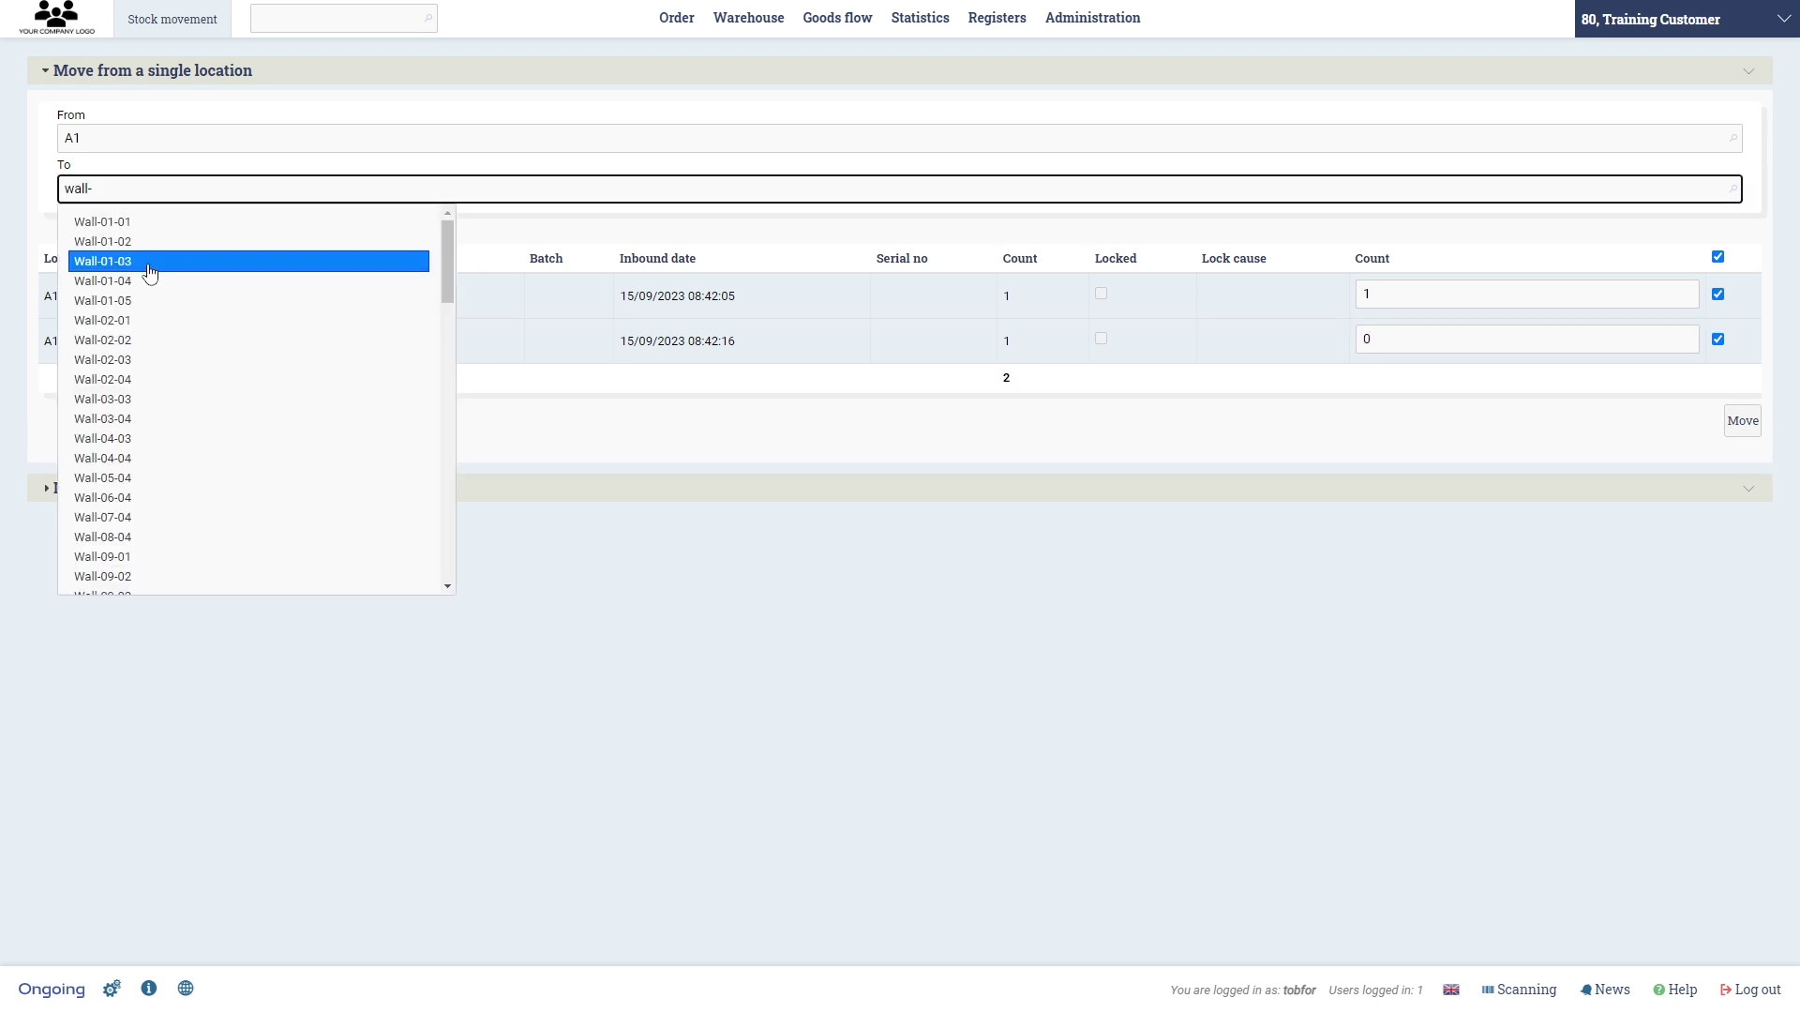
pyautogui.click(141, 281)
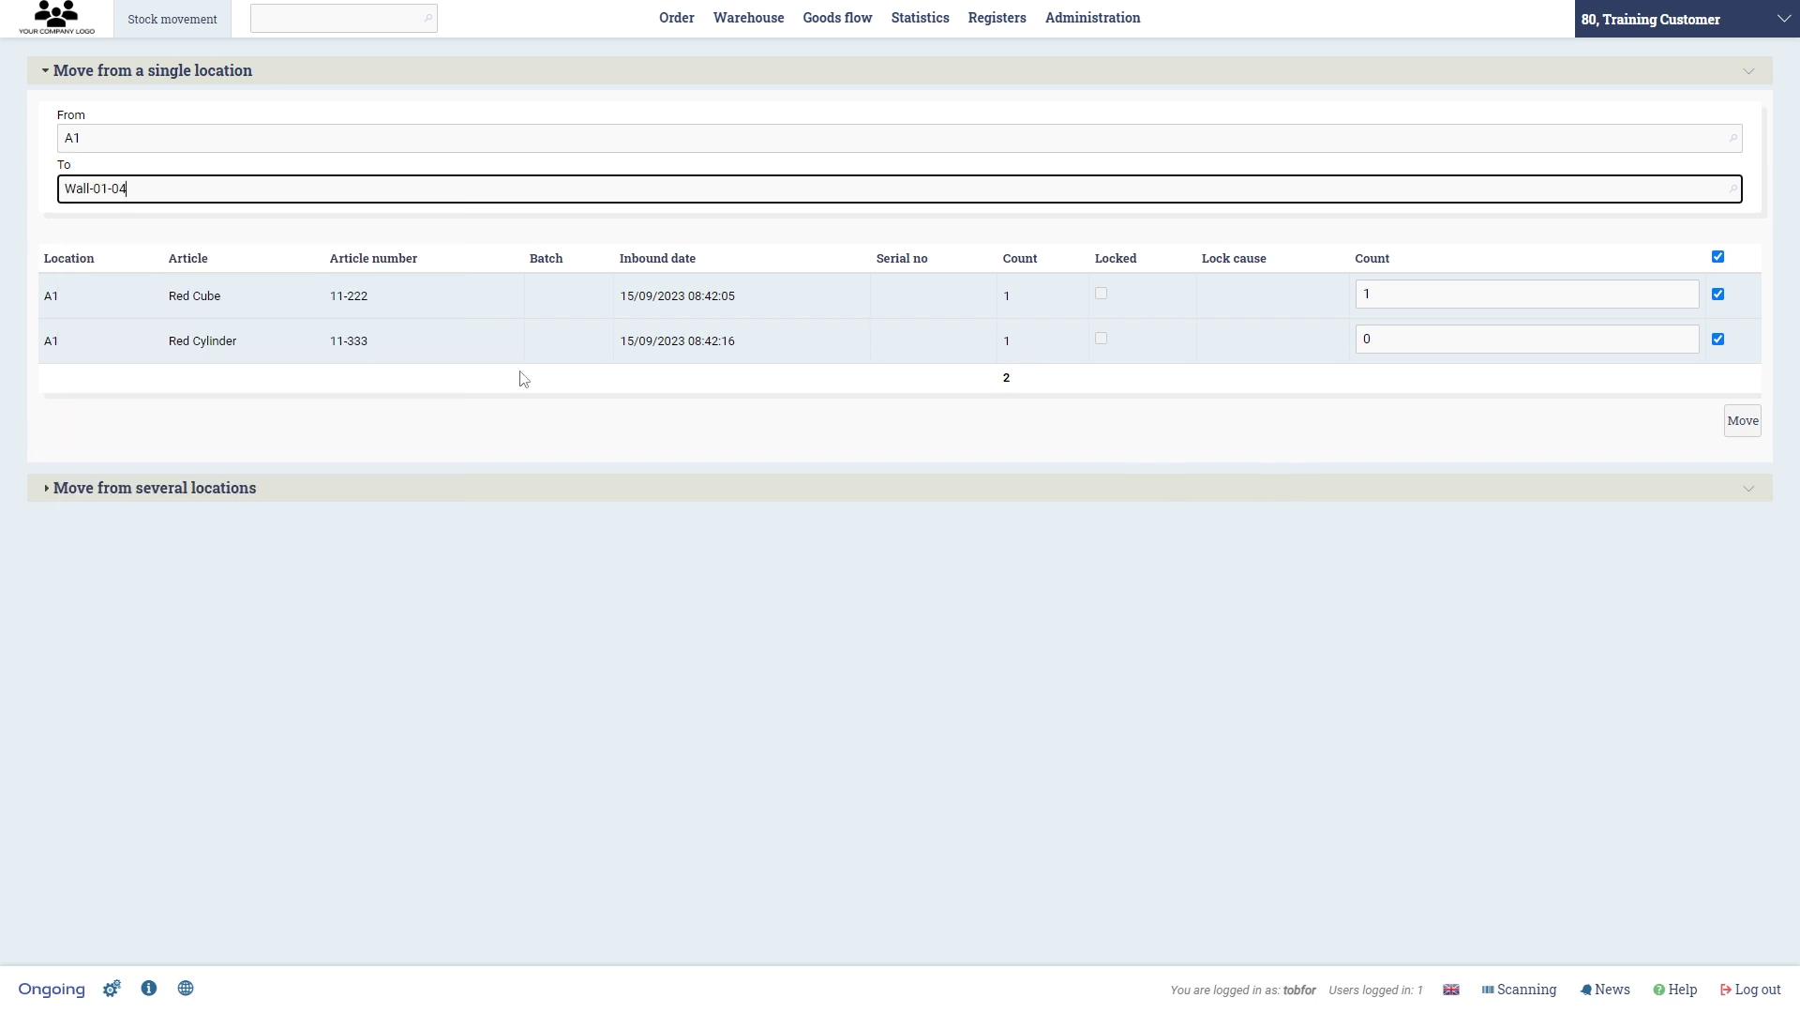
pyautogui.click(1719, 339)
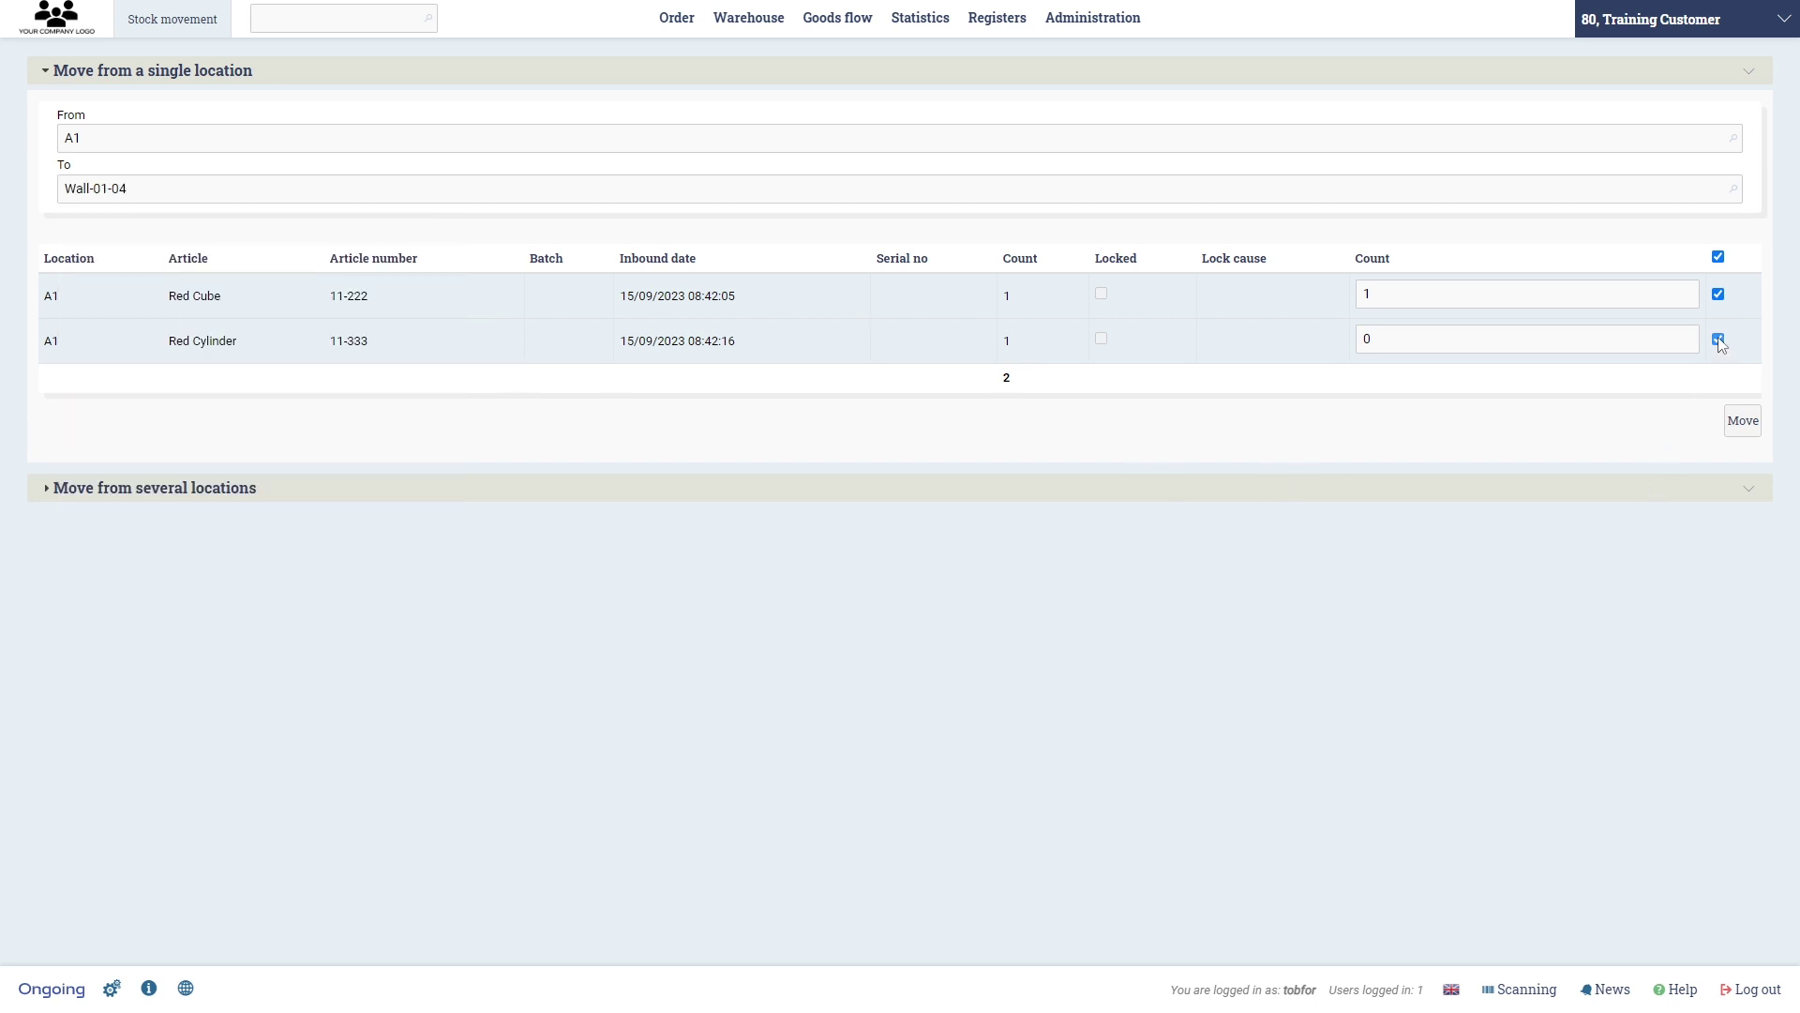
pyautogui.click(1742, 422)
# - Move the Red Cylinder from A1 to Wall-02-04
pyautogui.click(270, 129)
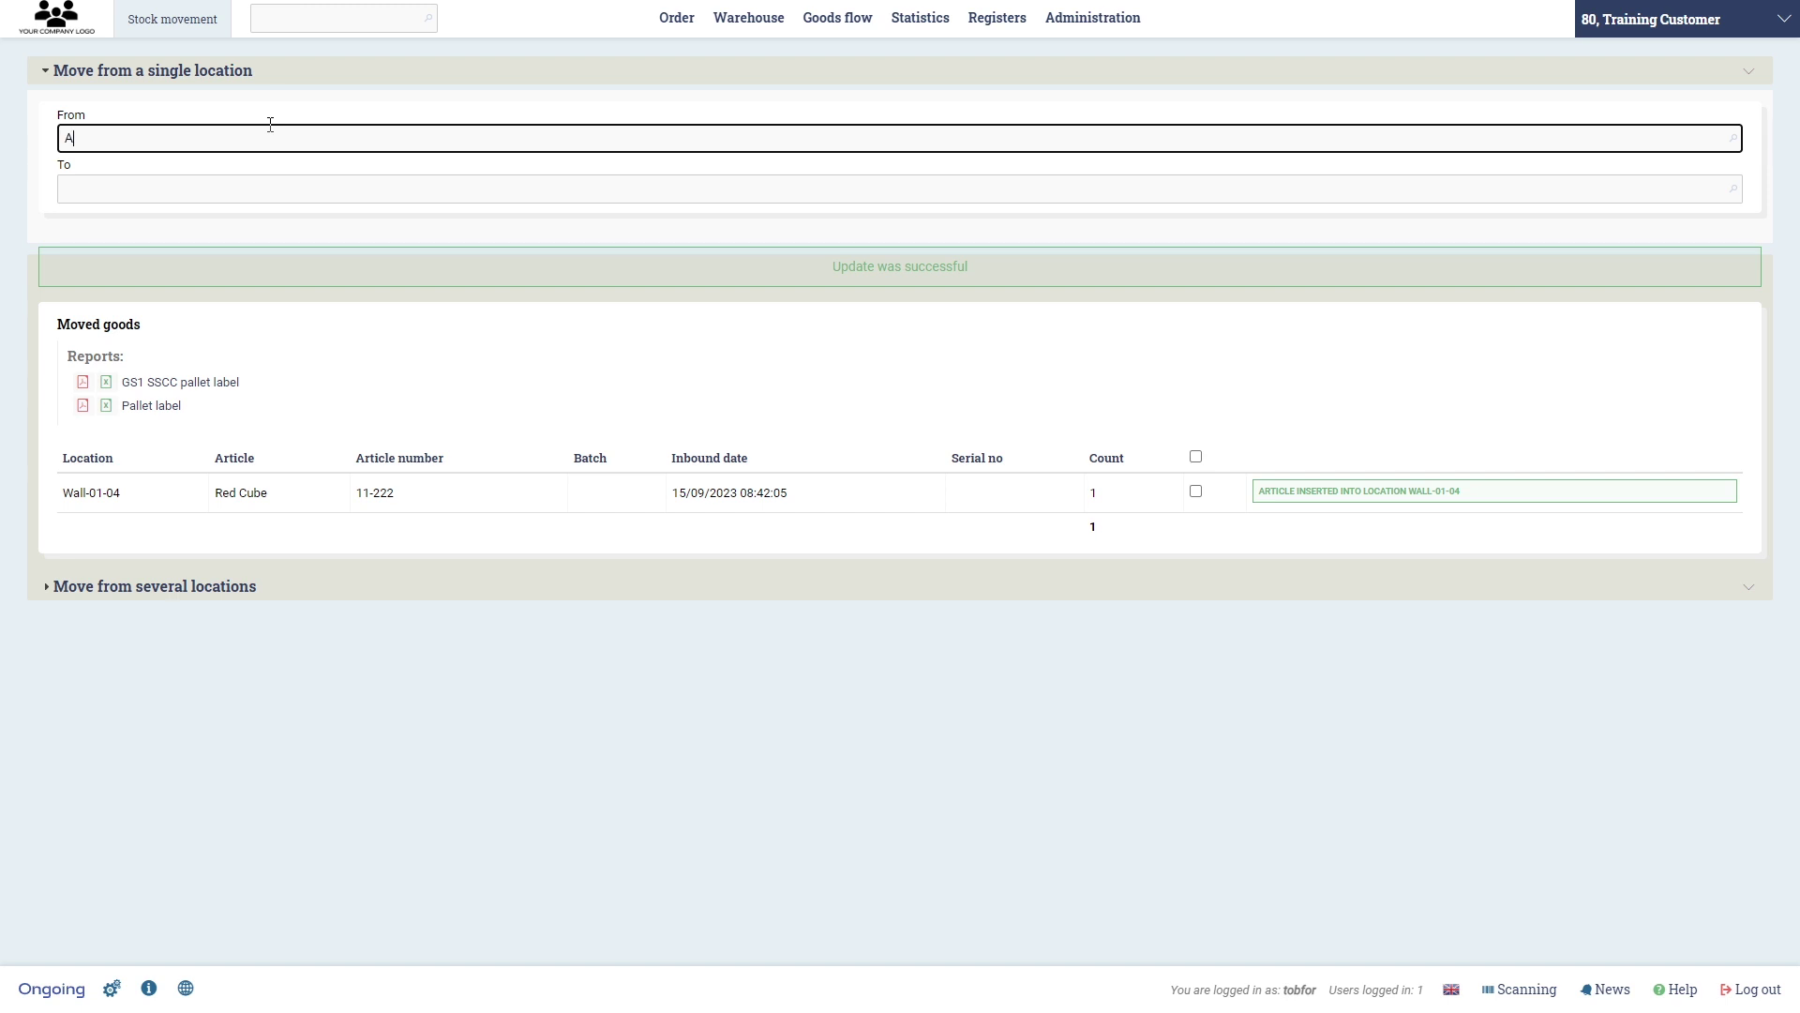
pyautogui.click(270, 175)
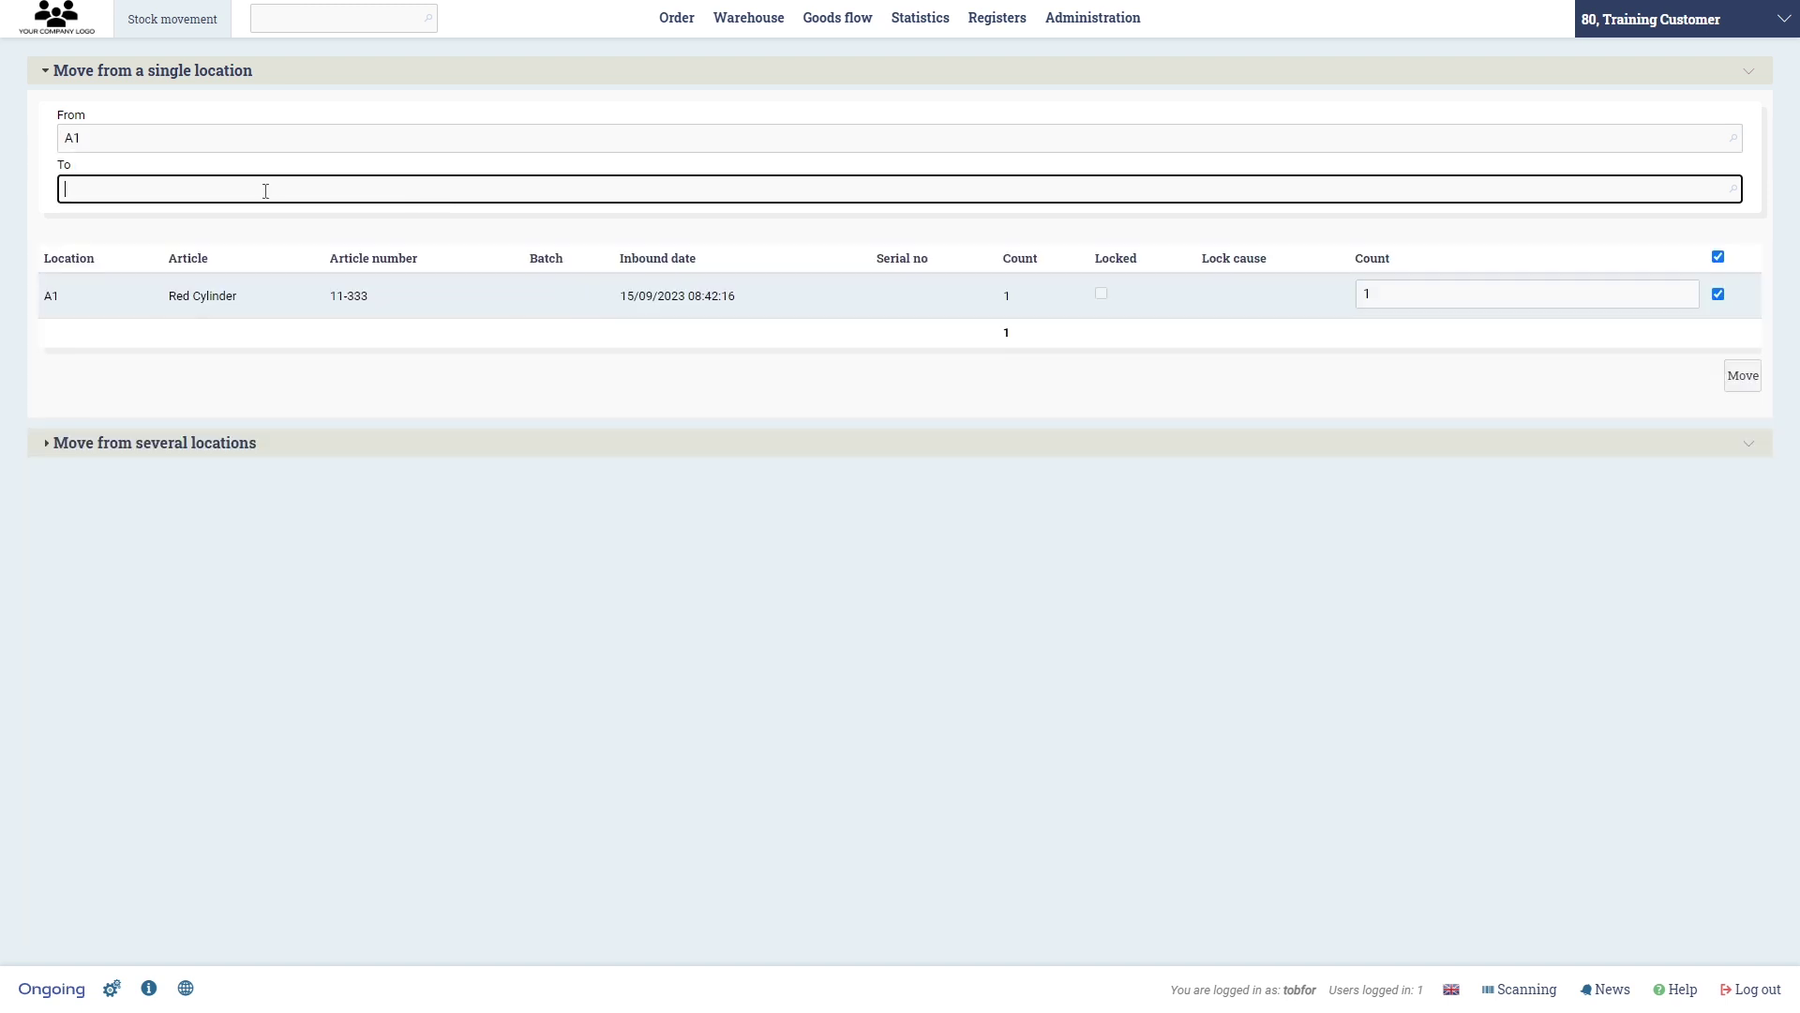
pyautogui.write('wall-')
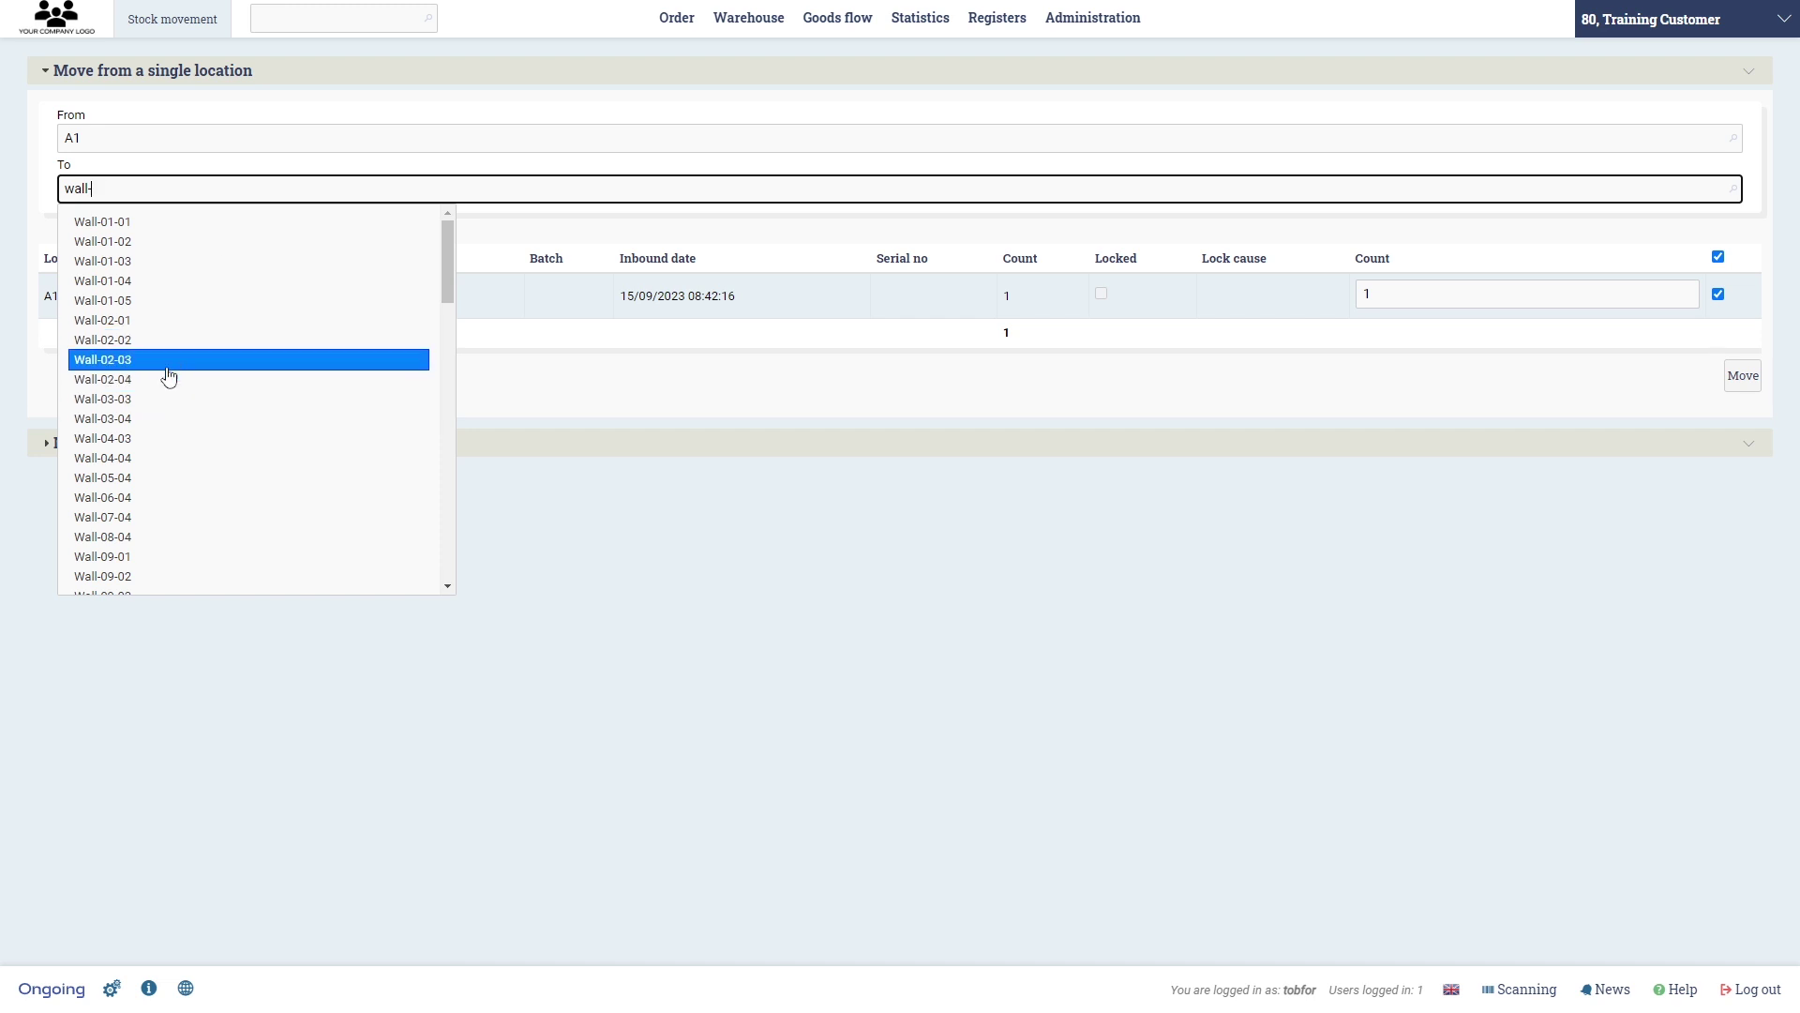
pyautogui.click(172, 380)
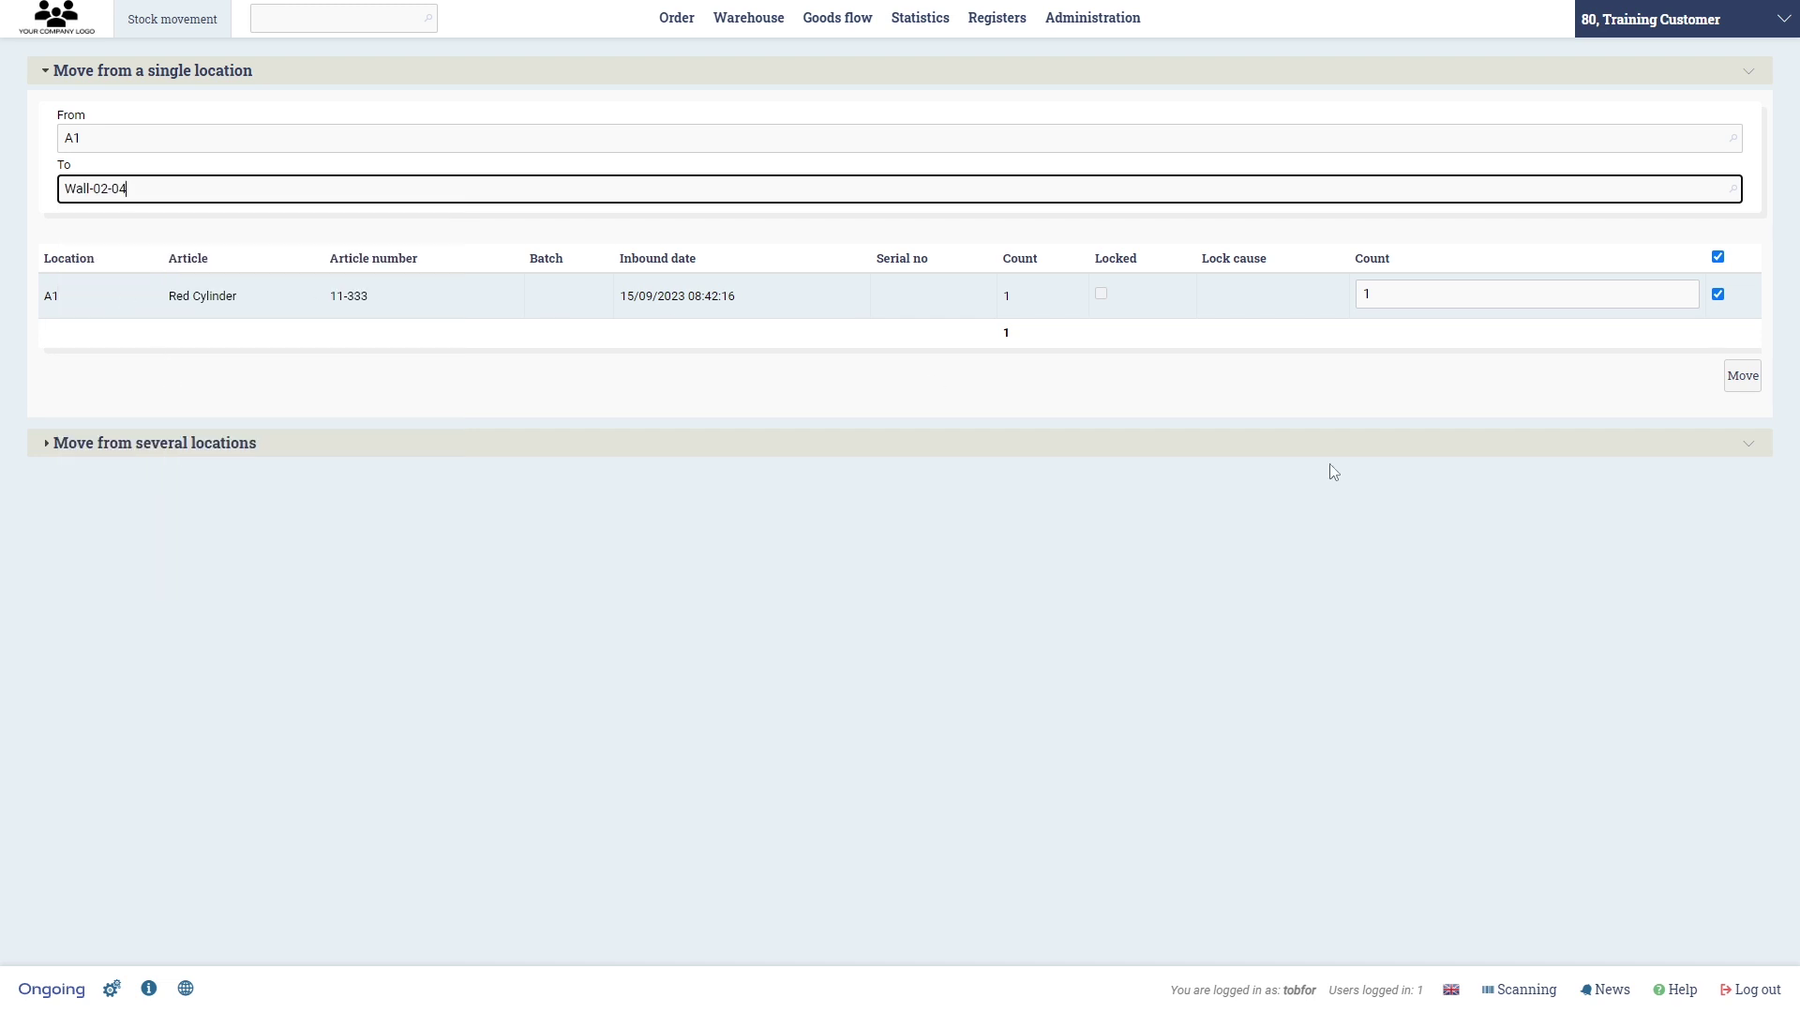
pyautogui.click(1752, 376)
# - Move the Red Cube from A2 to Wall-01-04, leaving the Red Cylinder out
pyautogui.click(159, 133)
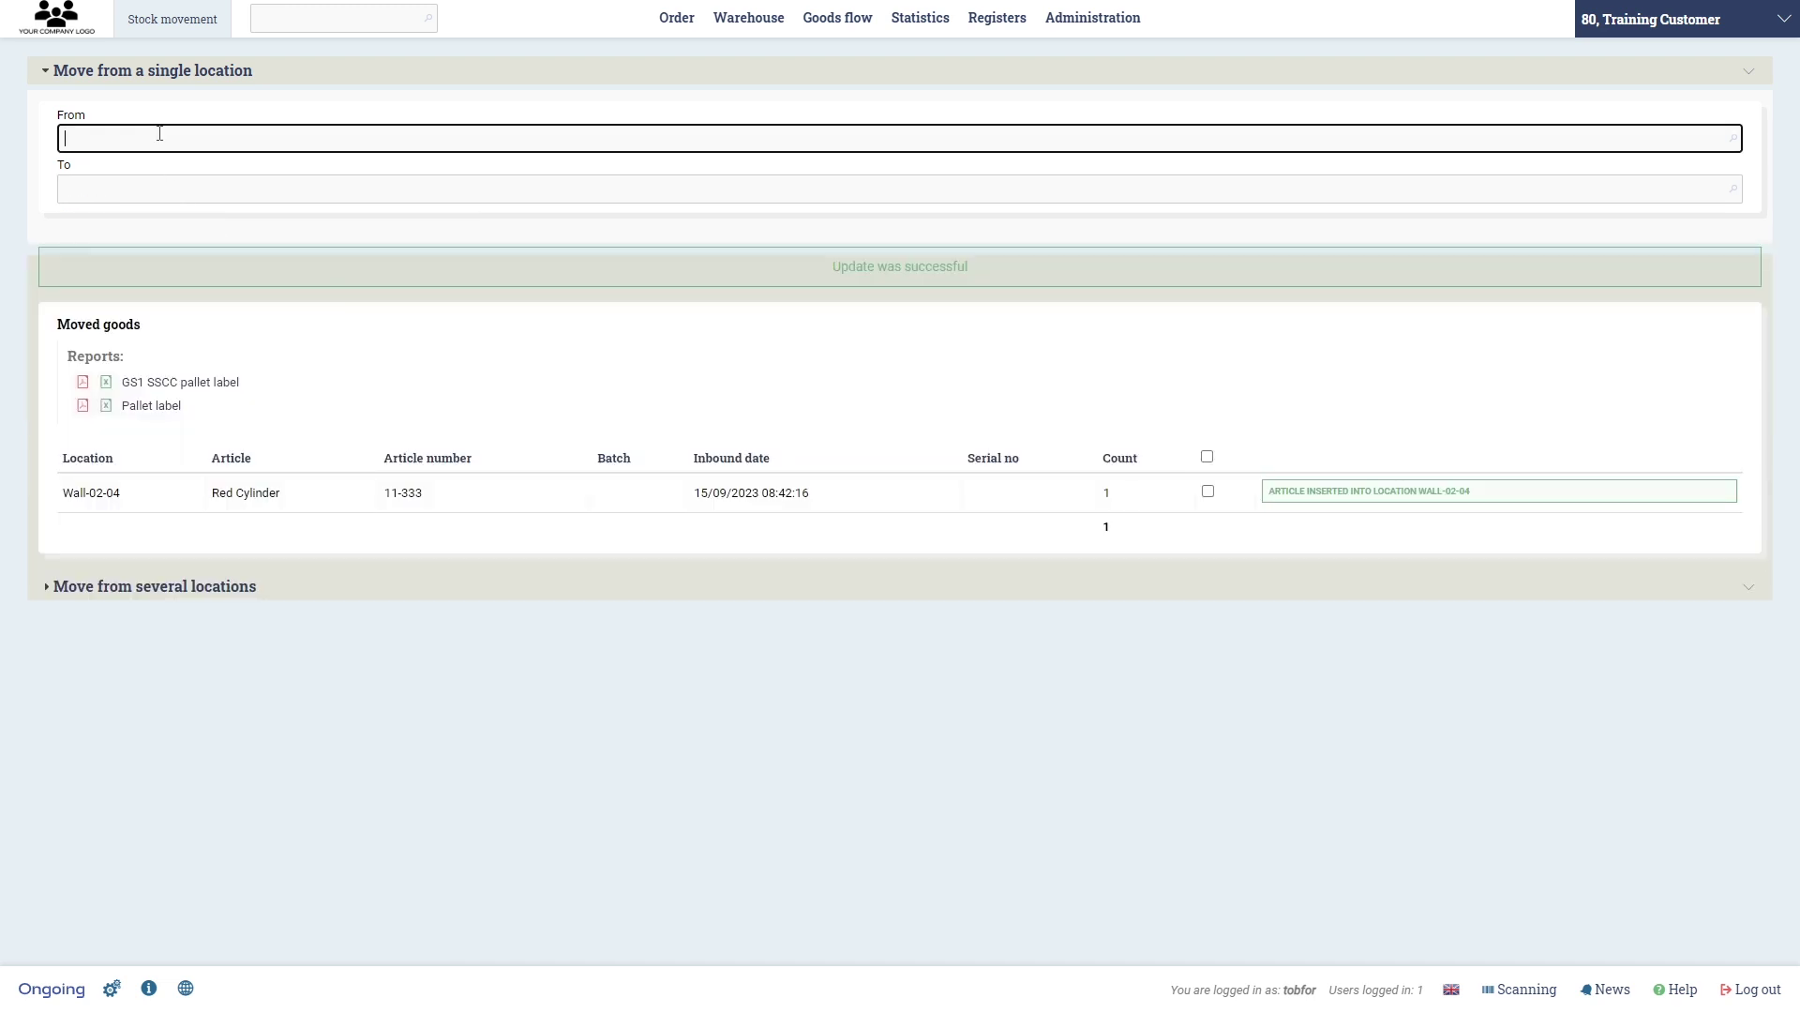
pyautogui.write('A2')
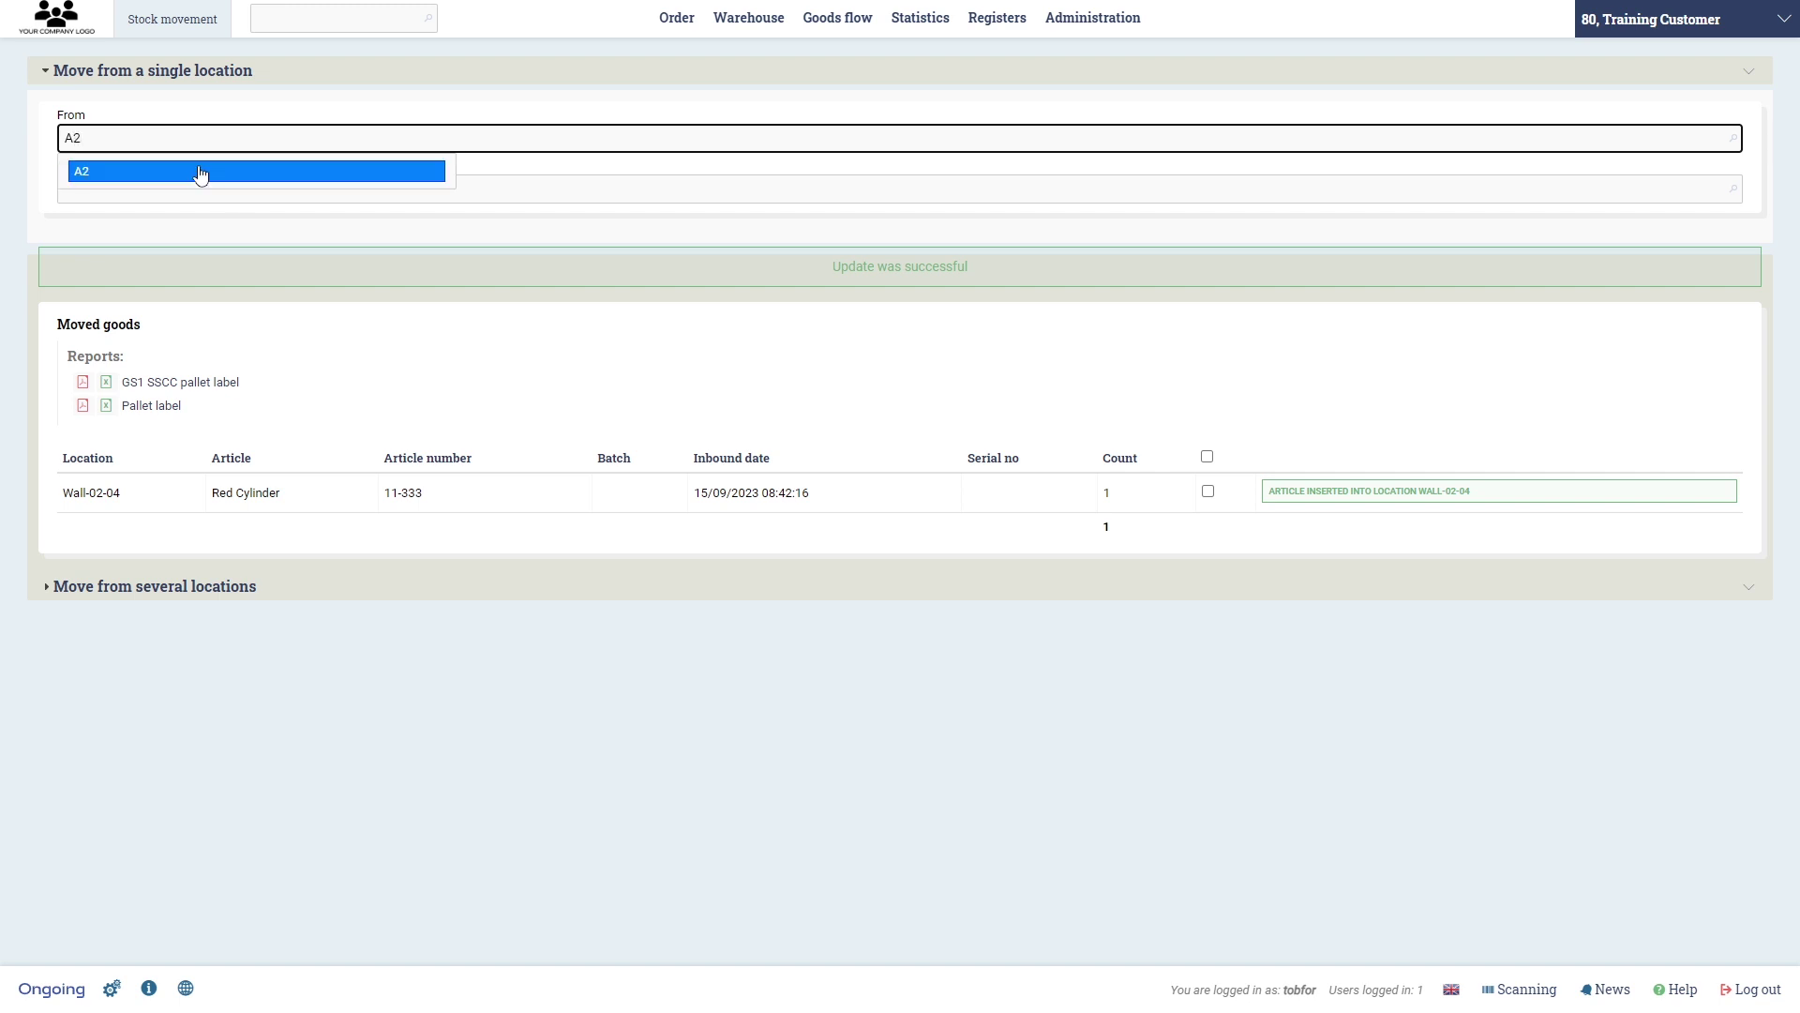
pyautogui.click(201, 169)
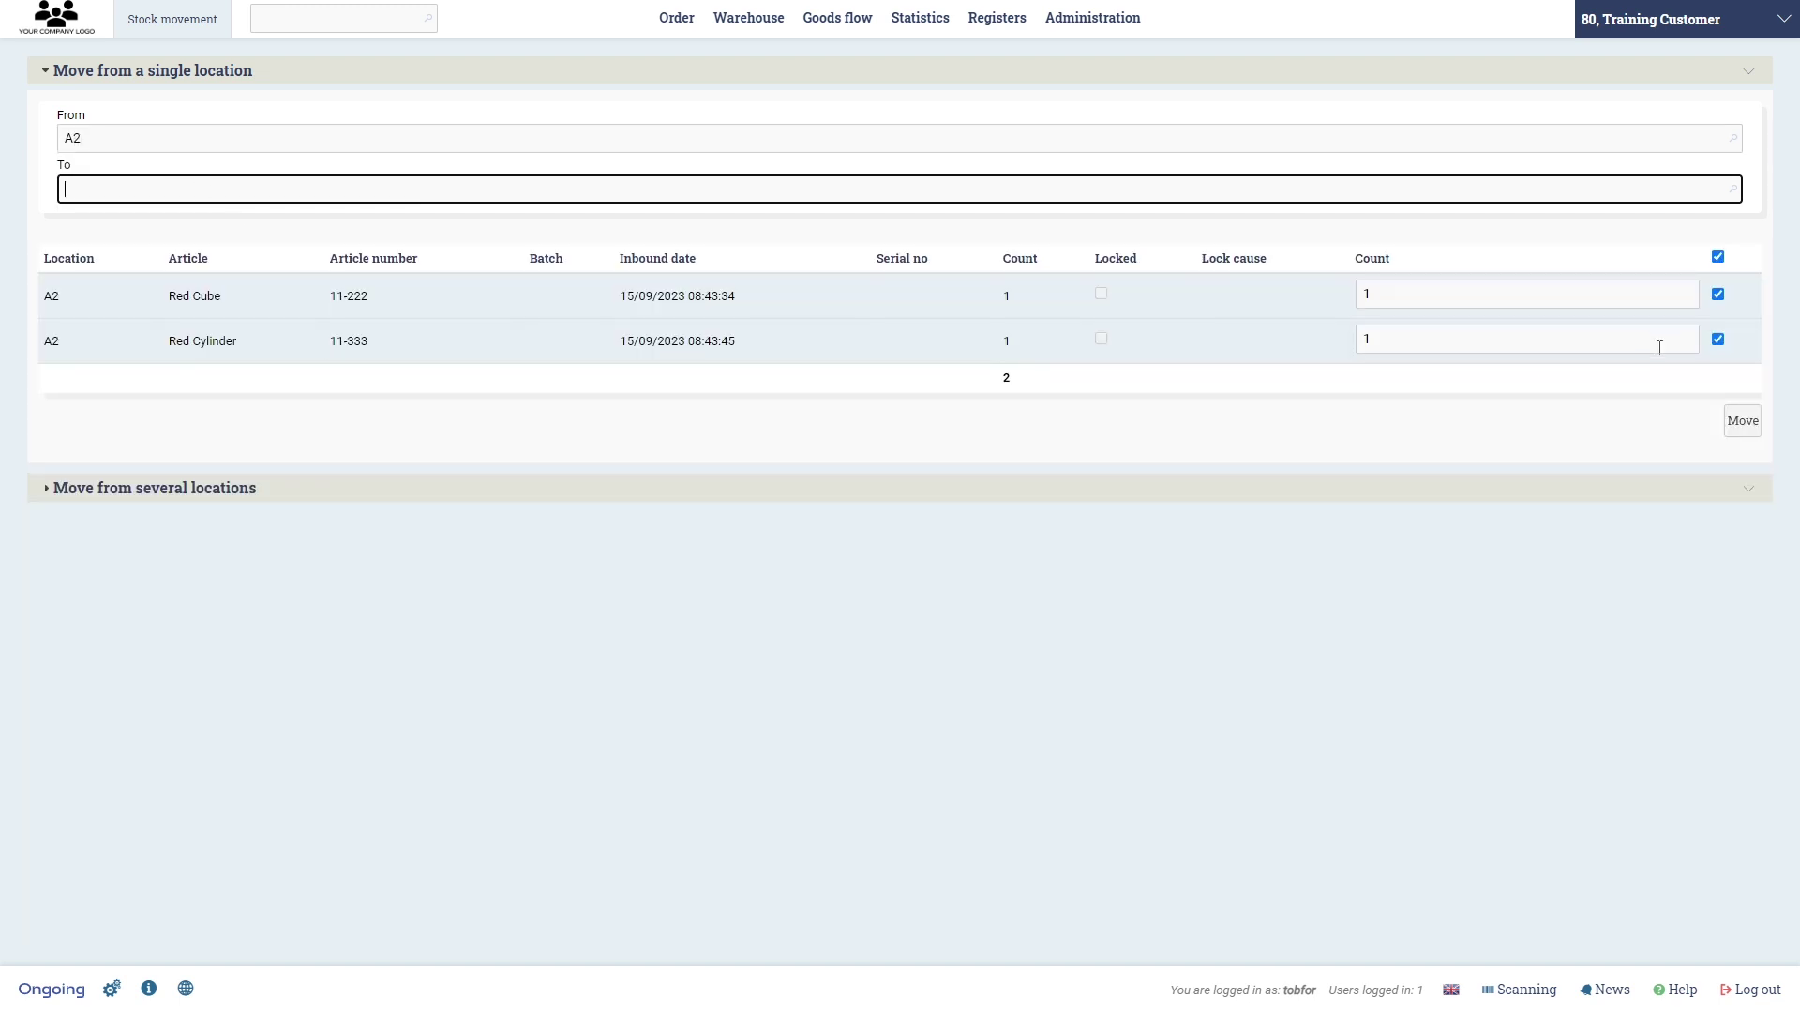
pyautogui.click(1718, 338)
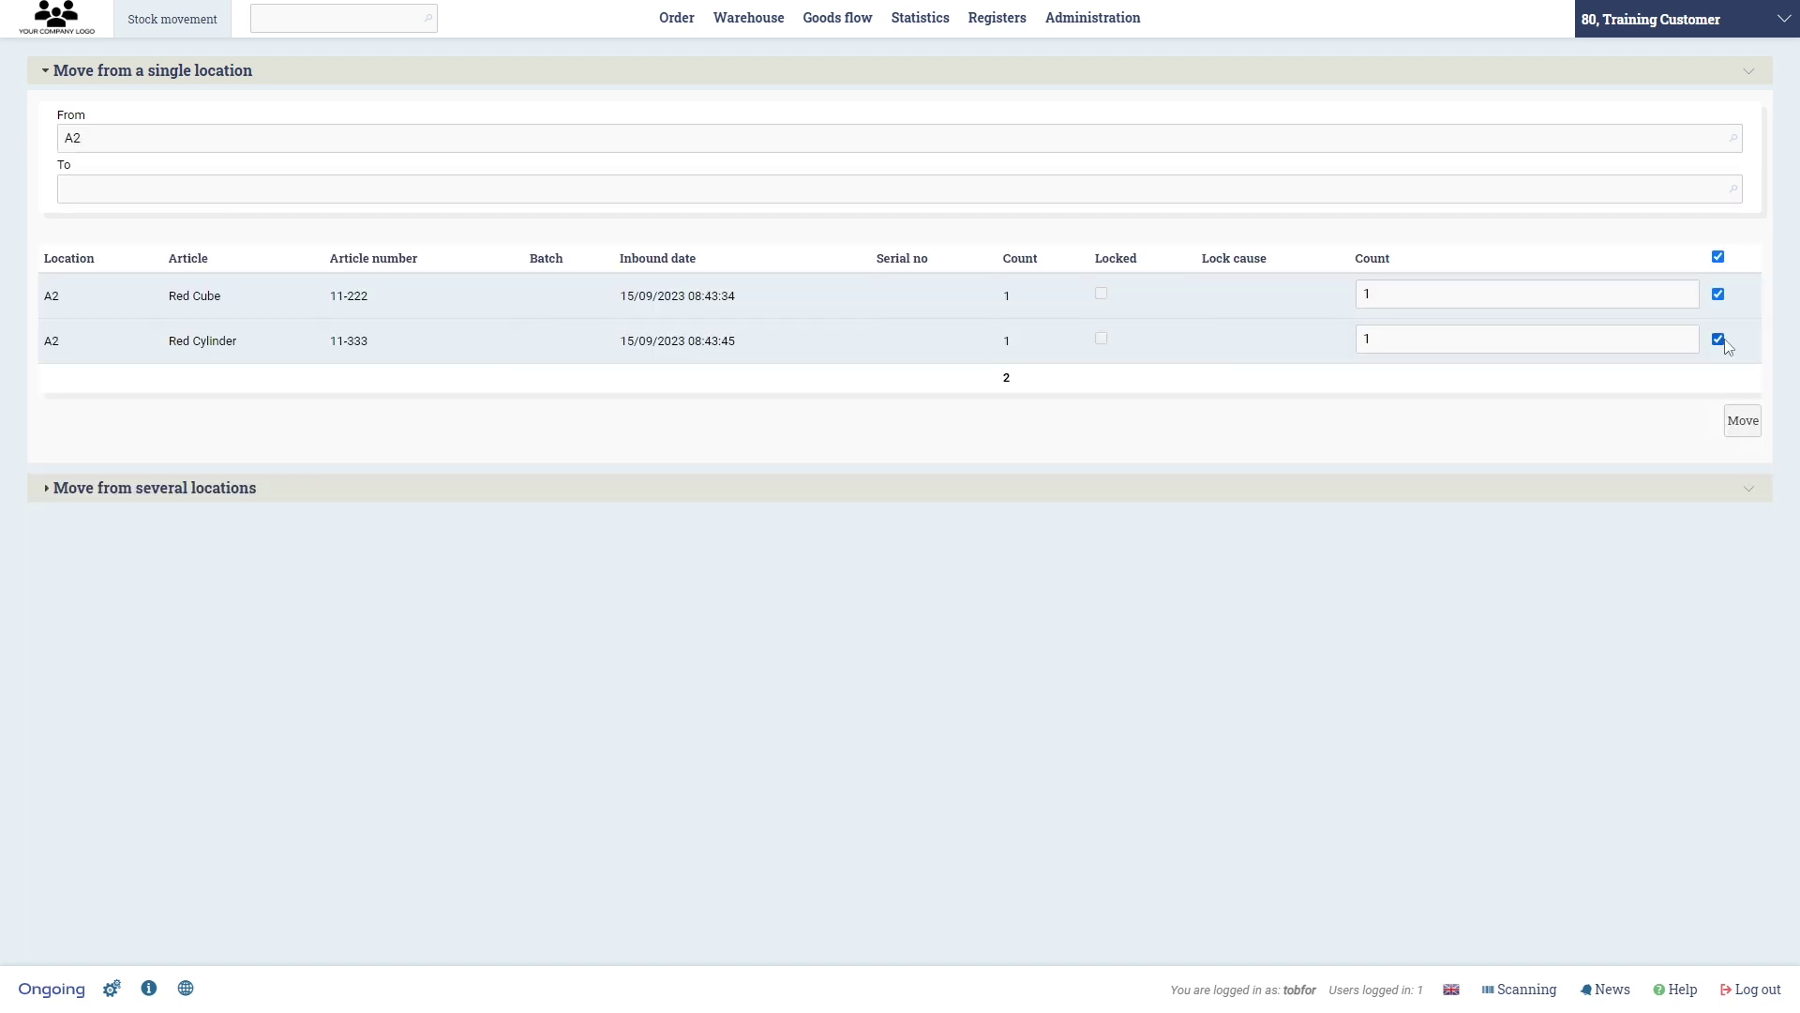
pyautogui.click(162, 190)
pyautogui.write('wall-')
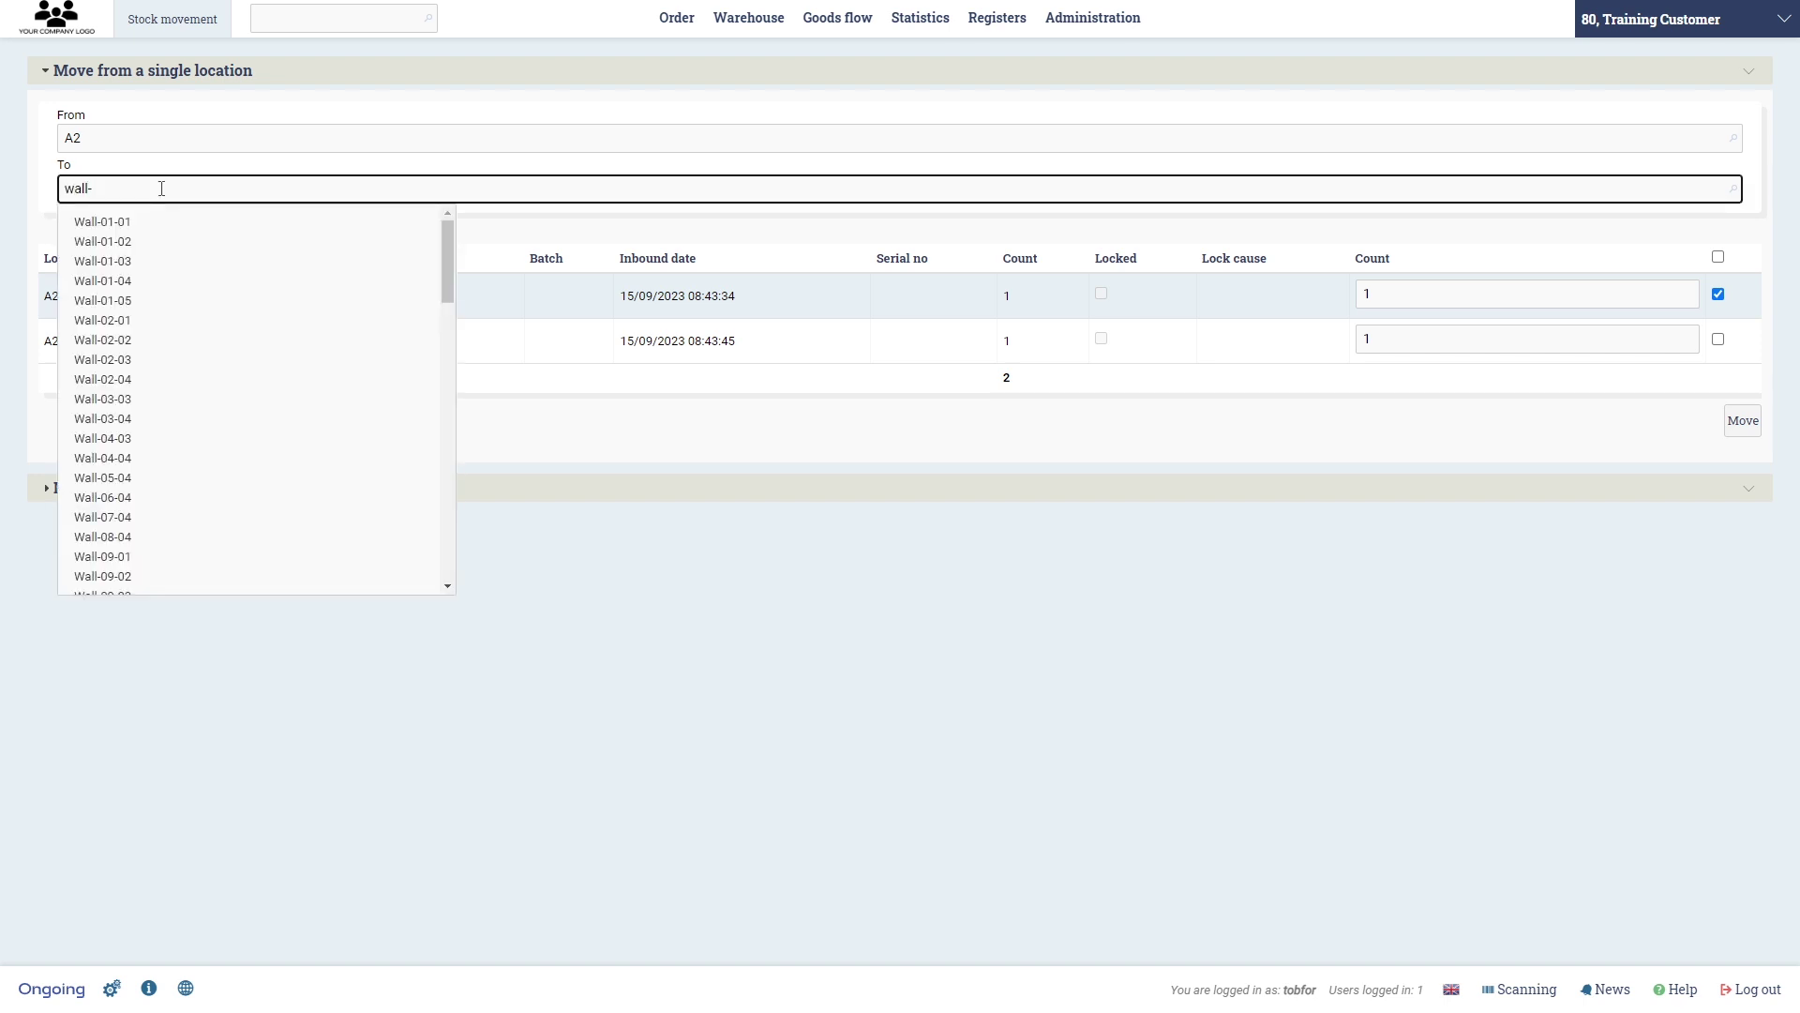
pyautogui.click(141, 282)
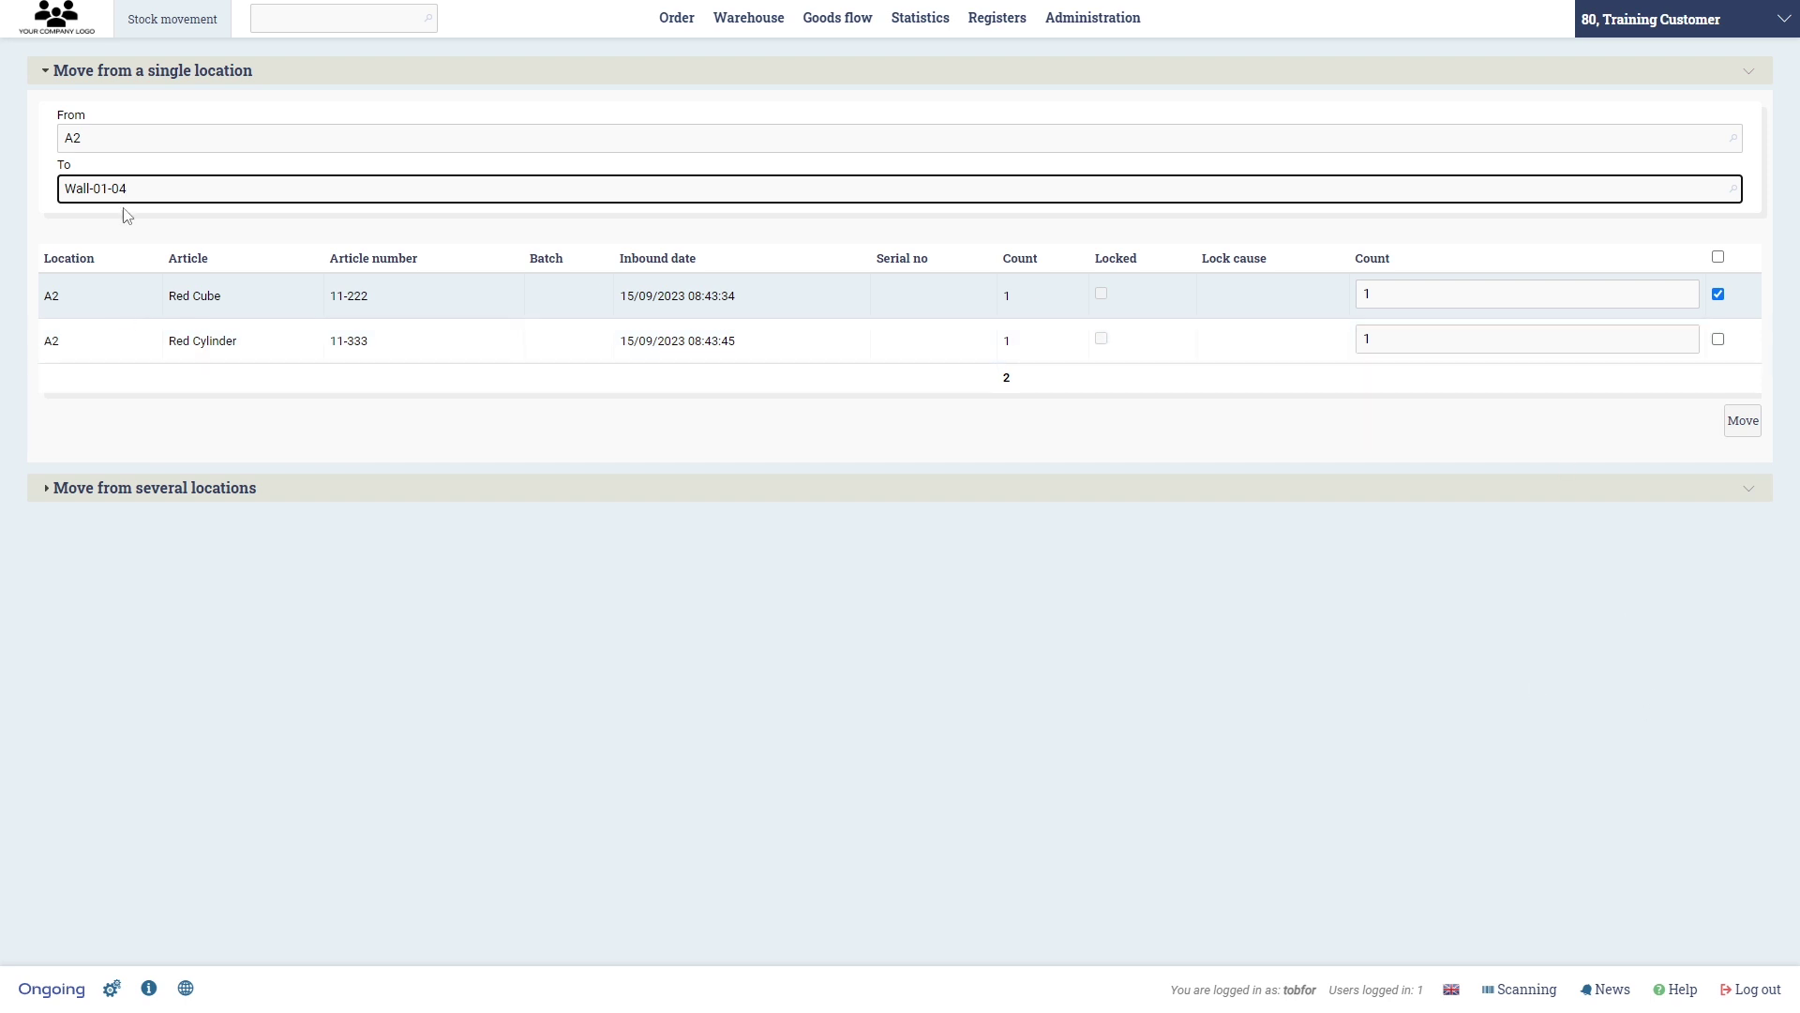
pyautogui.click(1742, 420)
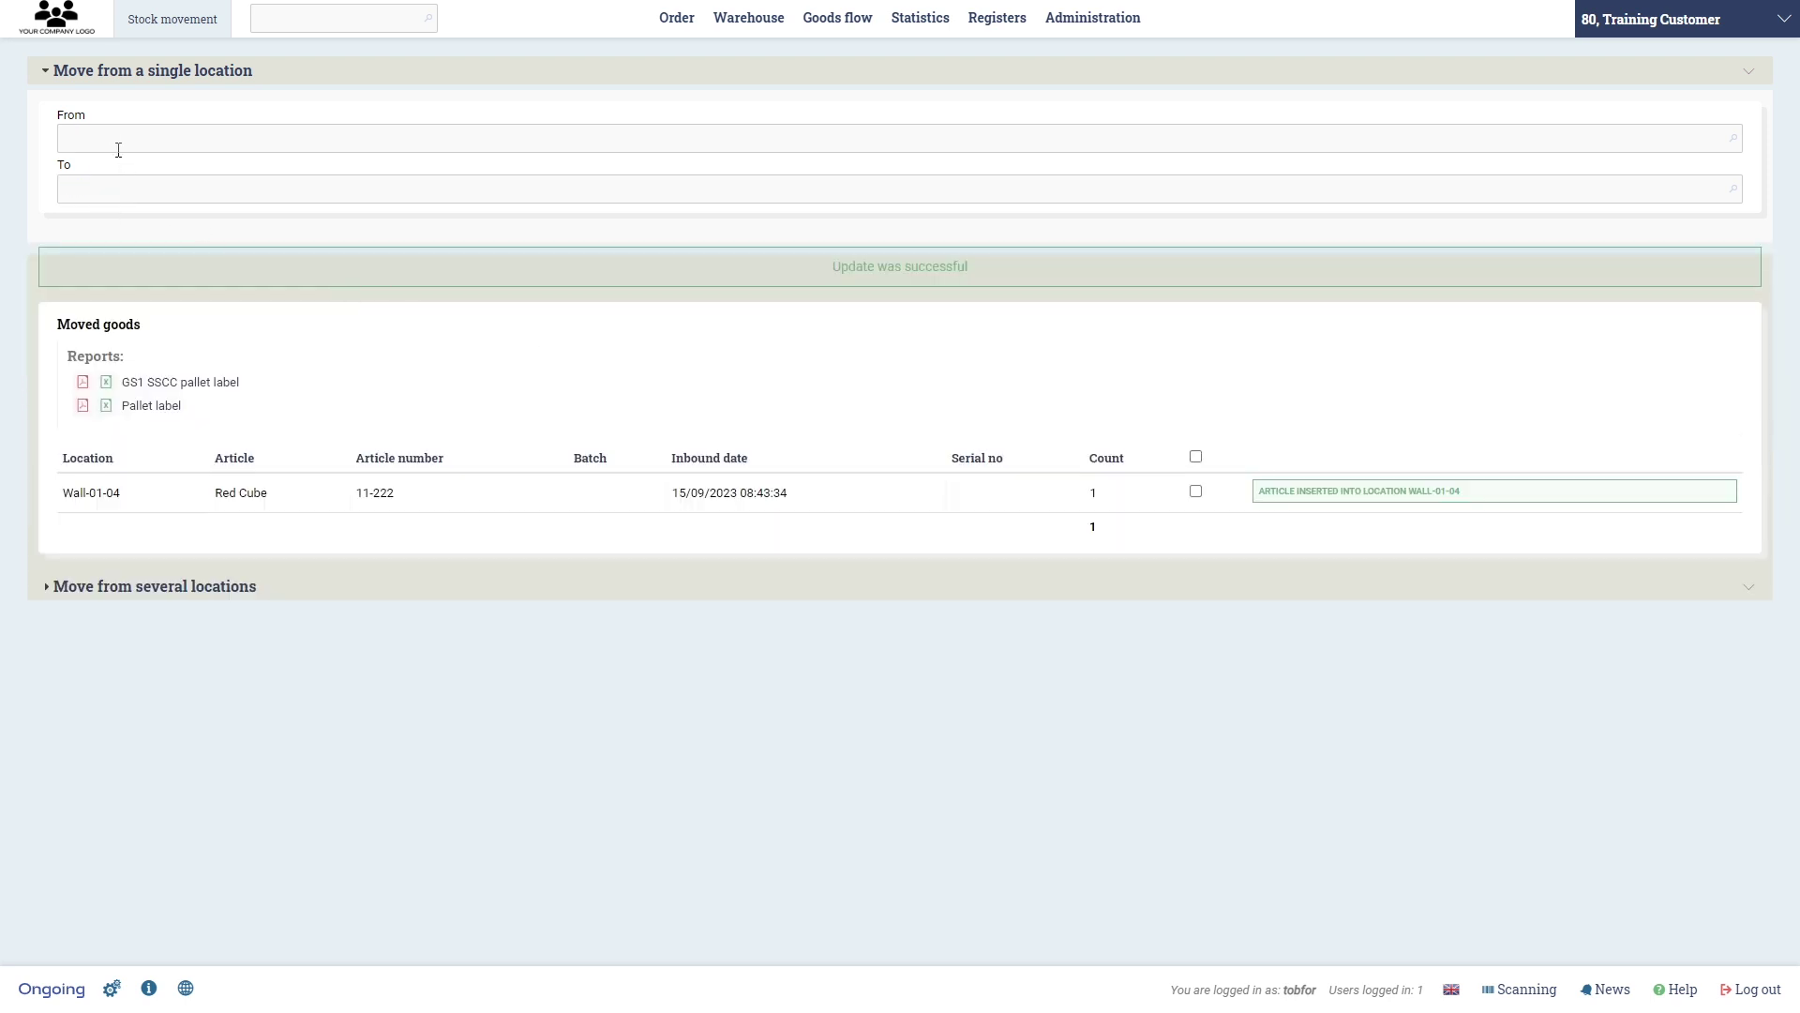
# - Move the Red Cylinder from A2 to Wall-02-04 and show the warehouse map
pyautogui.click(113, 138)
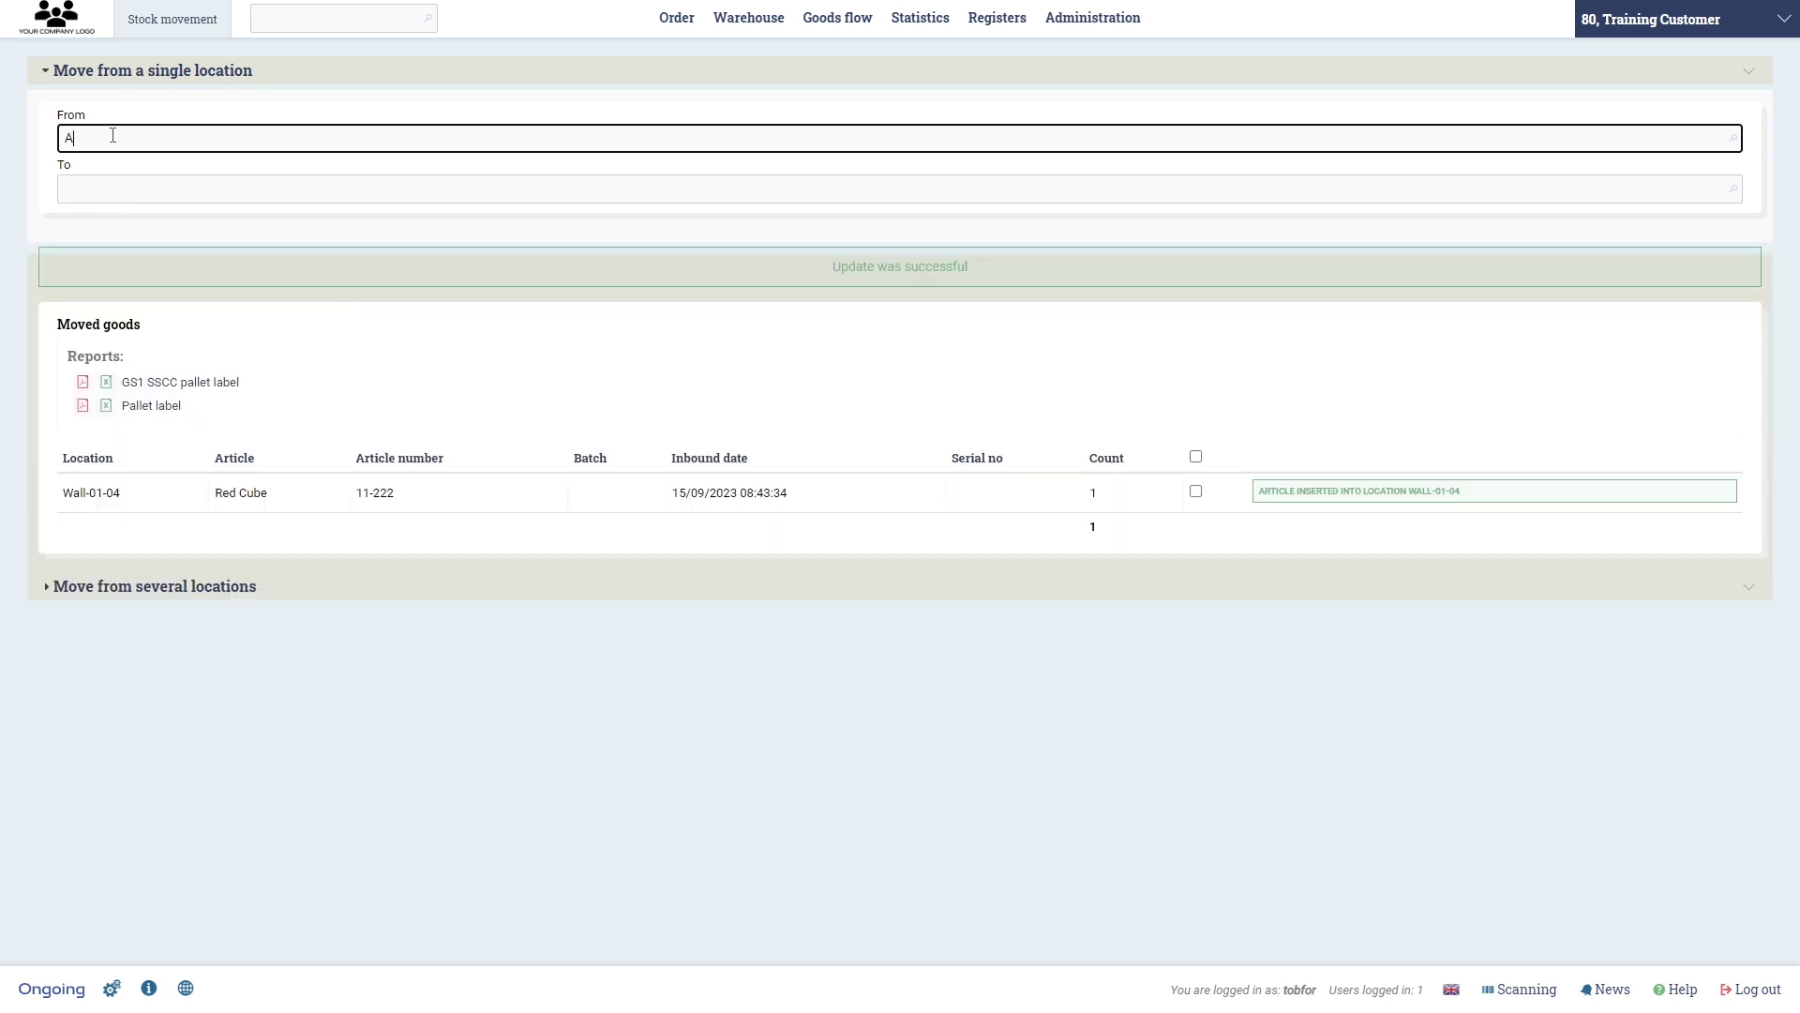
pyautogui.write('A2')
pyautogui.click(385, 174)
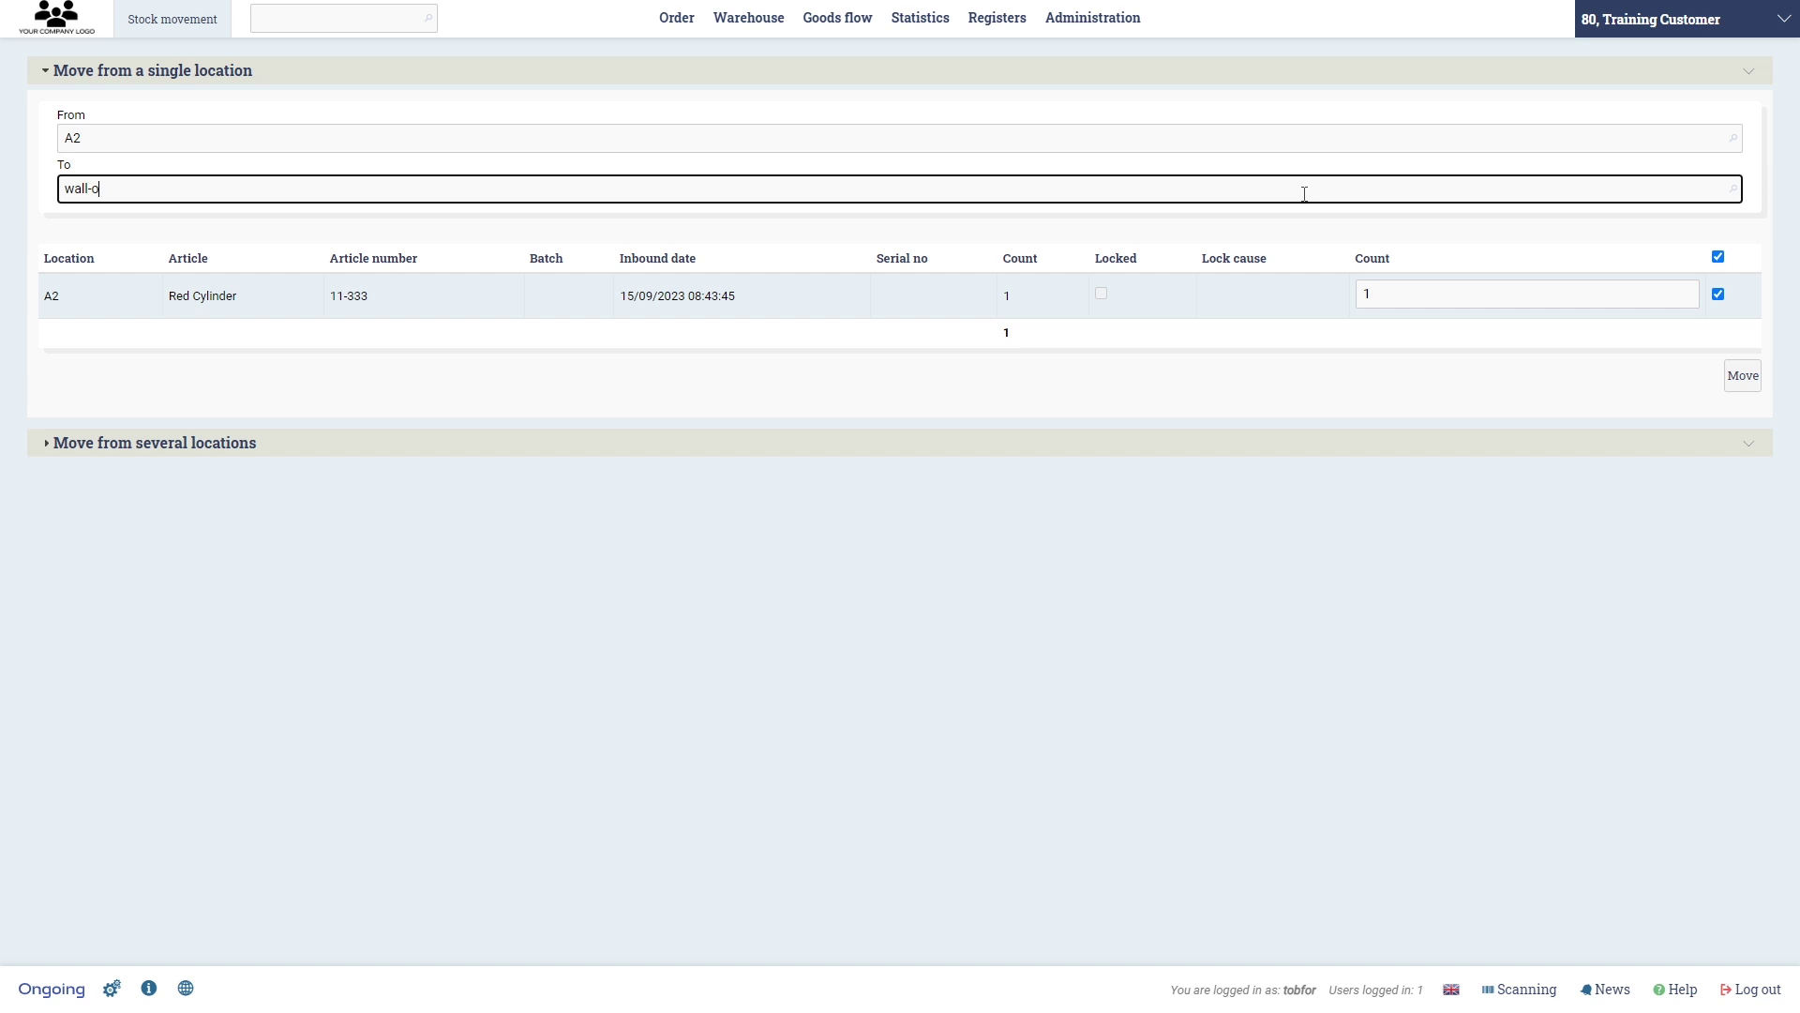
pyautogui.write('wall-02')
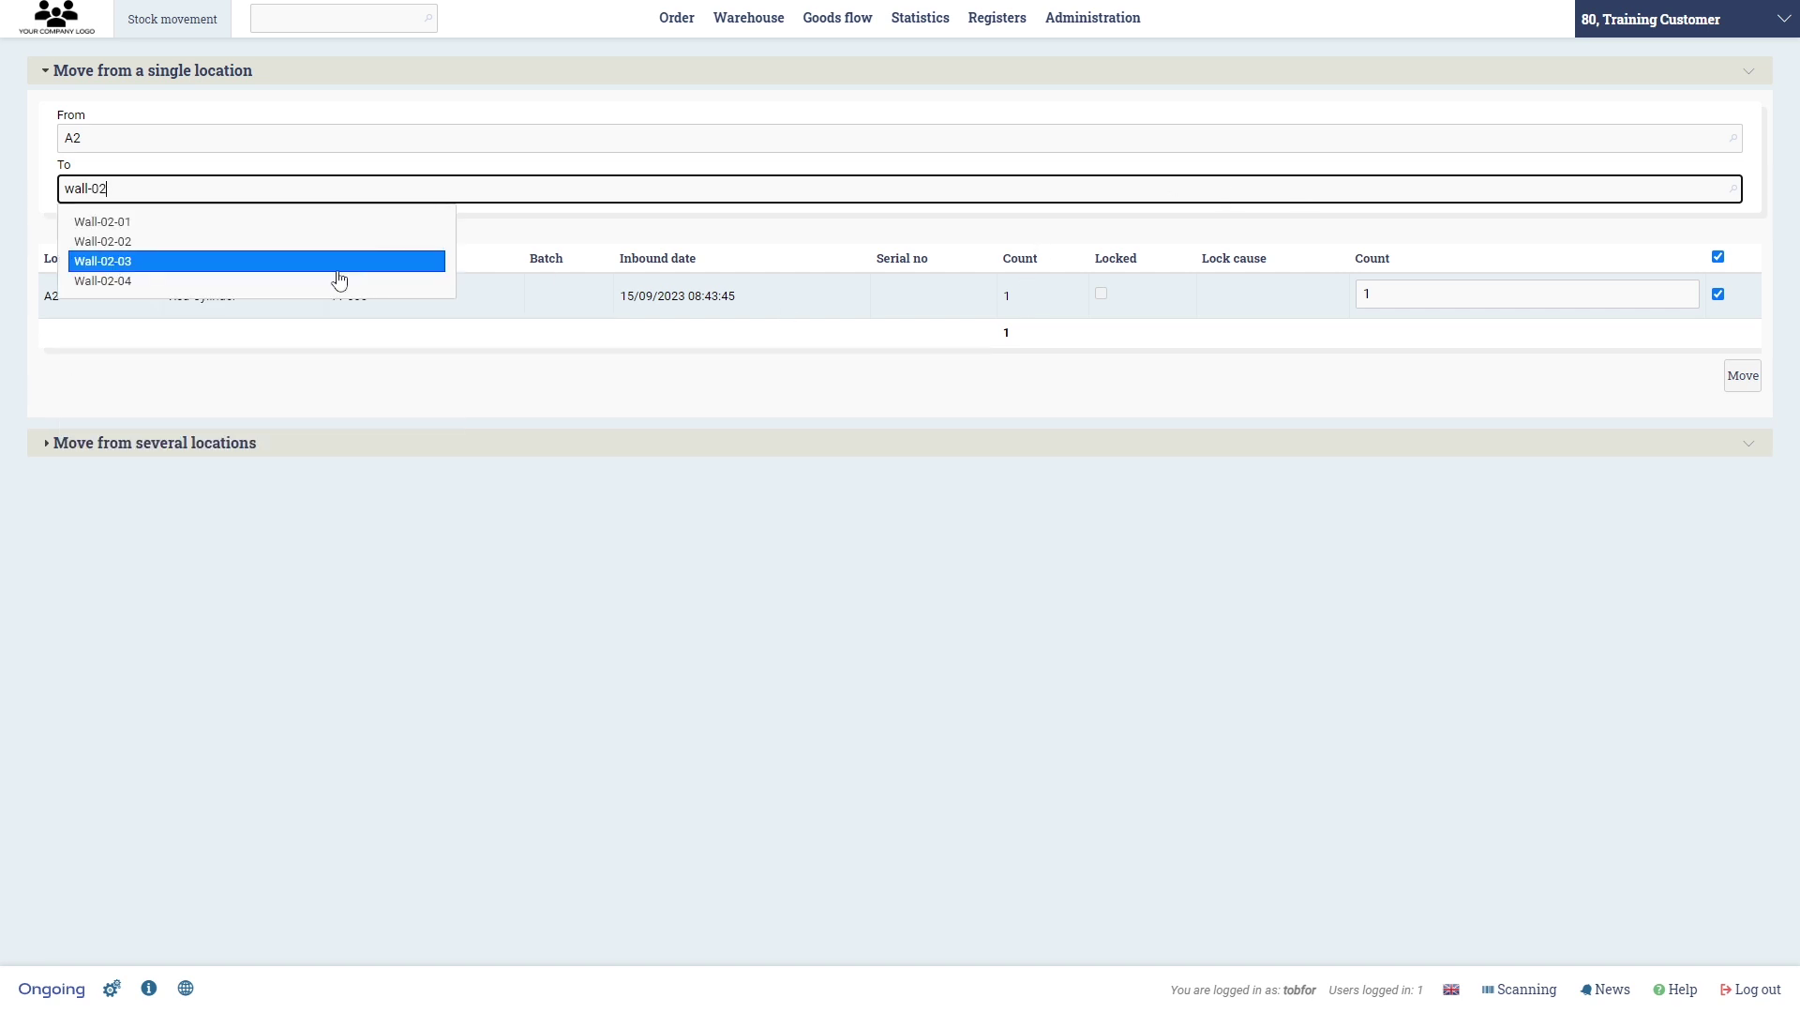
pyautogui.click(339, 282)
pyautogui.click(1734, 390)
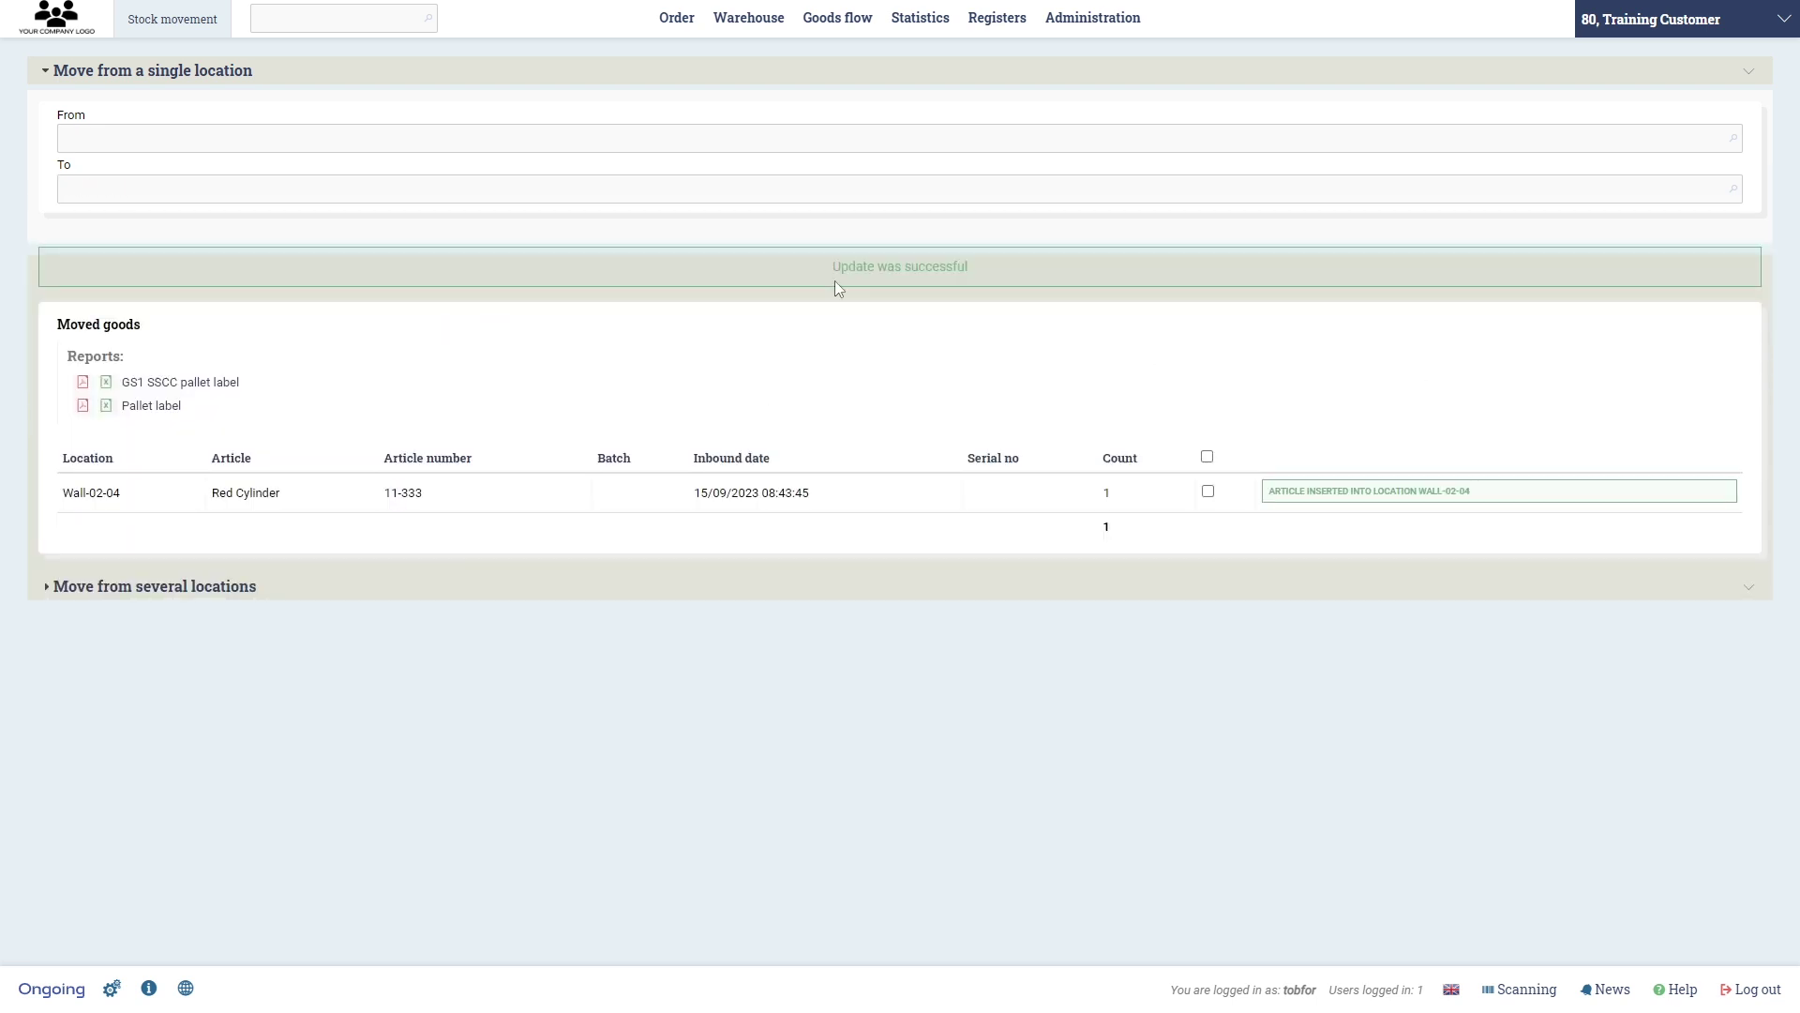
pyautogui.moveTo(748, 17)
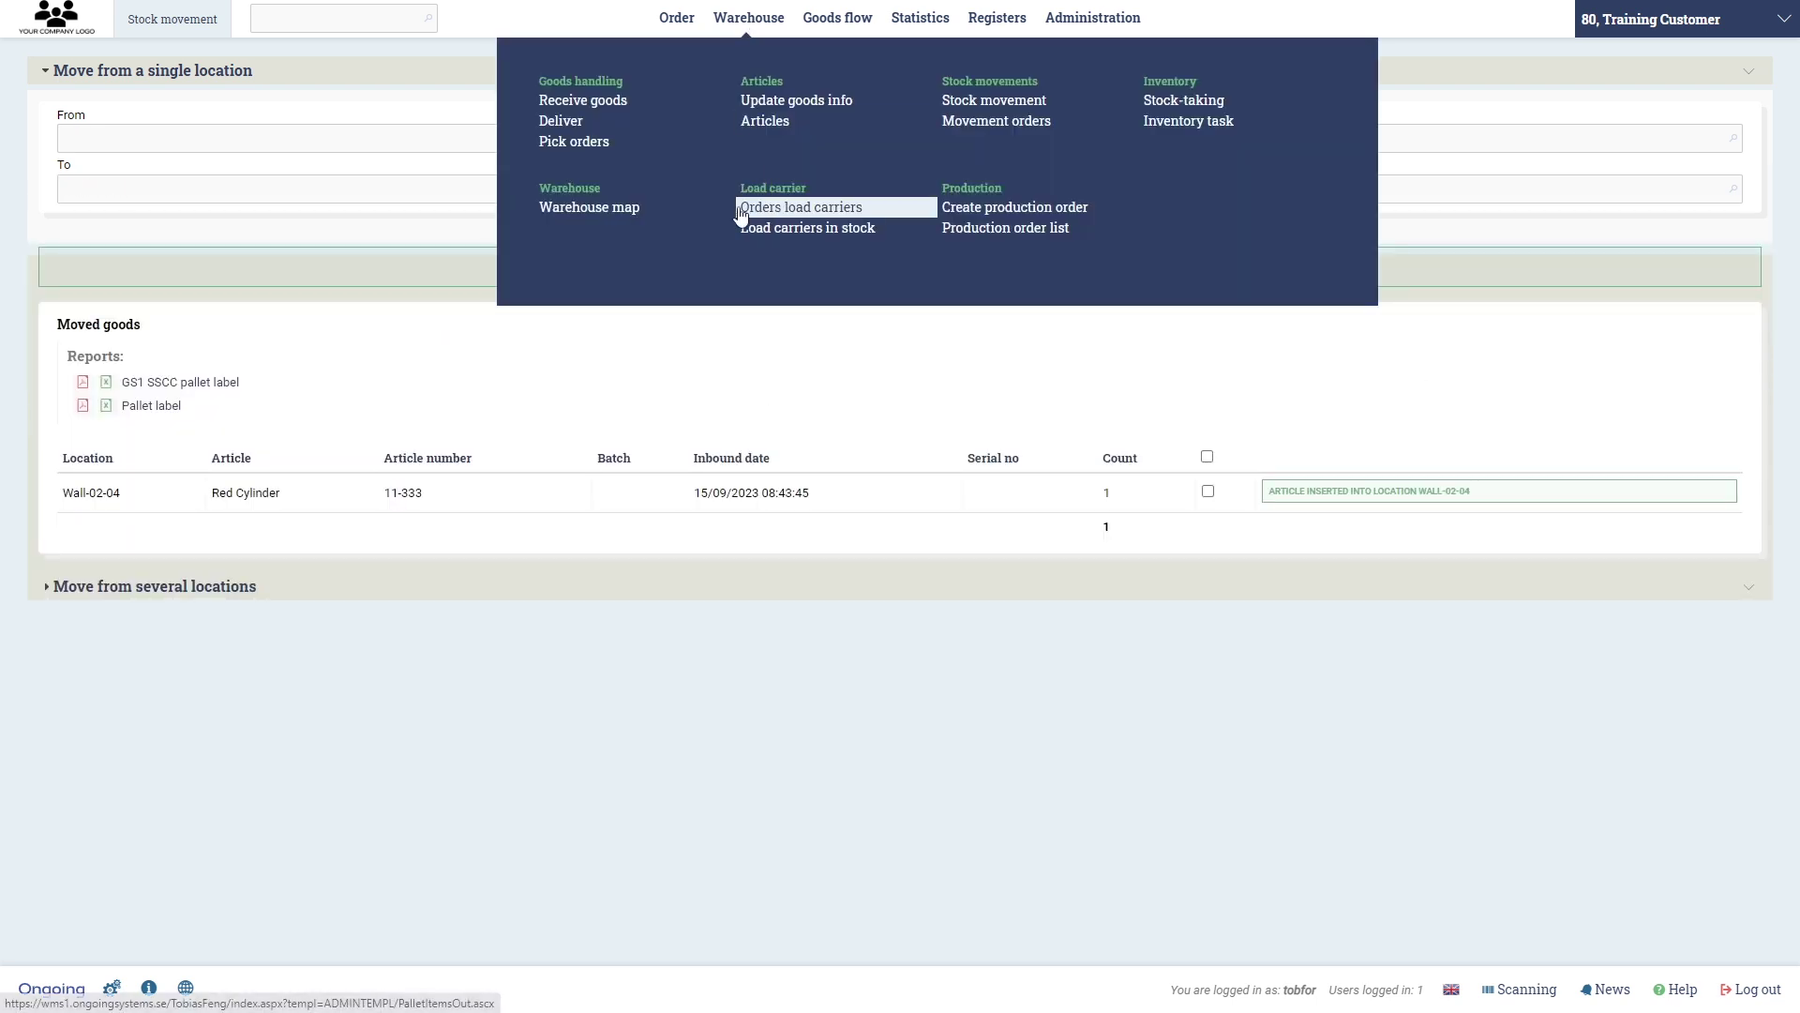
pyautogui.click(567, 210)
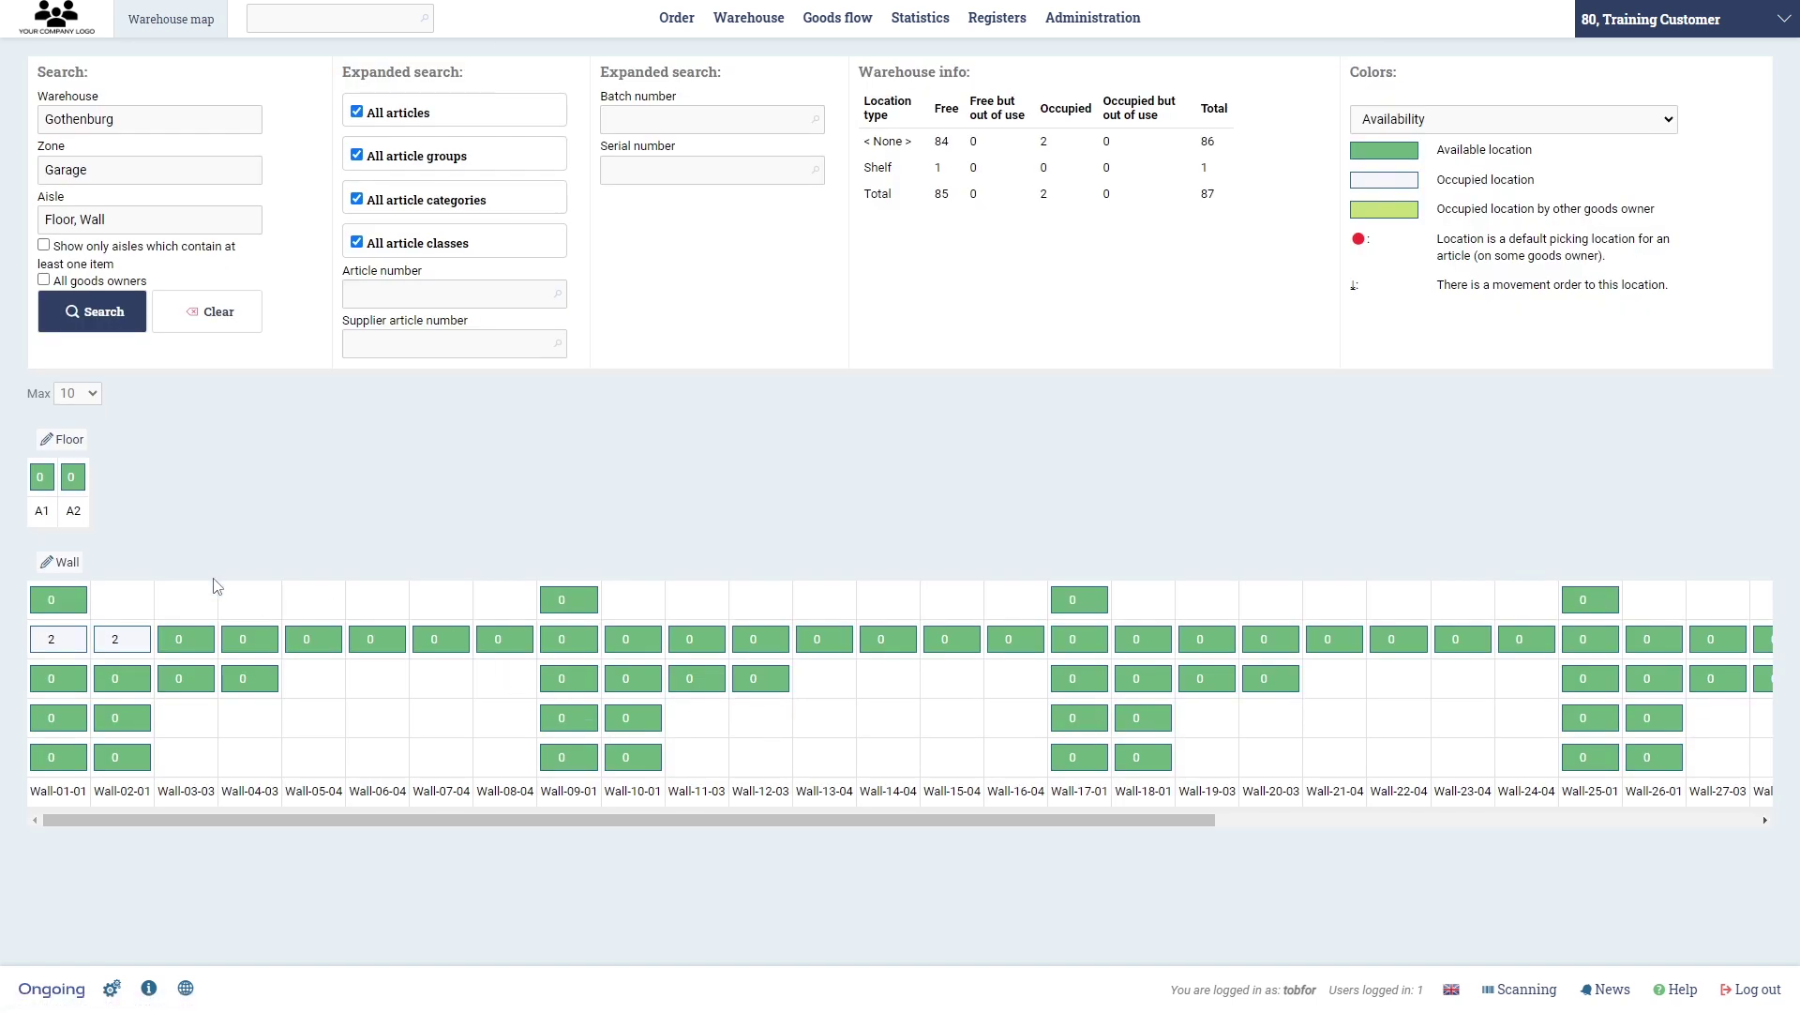
# - Inspect the contents of Wall-01-04 and Wall-02-04, confirming two Red Cylinders in Wall-02-04
pyautogui.click(51, 641)
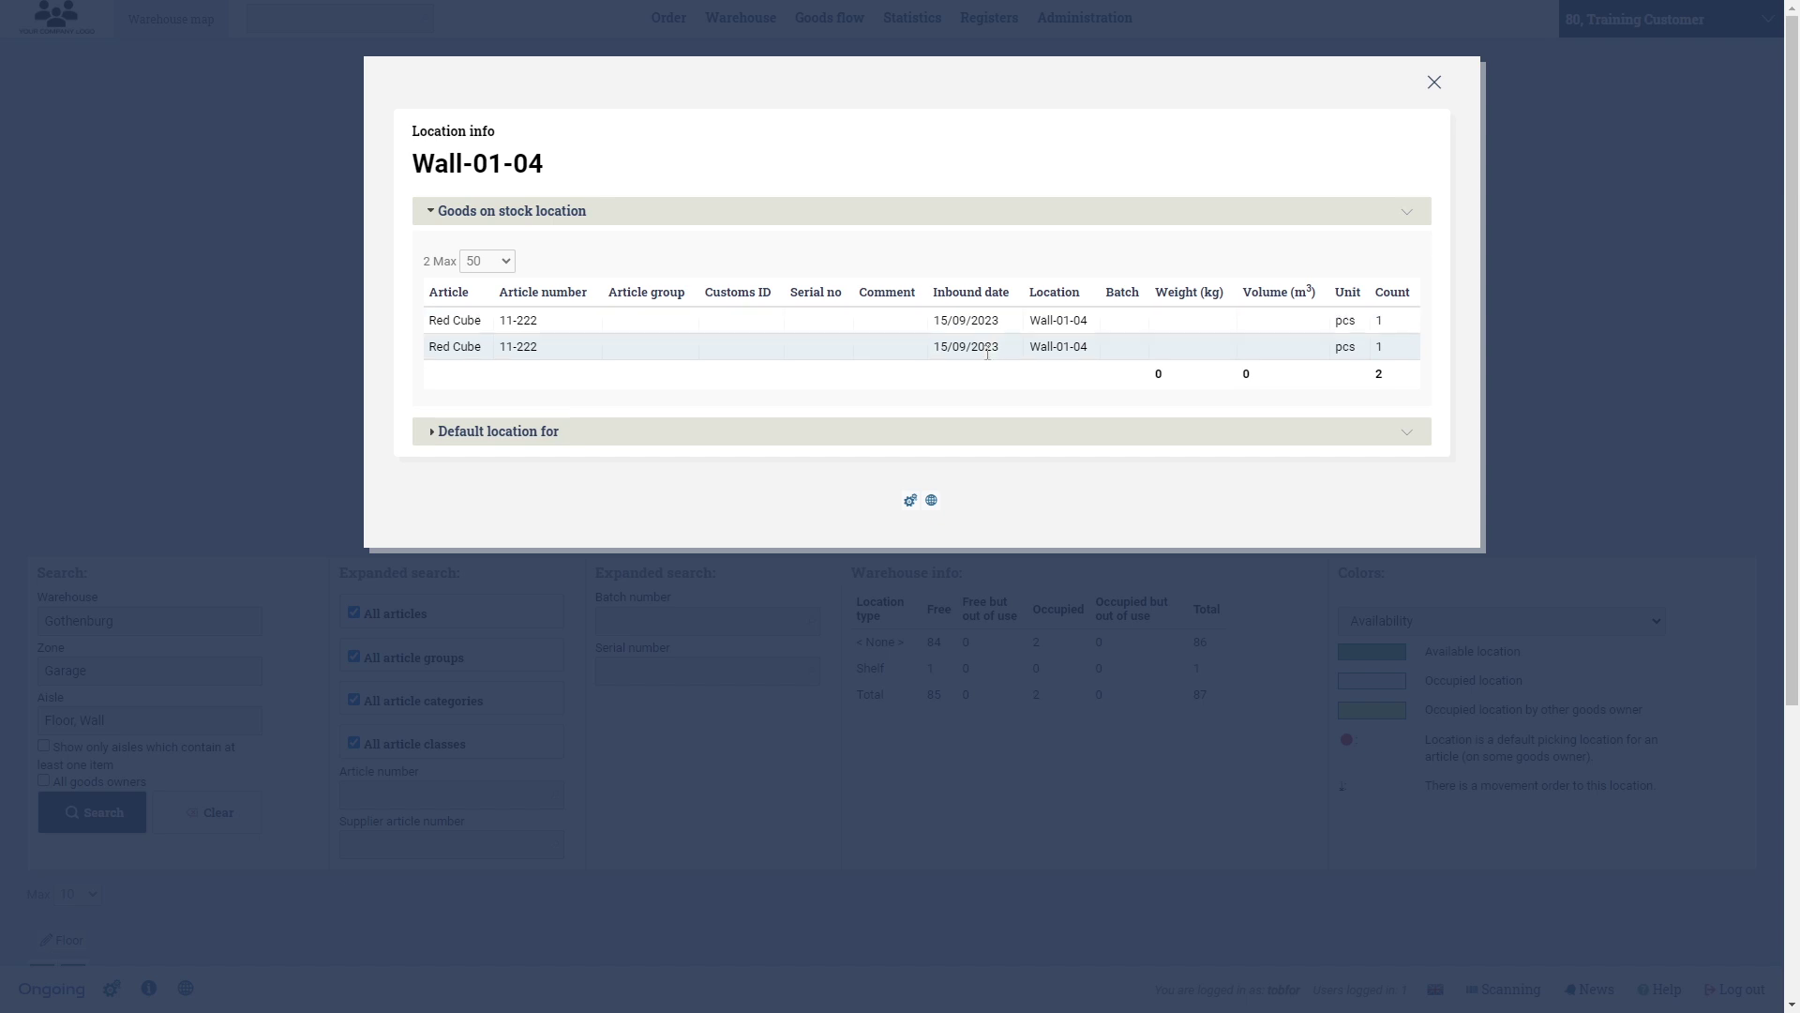
pyautogui.click(1434, 83)
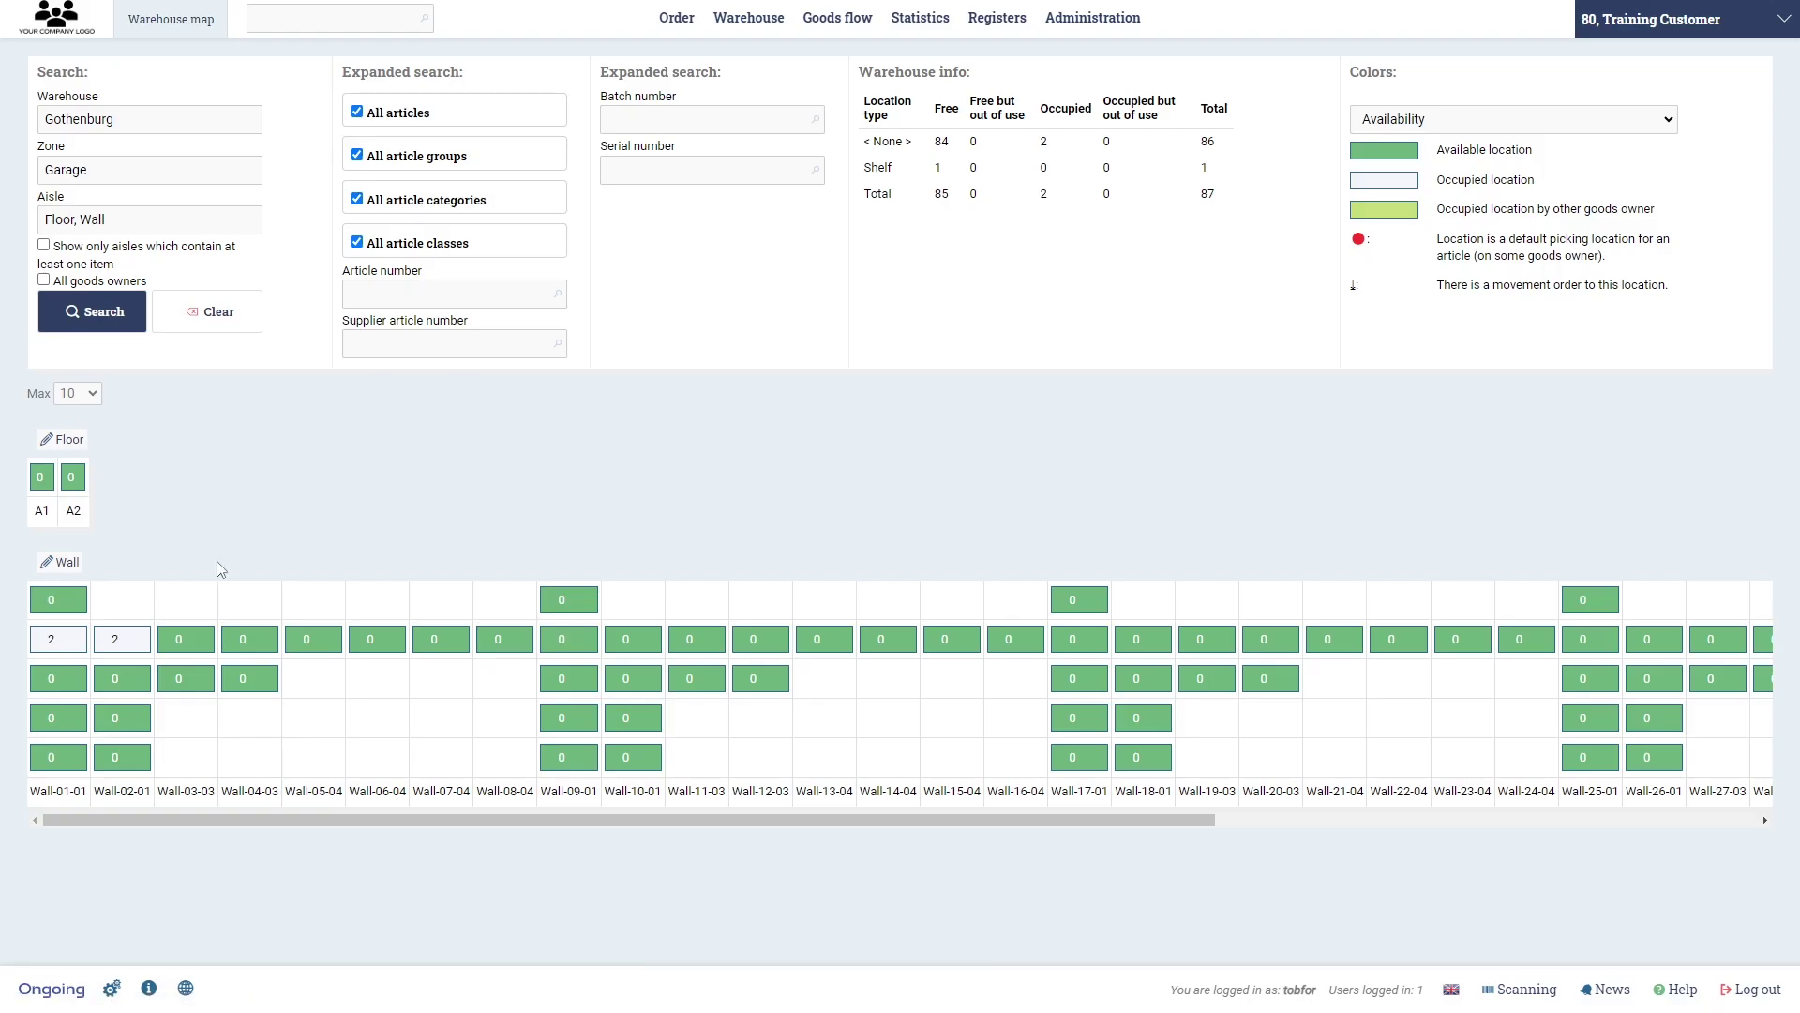
pyautogui.click(115, 643)
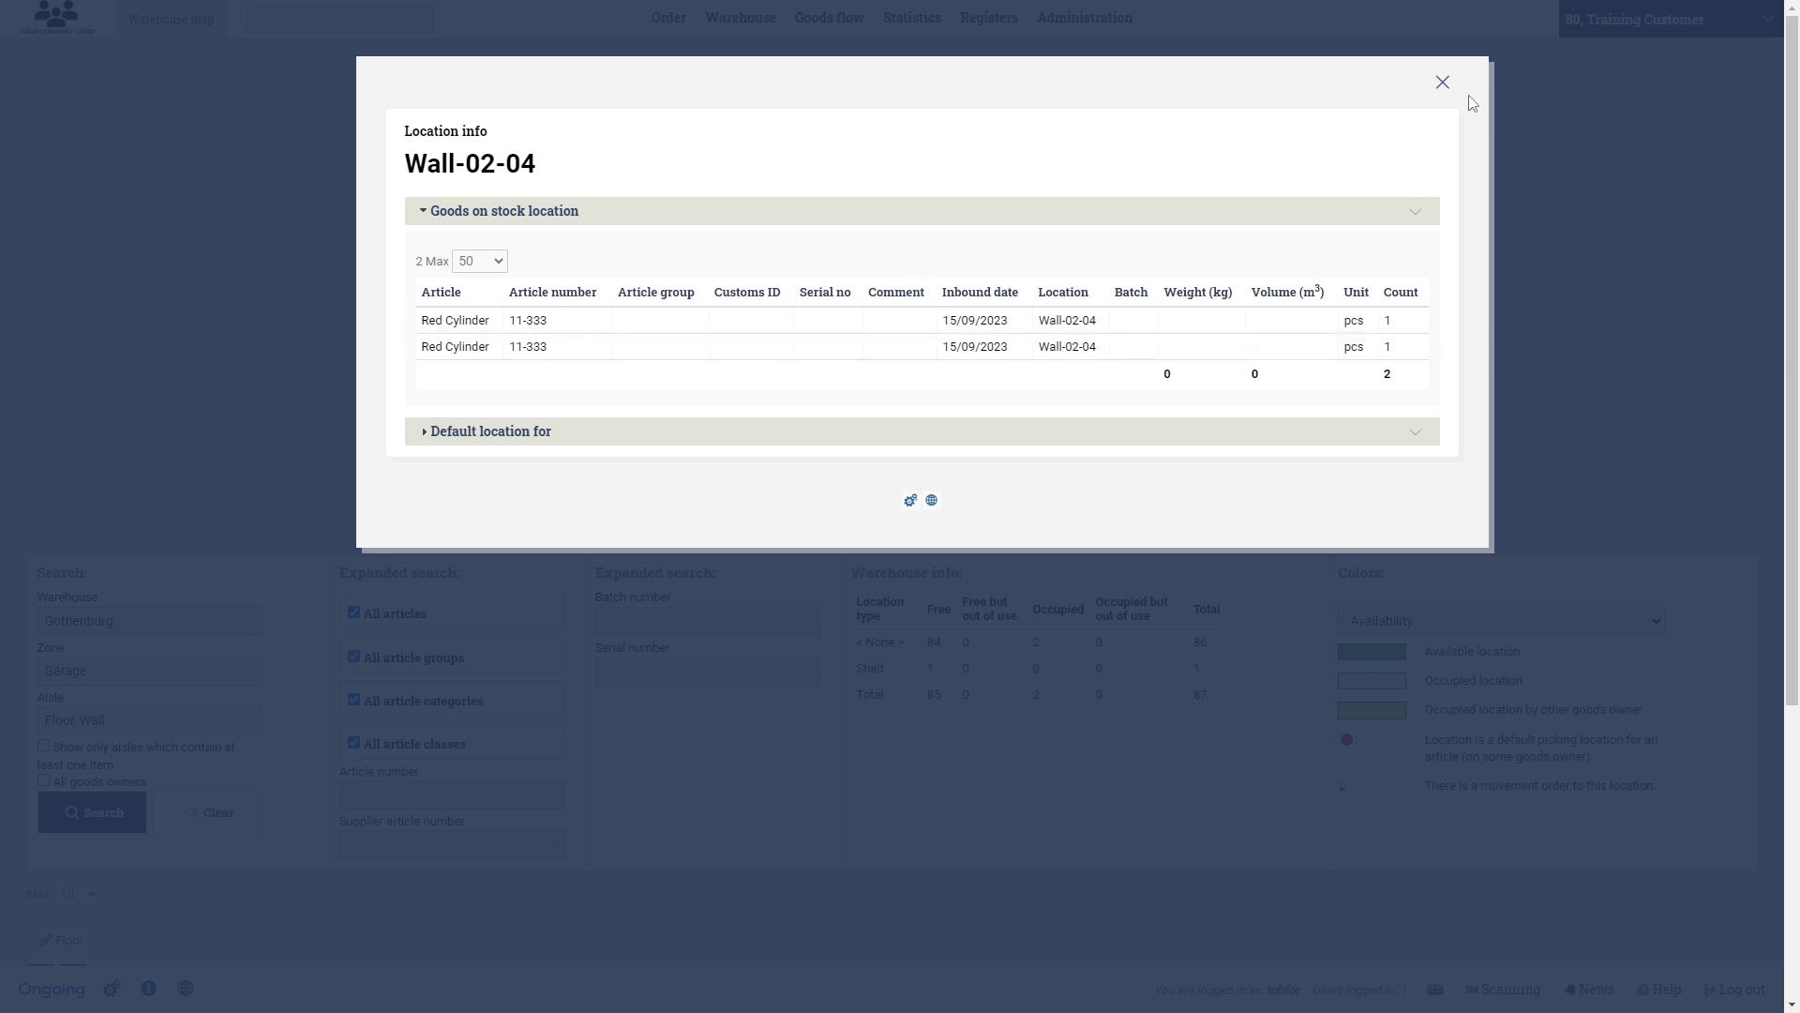
pyautogui.click(1443, 82)
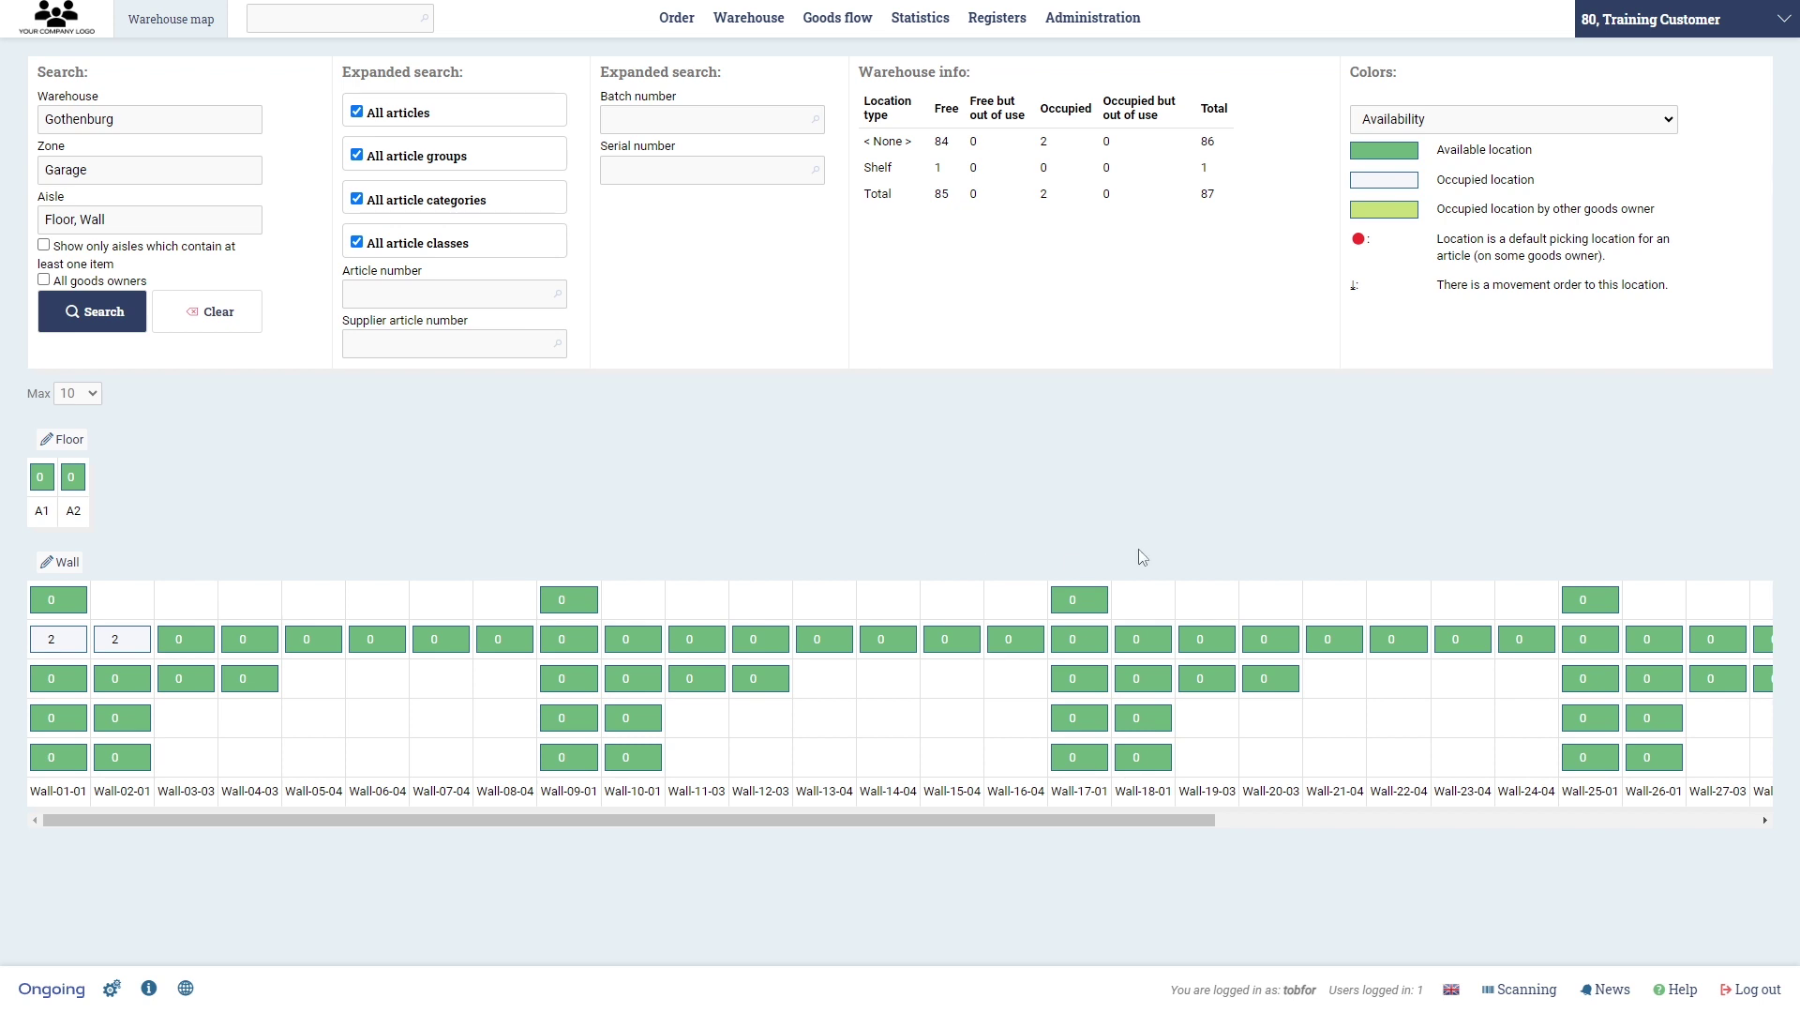
pyautogui.moveTo(751, 28)
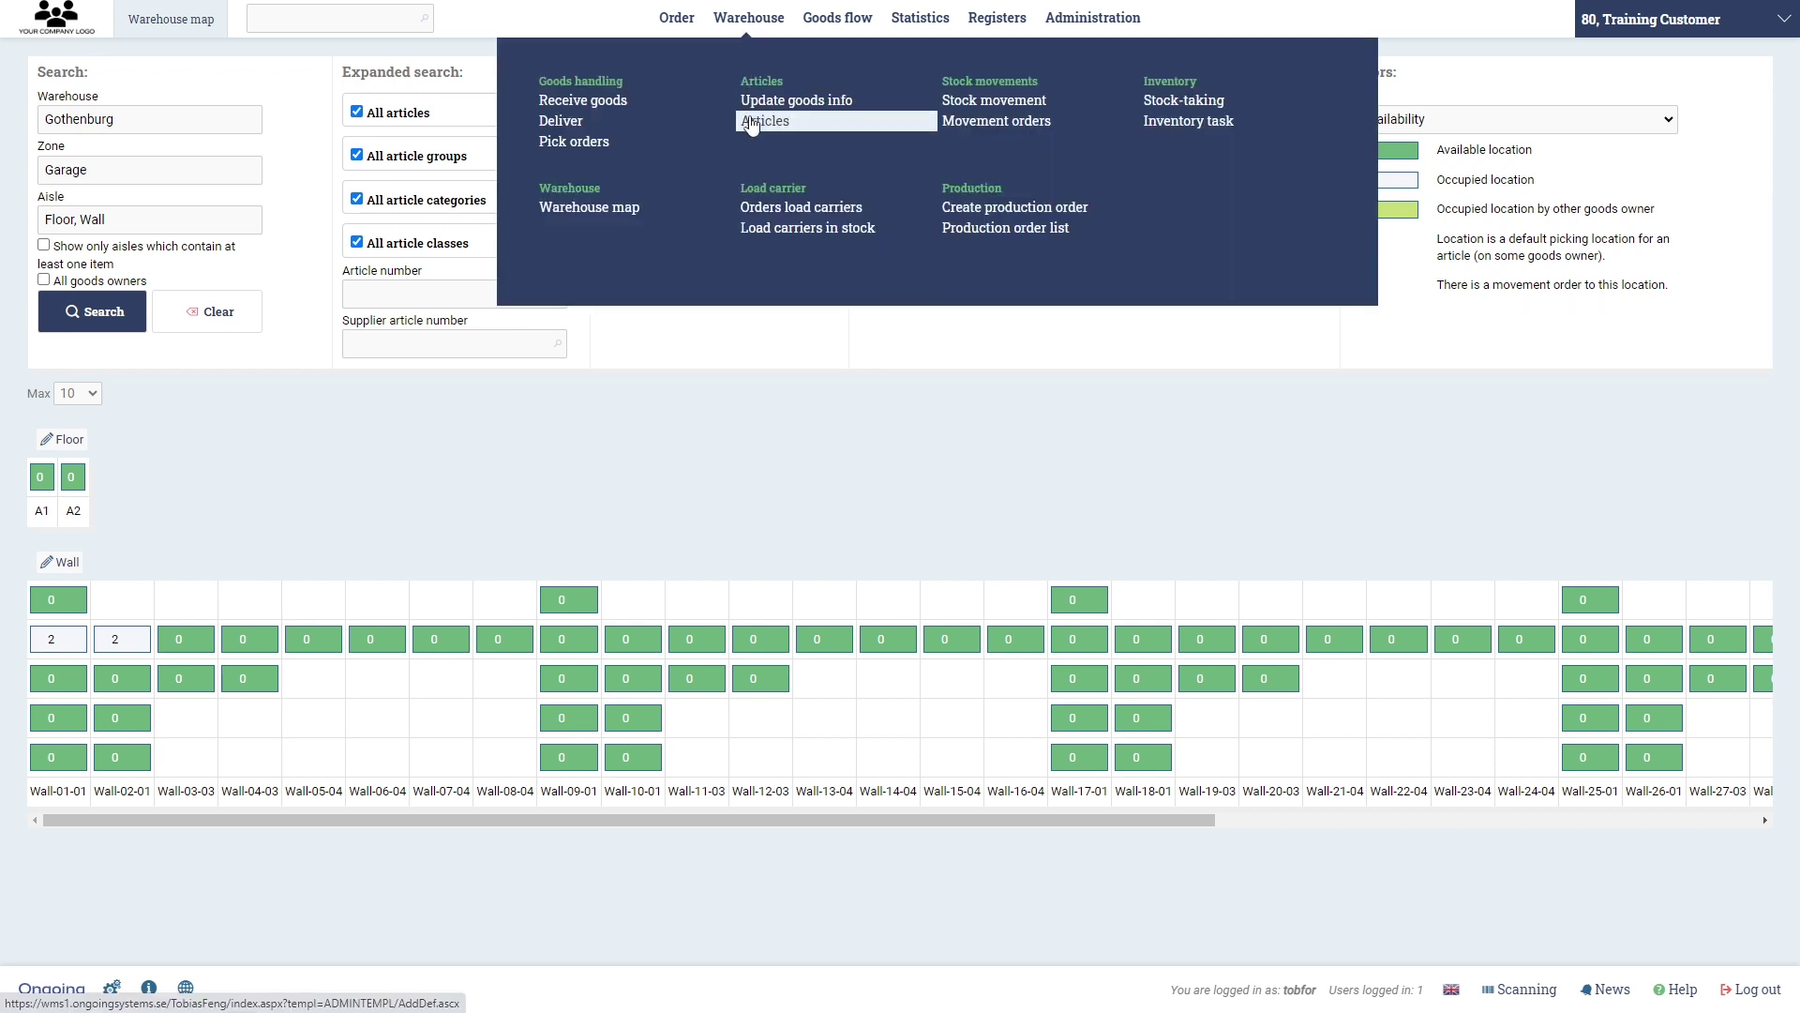
# - Search goods transactions from 15/09/2023, listing 12 Inbound and Move entries for both articles
pyautogui.moveTo(837, 31)
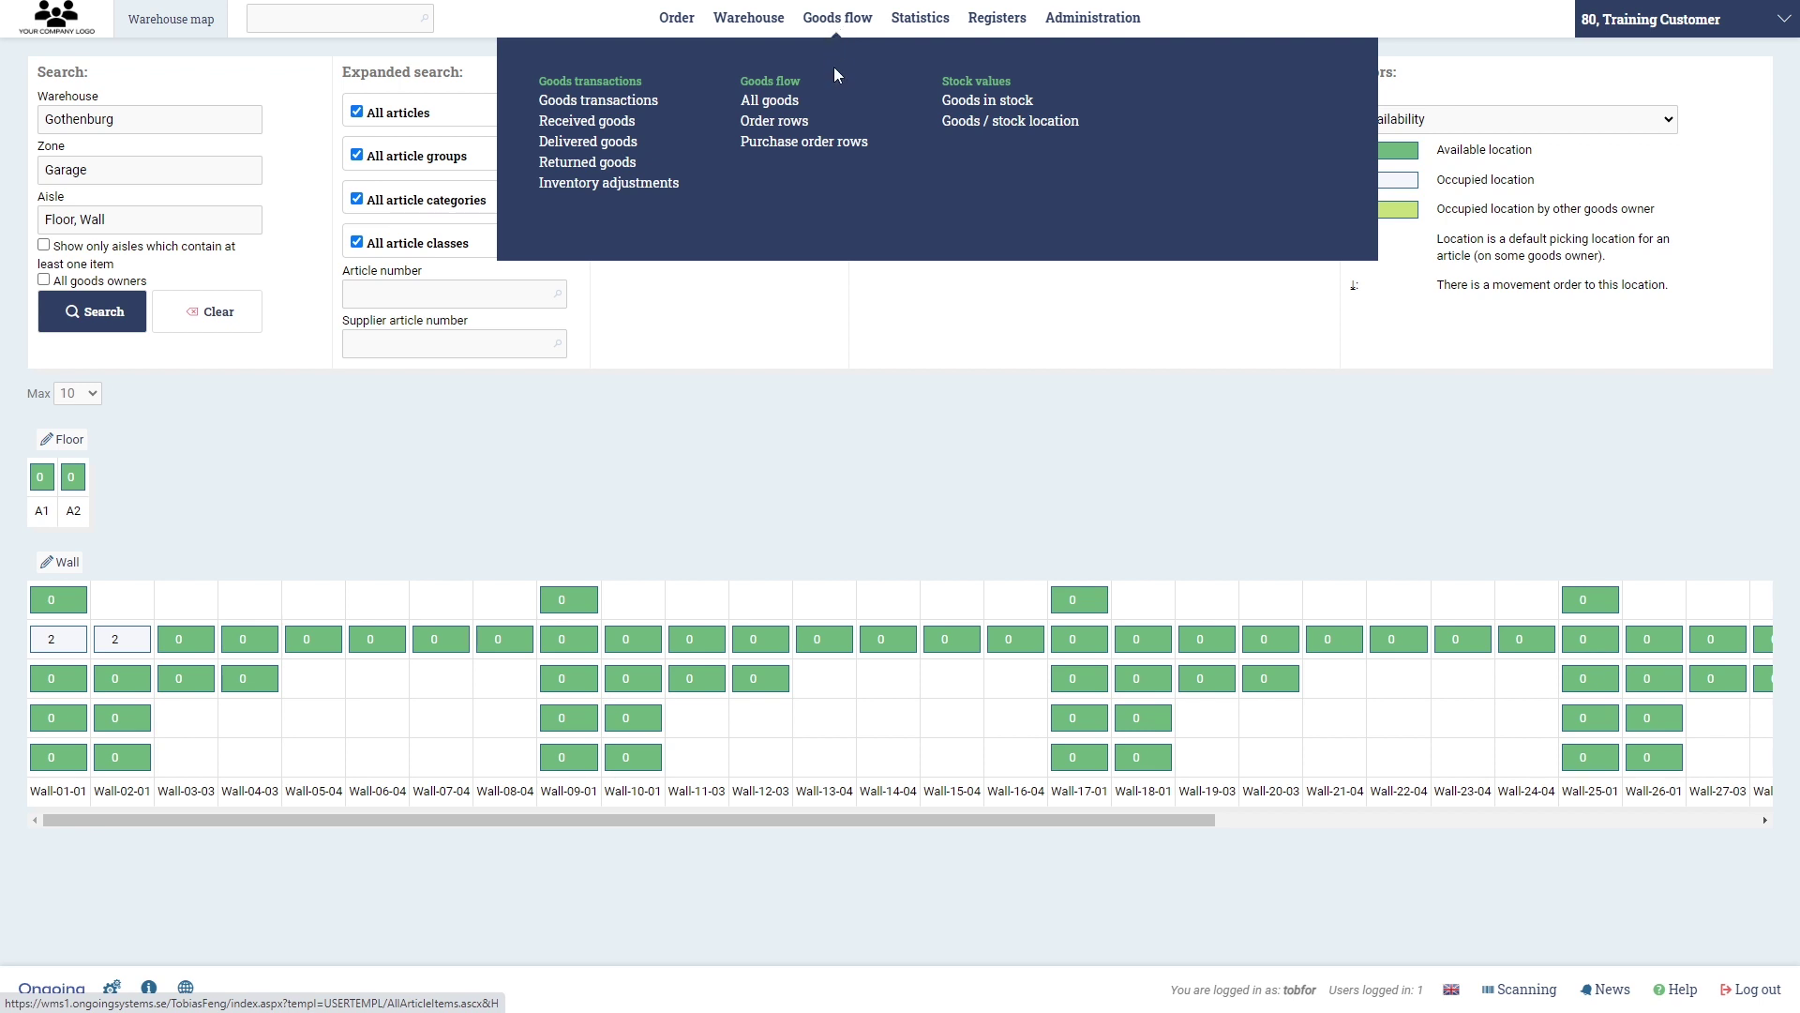
pyautogui.click(598, 100)
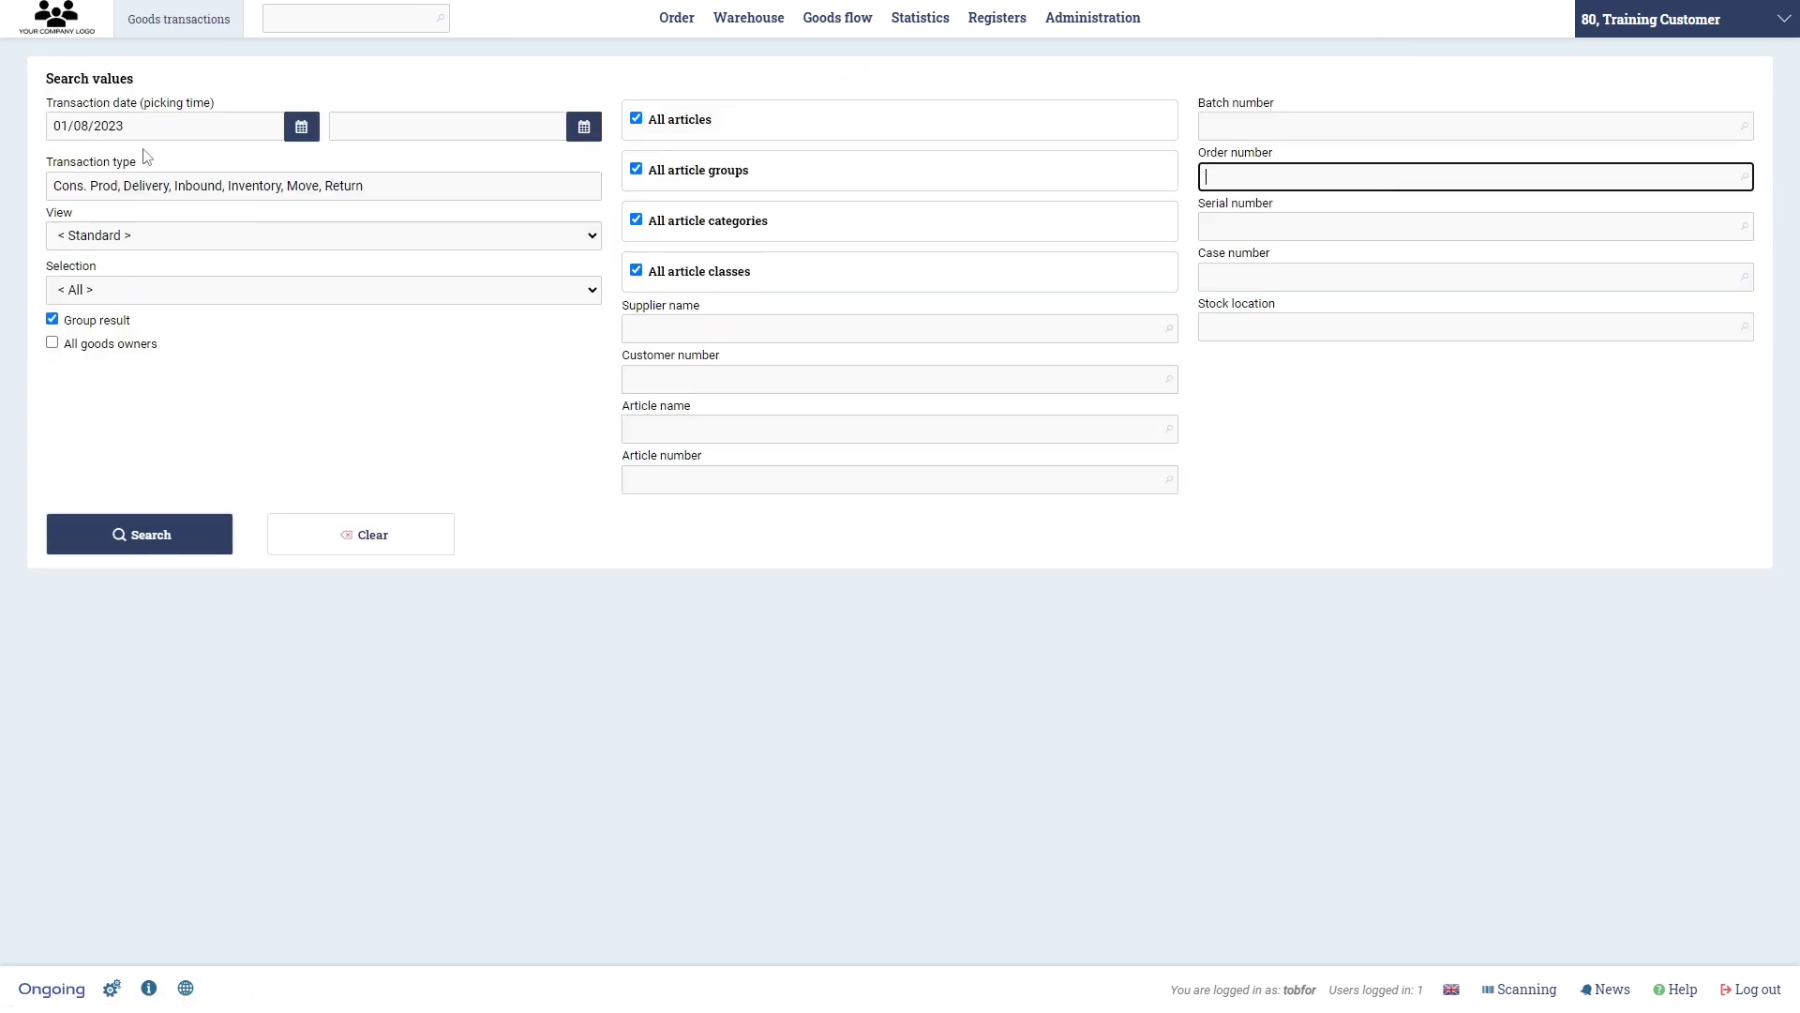
pyautogui.click(300, 129)
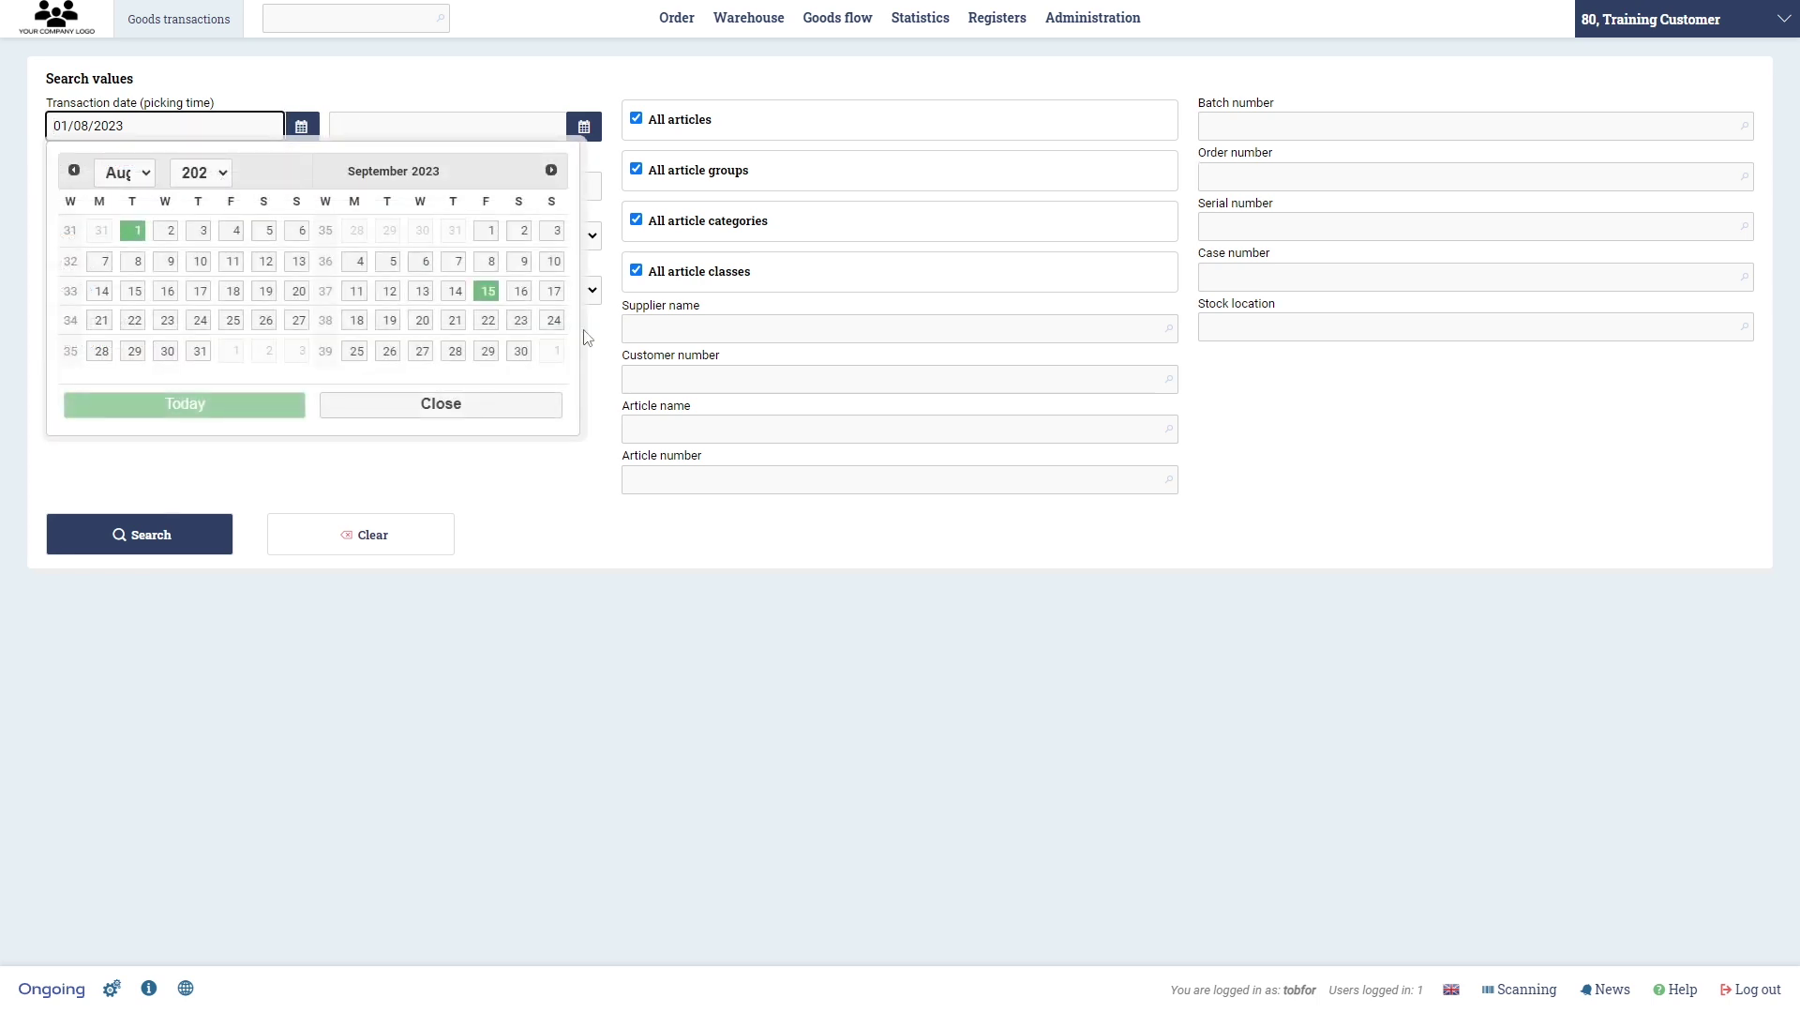
pyautogui.click(487, 292)
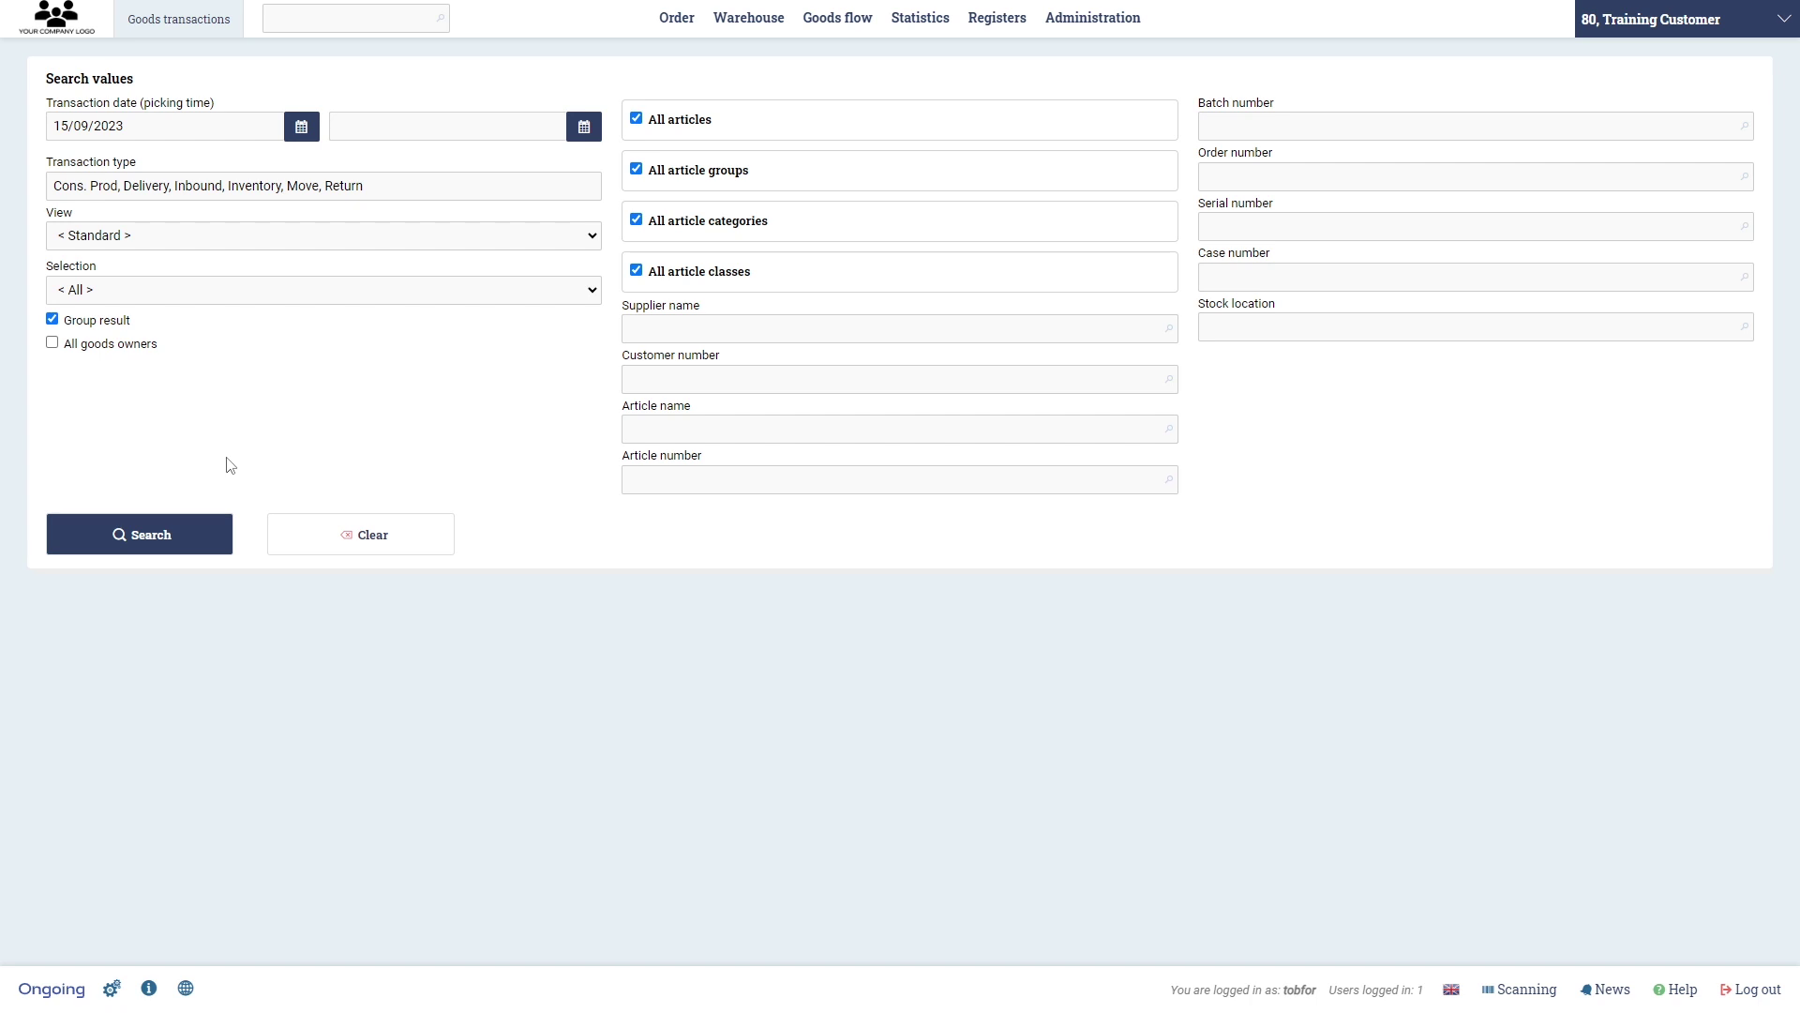
pyautogui.click(176, 530)
pyautogui.scroll(-1, 303, 717)
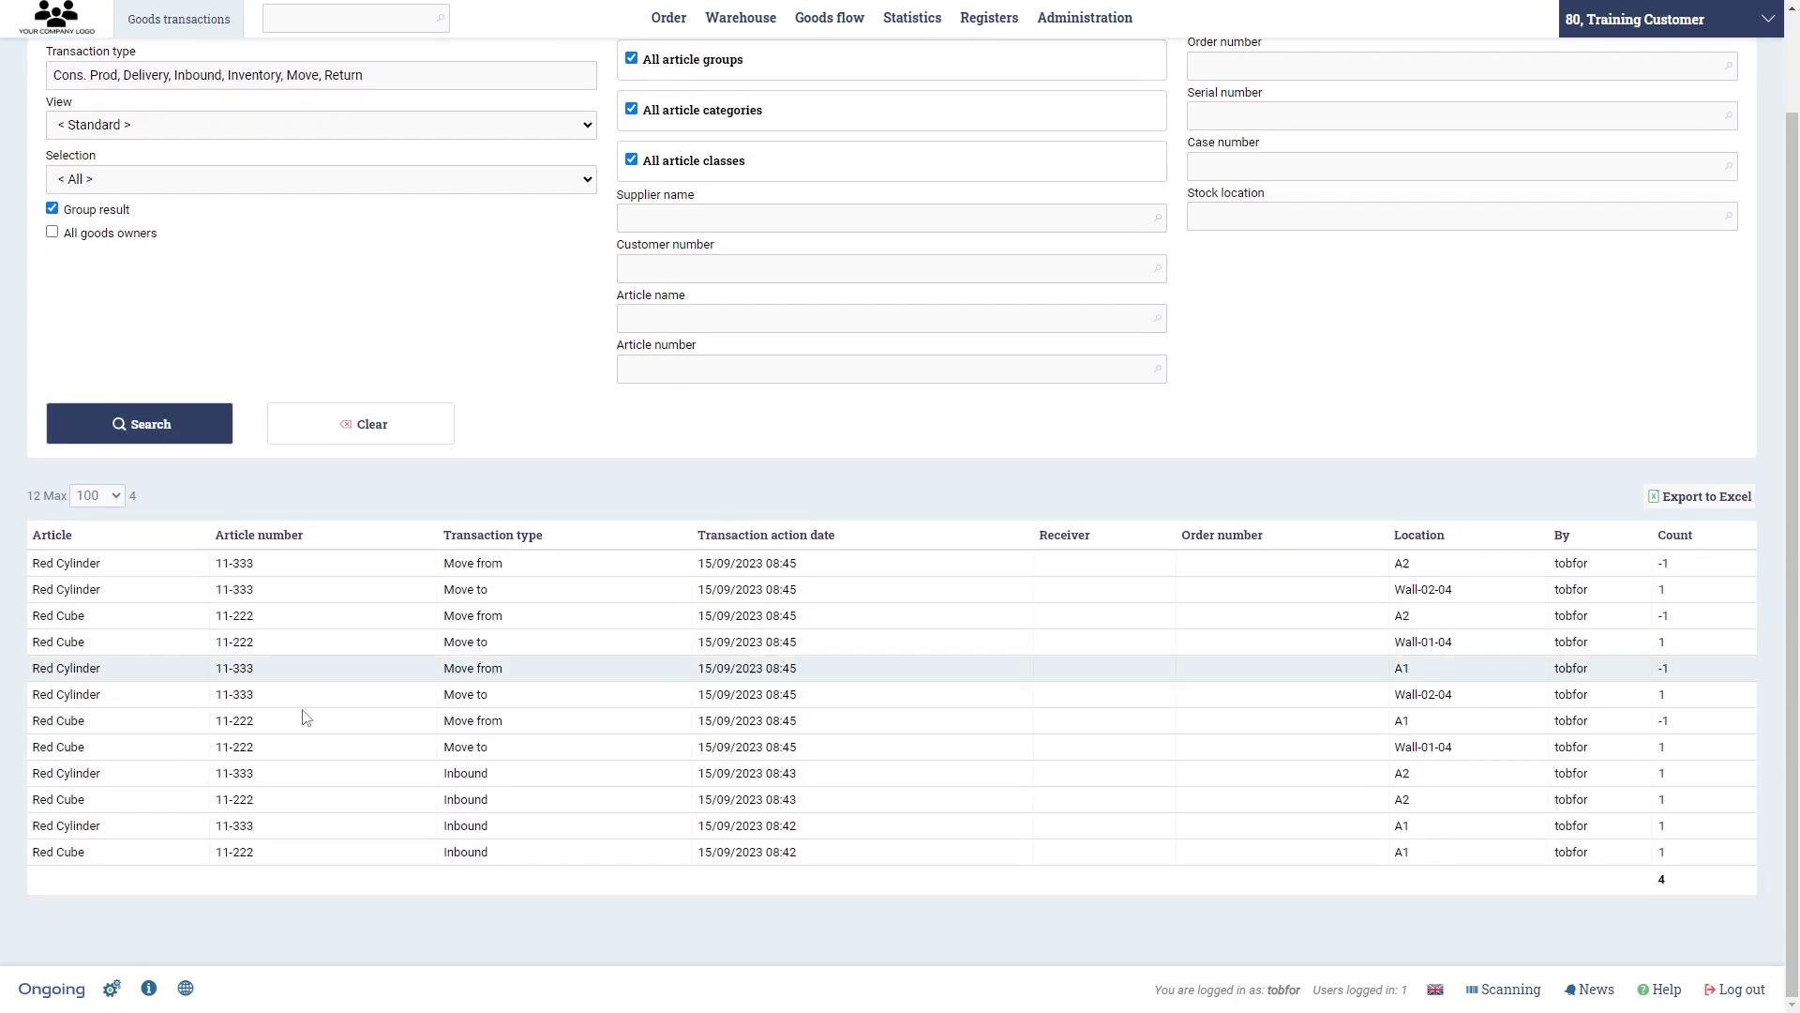